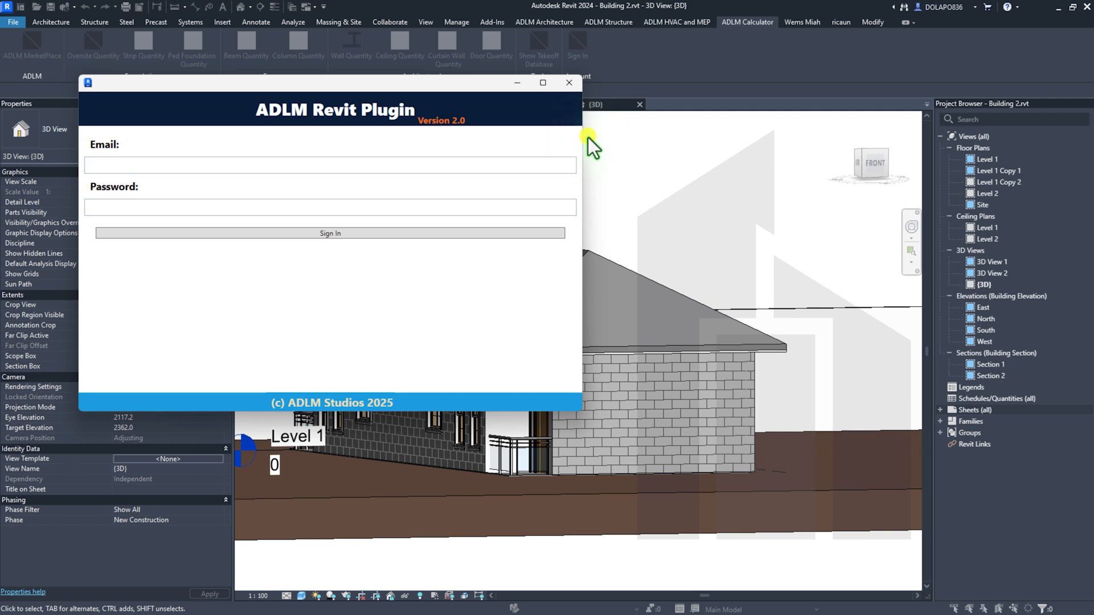
Close the plugin's sign-in window and open the Level 1 floor plan.
left_click(572, 84)
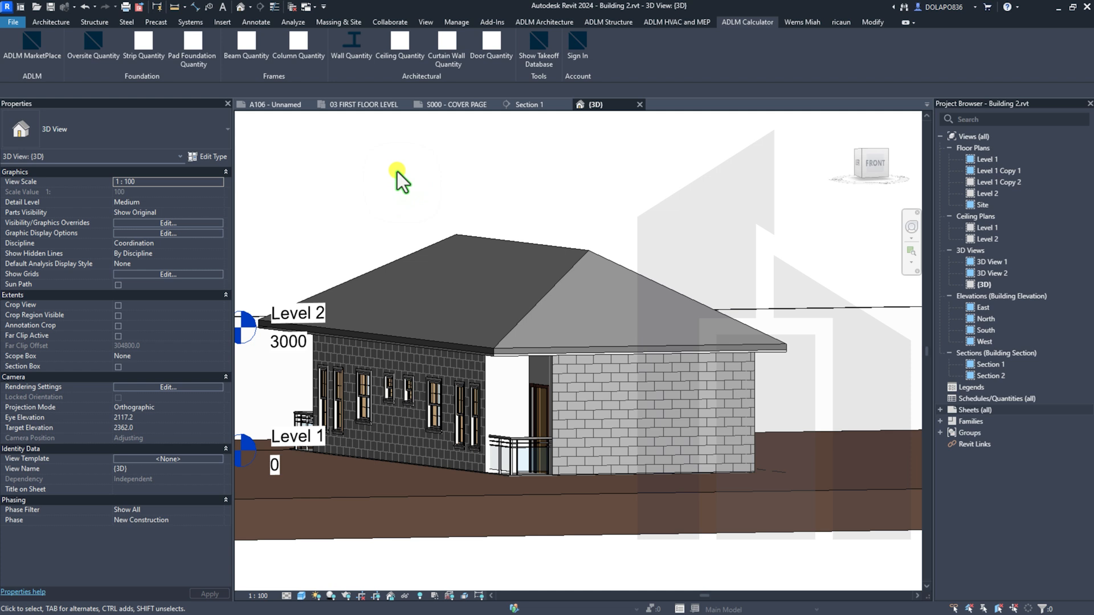
double_click(999, 160)
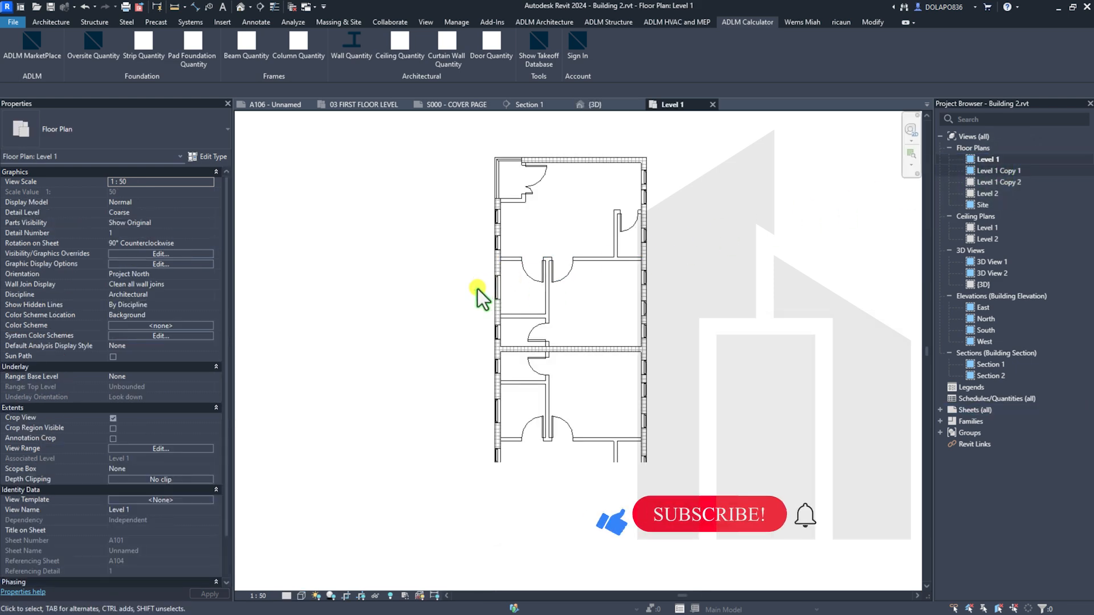
scroll(478, 289, "up", 1)
scroll(477, 289, "down", 1)
middle_click_drag(477, 289, 455, 262)
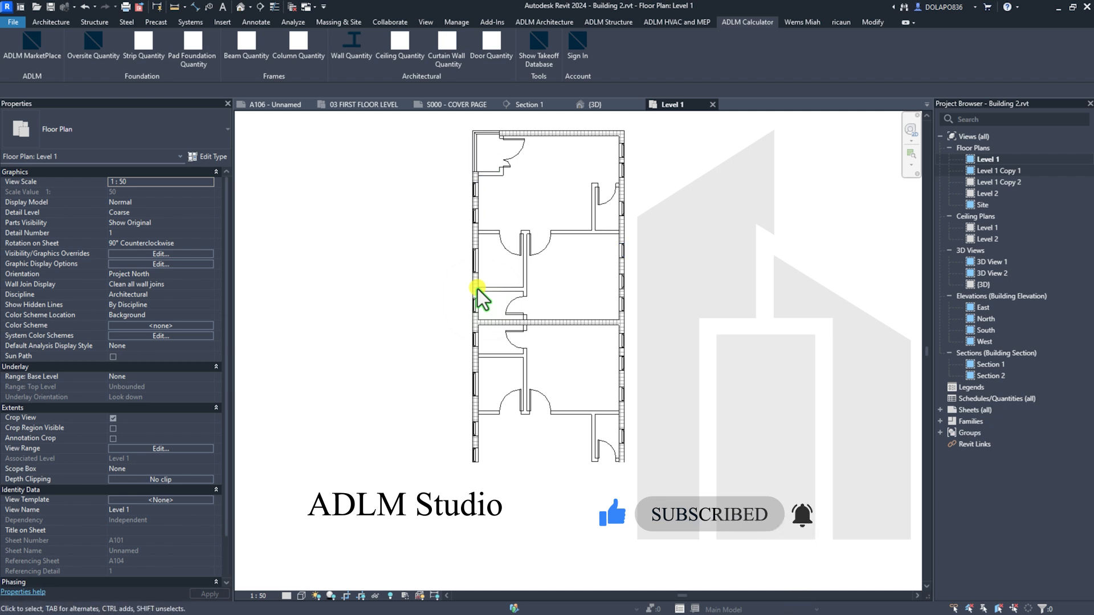
Select all instances of the Generic - 225mm Masonry wall type visible in the Level 1 view.
left_click(541, 133)
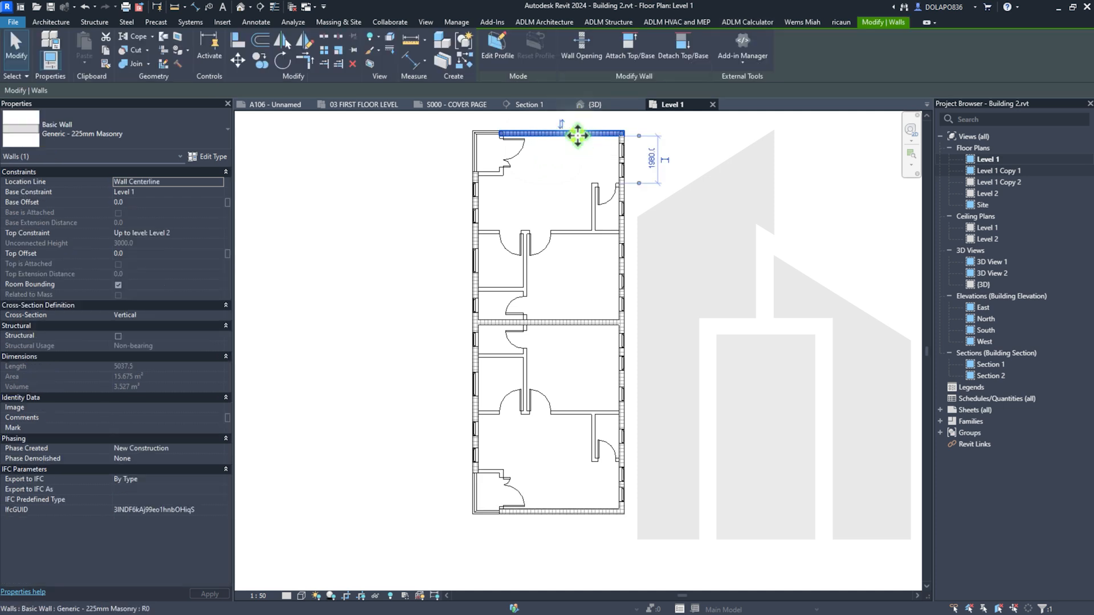
right_click(577, 135)
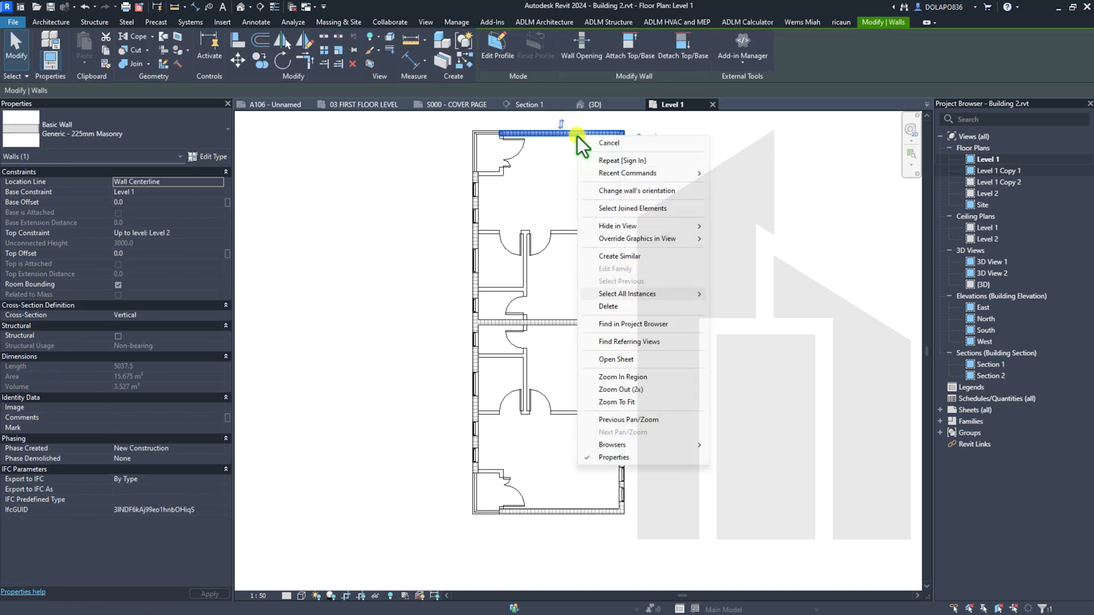
mouse_move(644, 294)
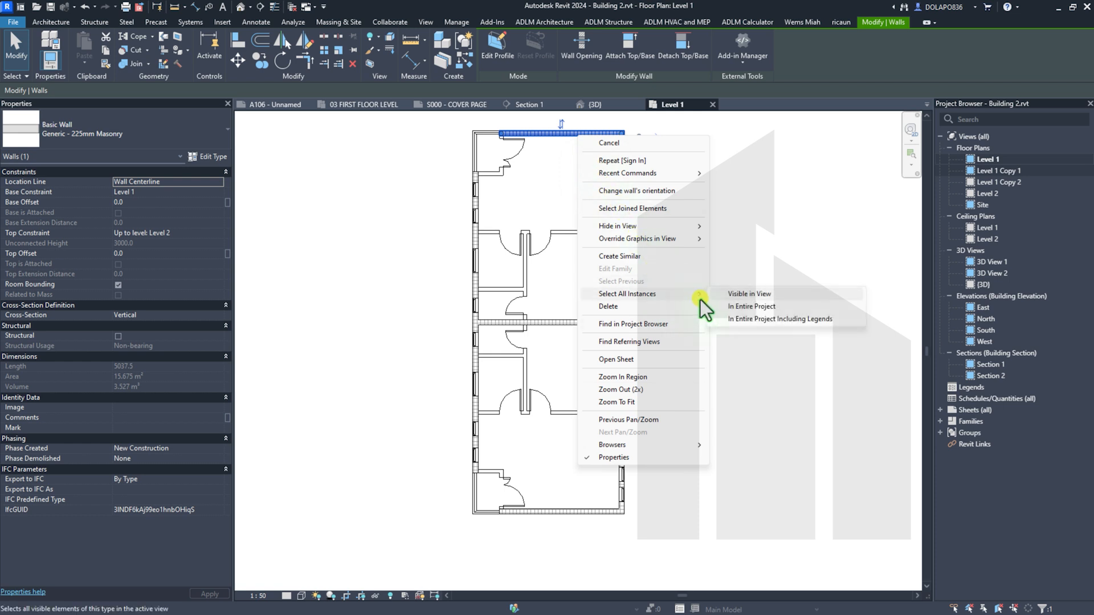
left_click(757, 295)
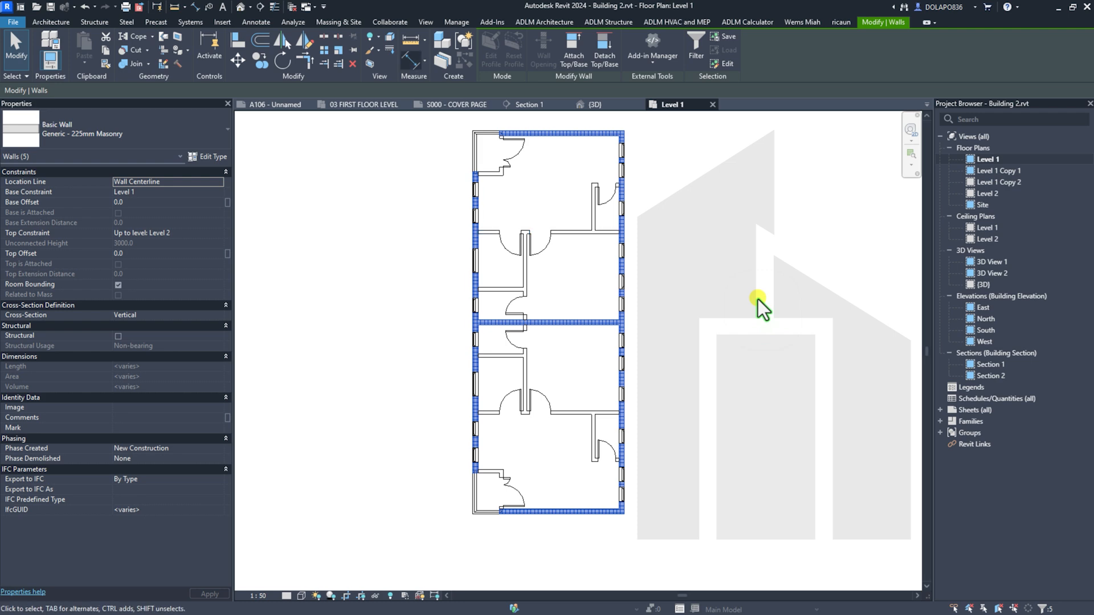
Generate the ADLM strip foundation quantities from the selected walls and bring up the footing details inputs.
left_click(747, 22)
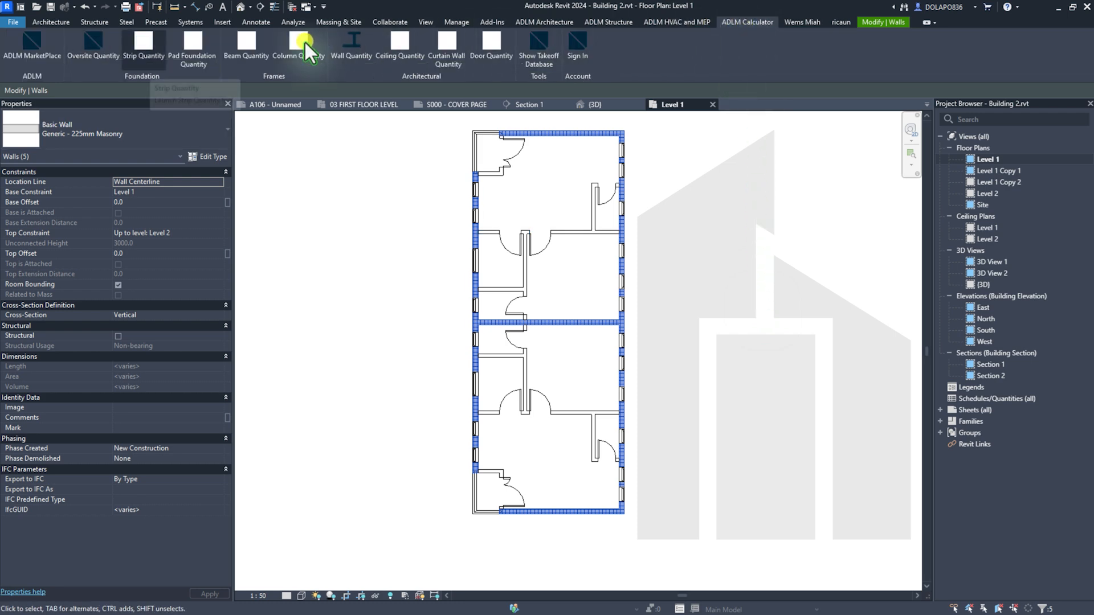
left_click(143, 49)
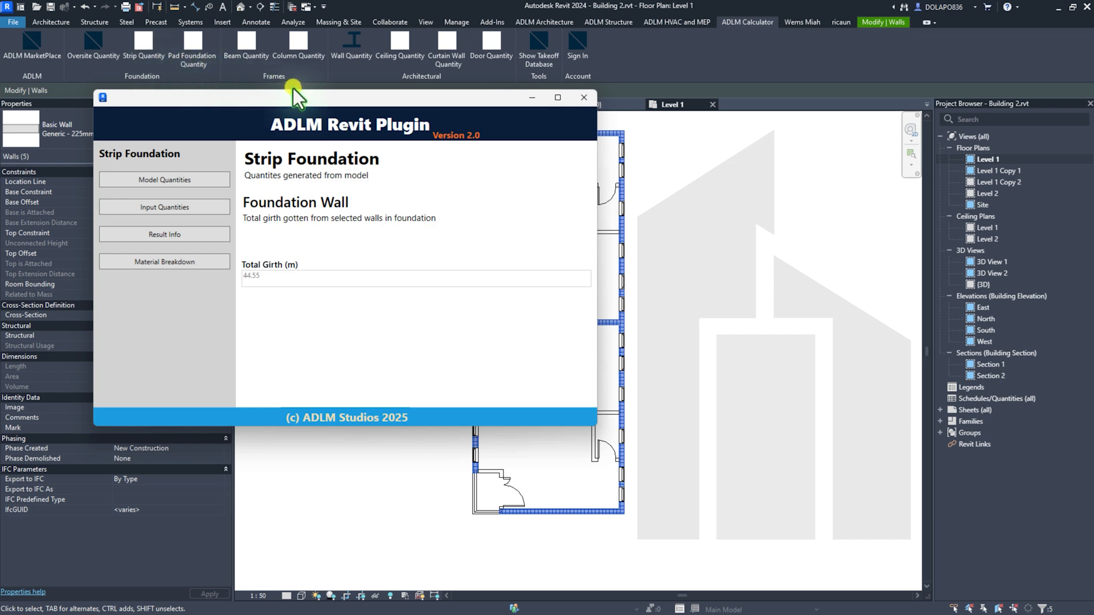
left_click_drag(319, 94, 436, 62)
left_click(298, 172)
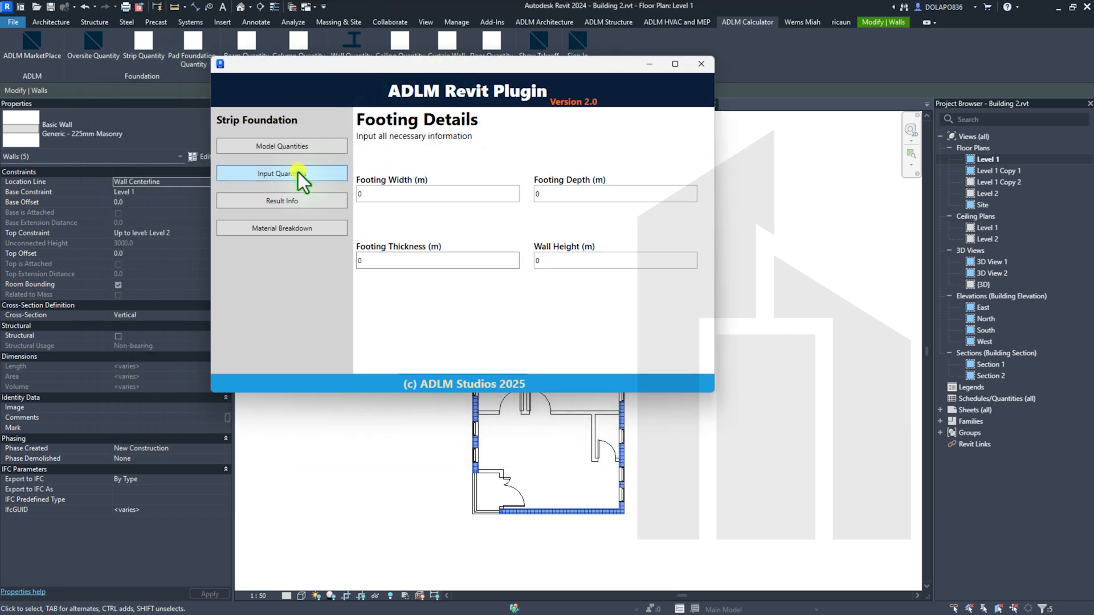
Set the footing width to 0.675 m, depth to 0.9 m and thickness to 0.225 m, and fill in the wall height.
left_click(386, 196)
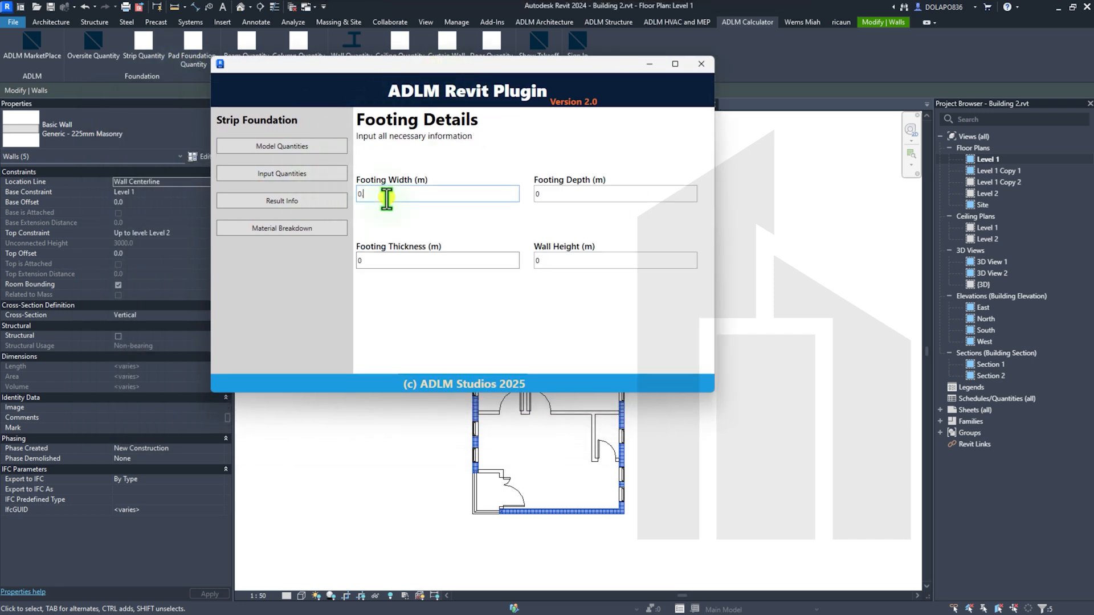
type(".675")
left_click(566, 196)
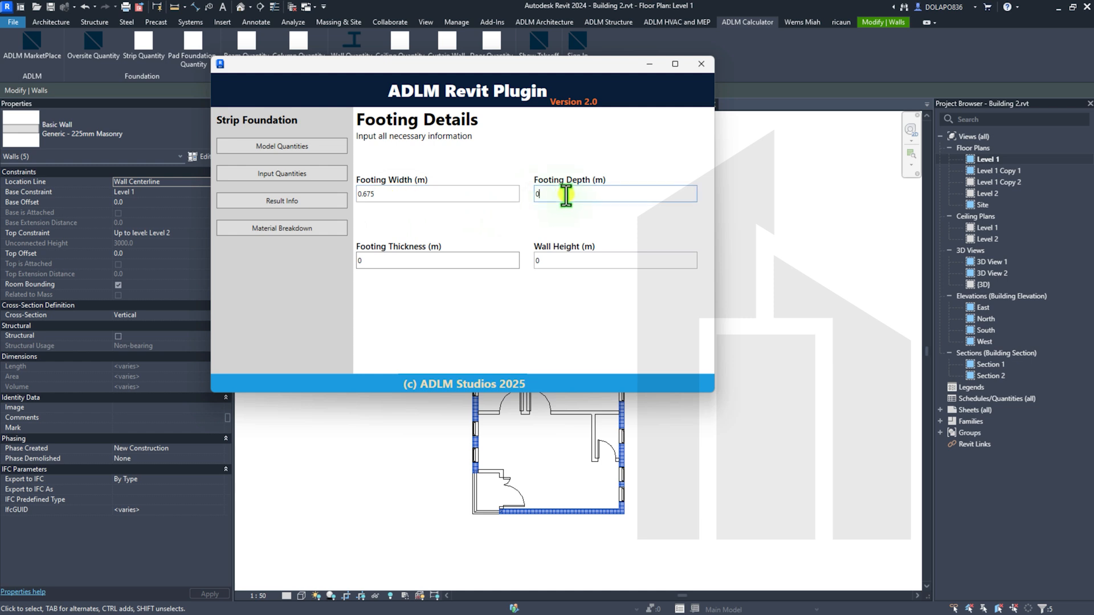
type(".9")
left_click(388, 256)
type(".225")
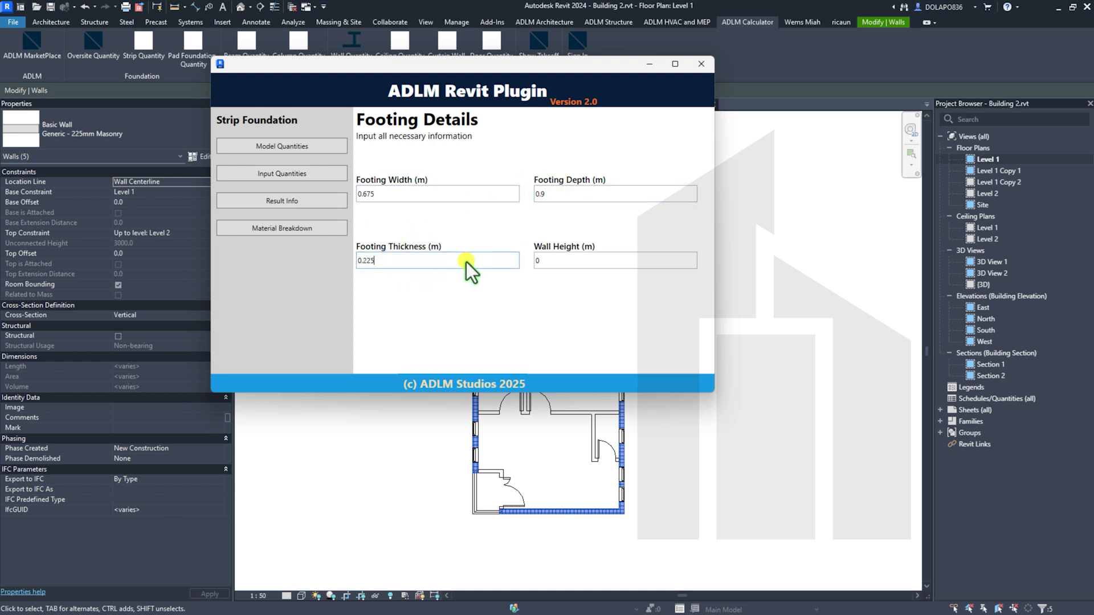
left_click(555, 262)
key("BackSpace")
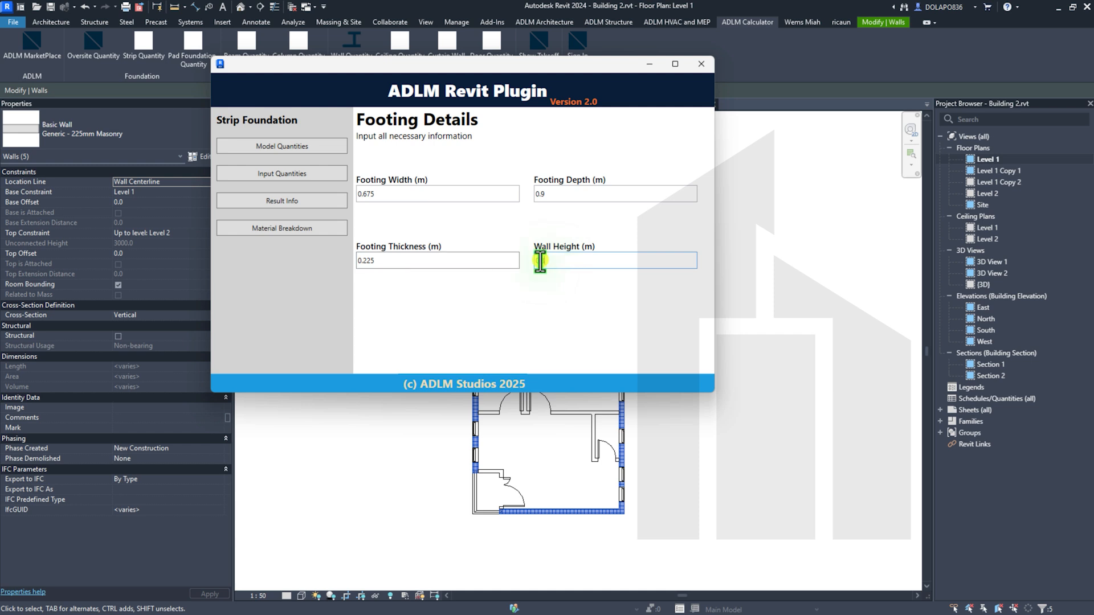
View the strip foundation results and try to calculate the material breakdown with a 1:2:4 concrete mix ratio.
left_click(295, 199)
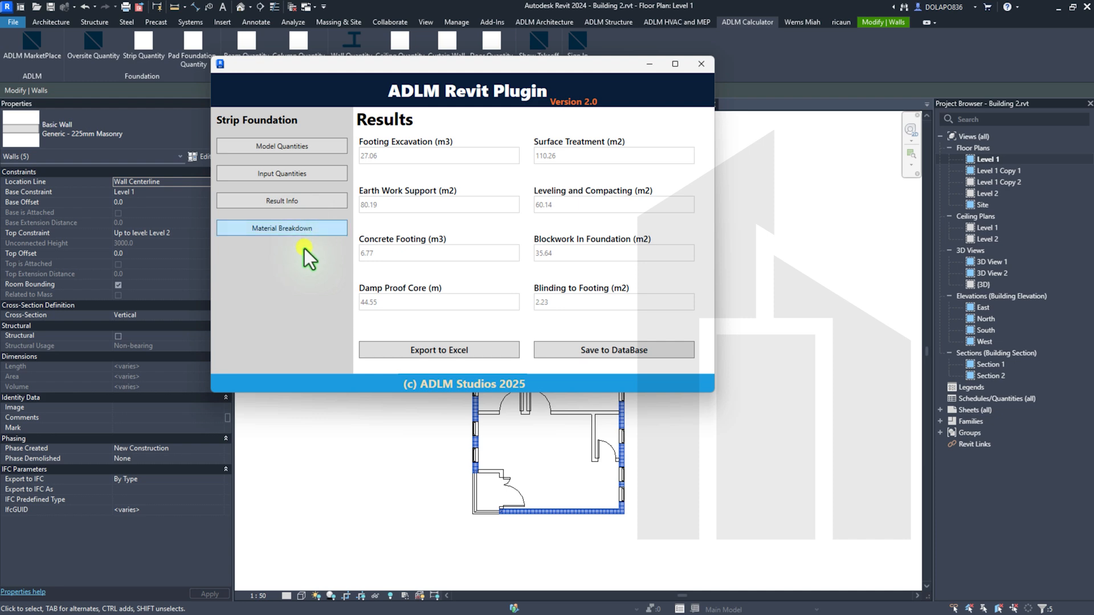
left_click(286, 228)
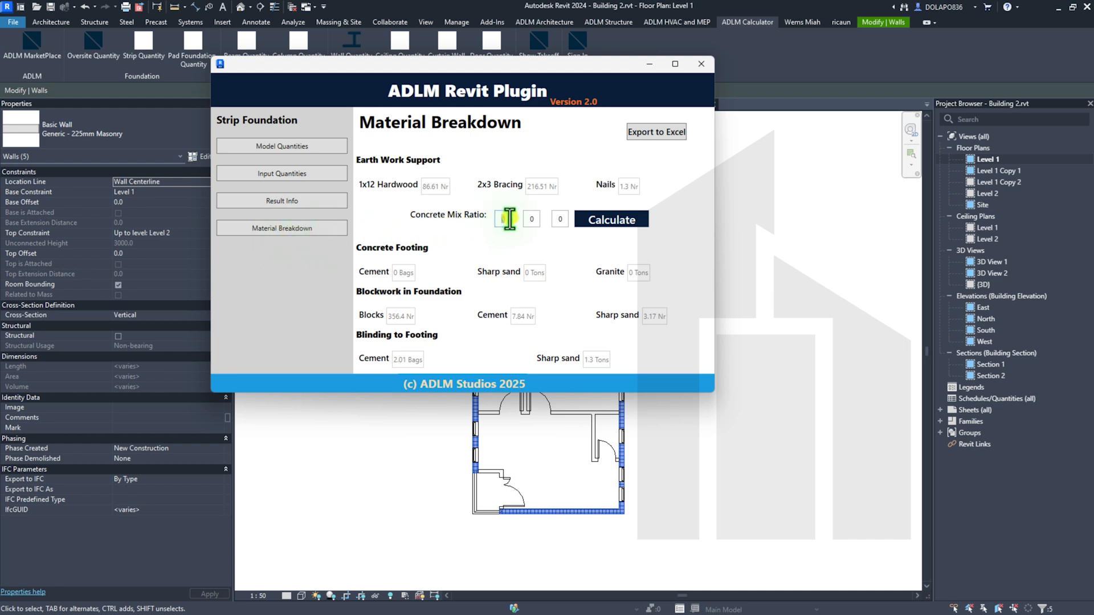
type("1")
left_click(536, 220)
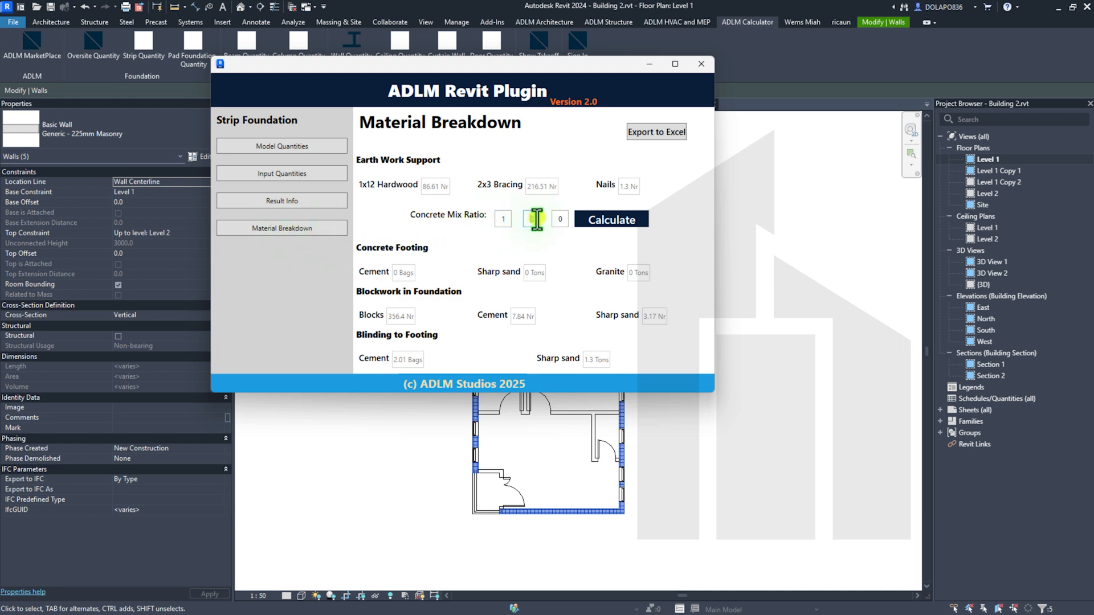
left_click(560, 219)
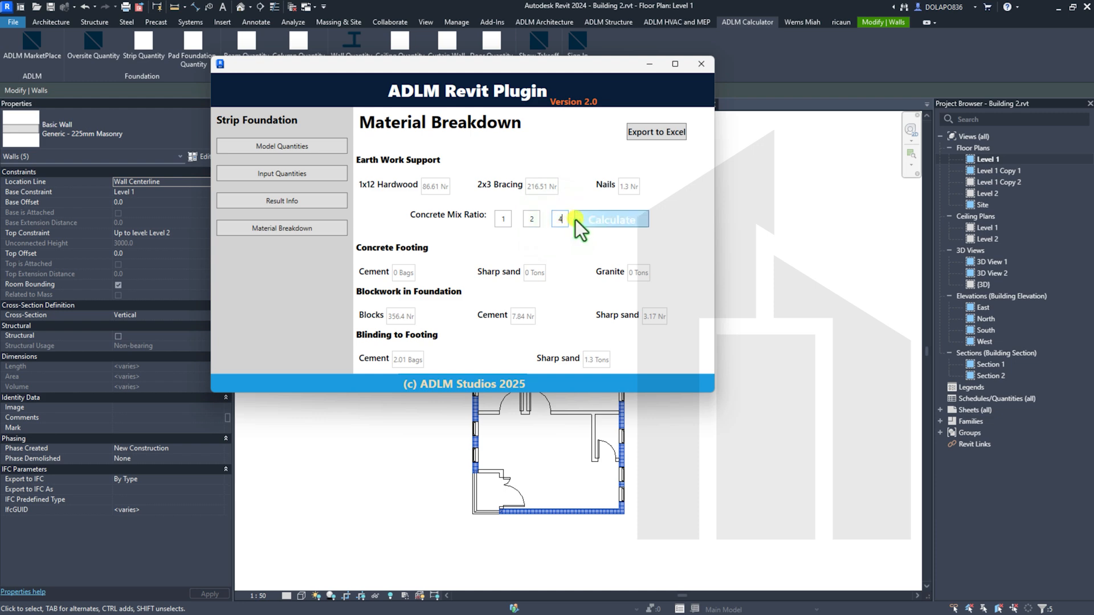
left_click(630, 222)
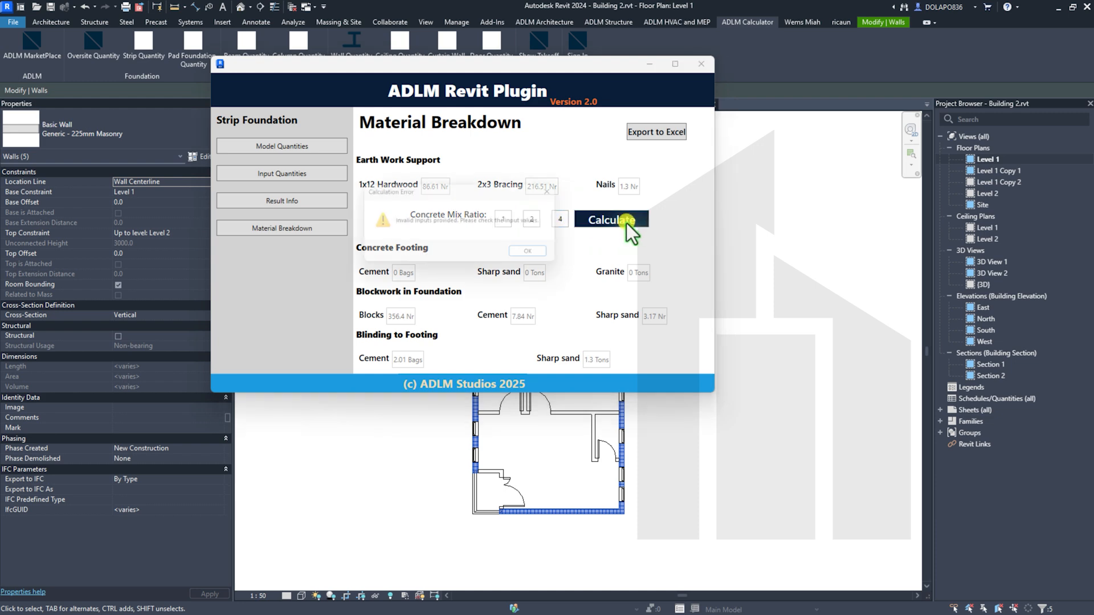
left_click(530, 253)
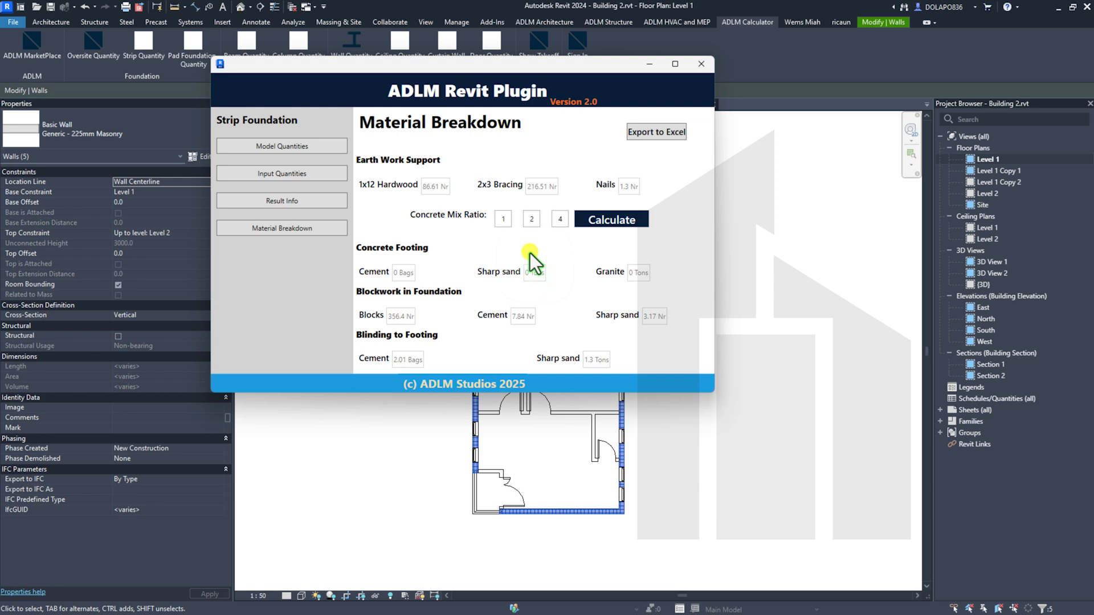
Start exporting the strip foundation results to Excel, decline replacing the existing file, and name the export External Strip TakeOff.csv.
left_click(308, 202)
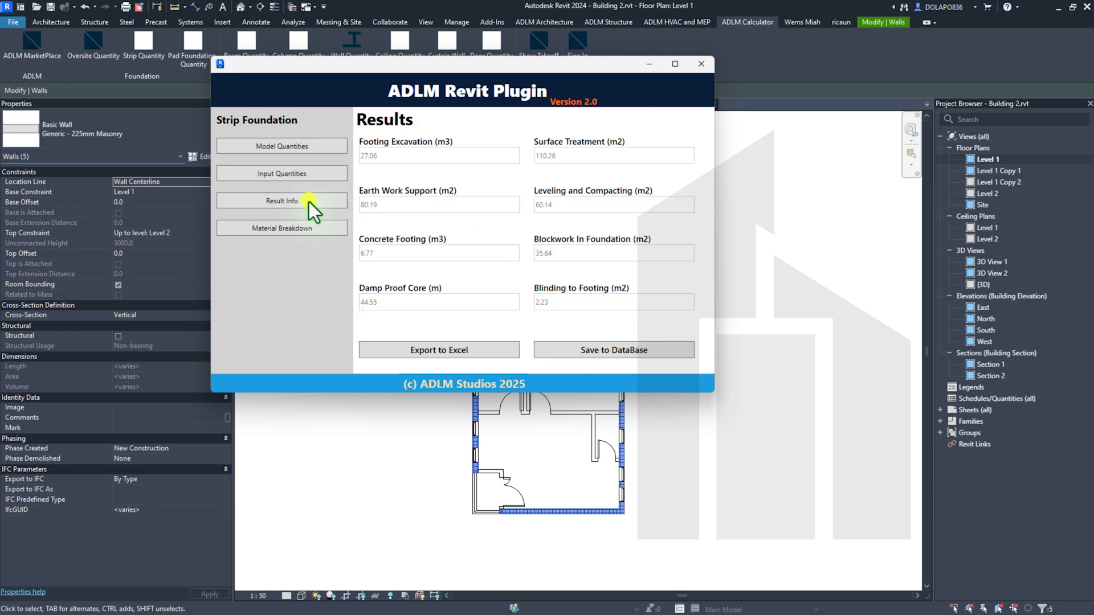
left_click(449, 354)
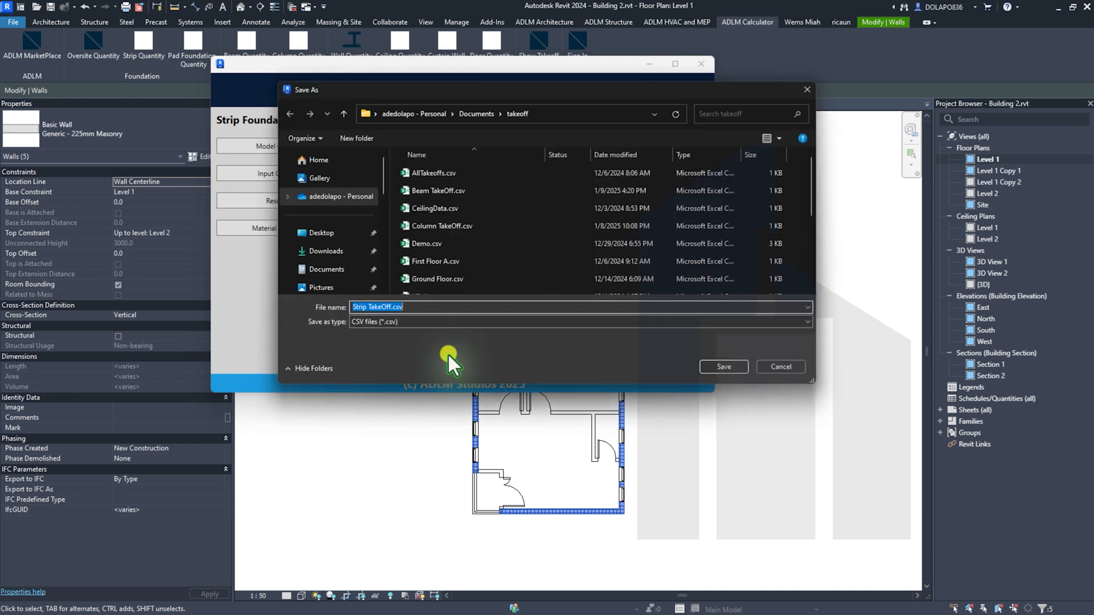
left_click(724, 365)
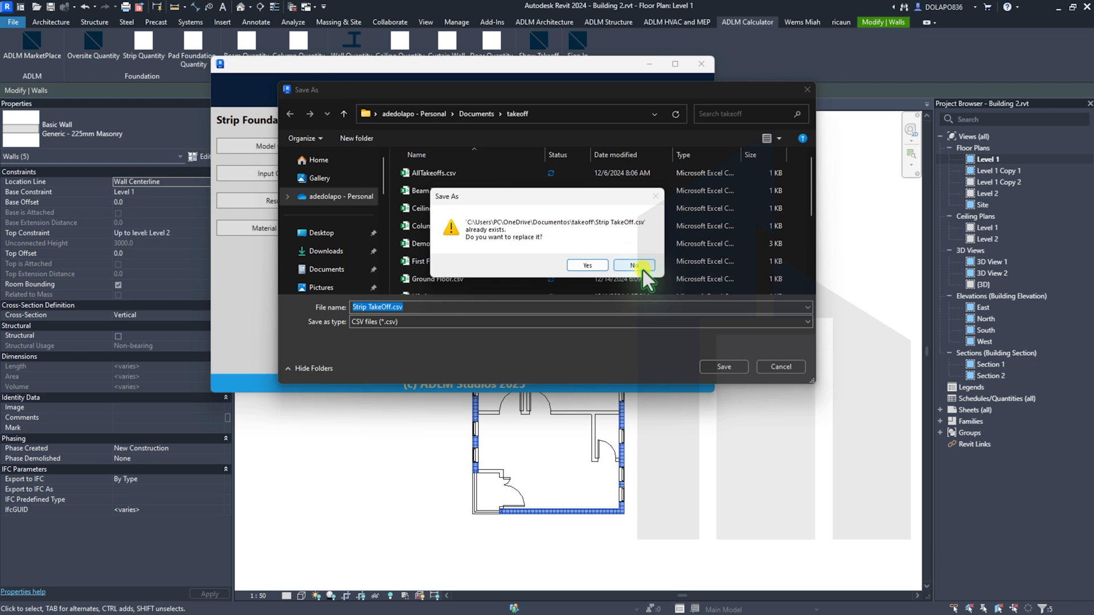
left_click(635, 265)
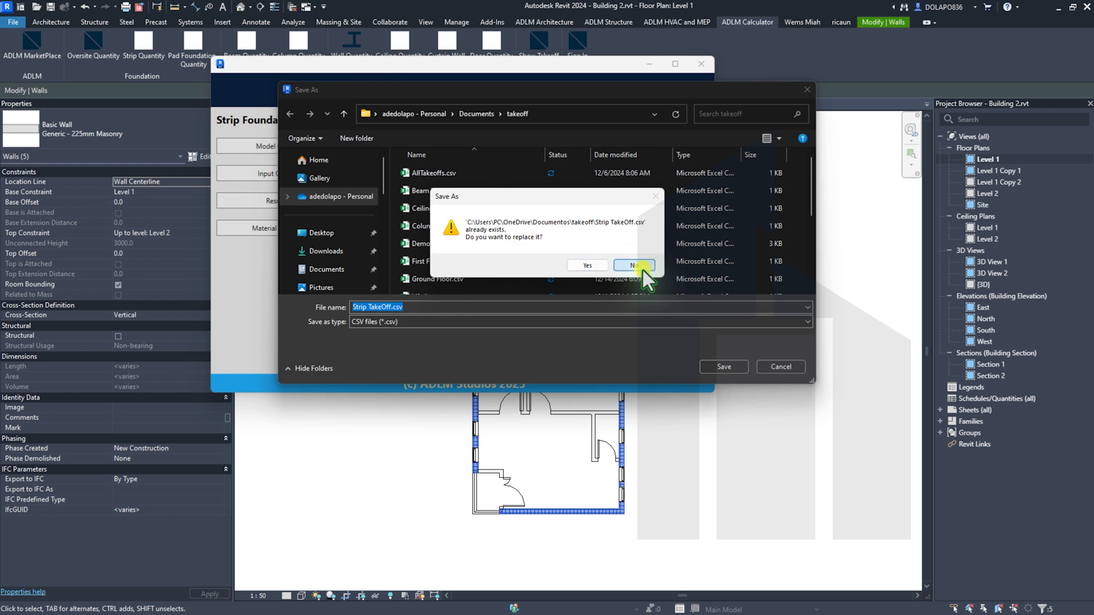
left_click(354, 308)
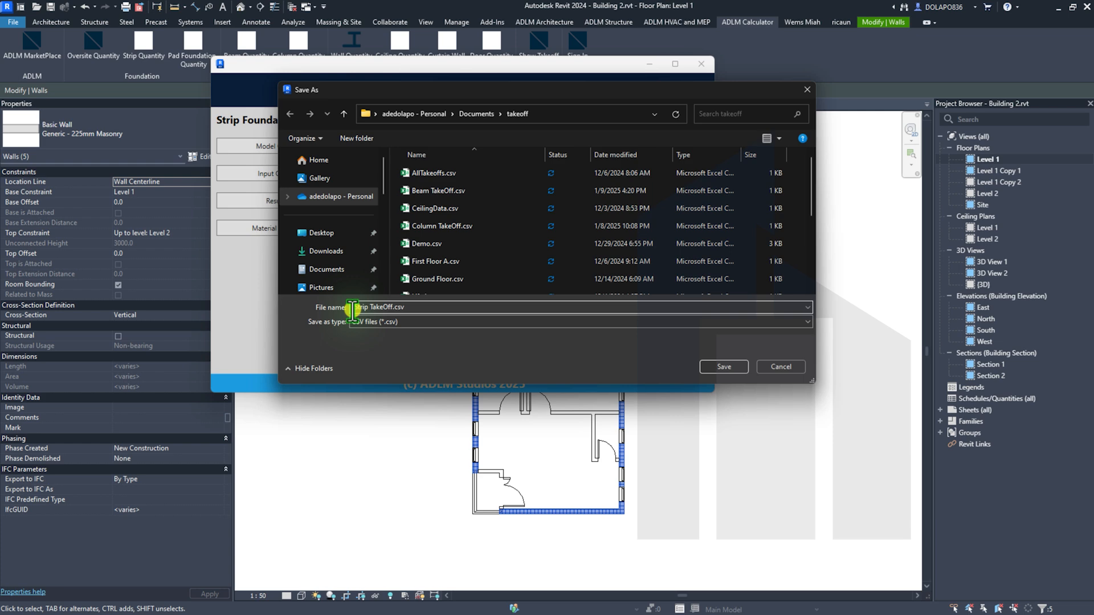
type("External")
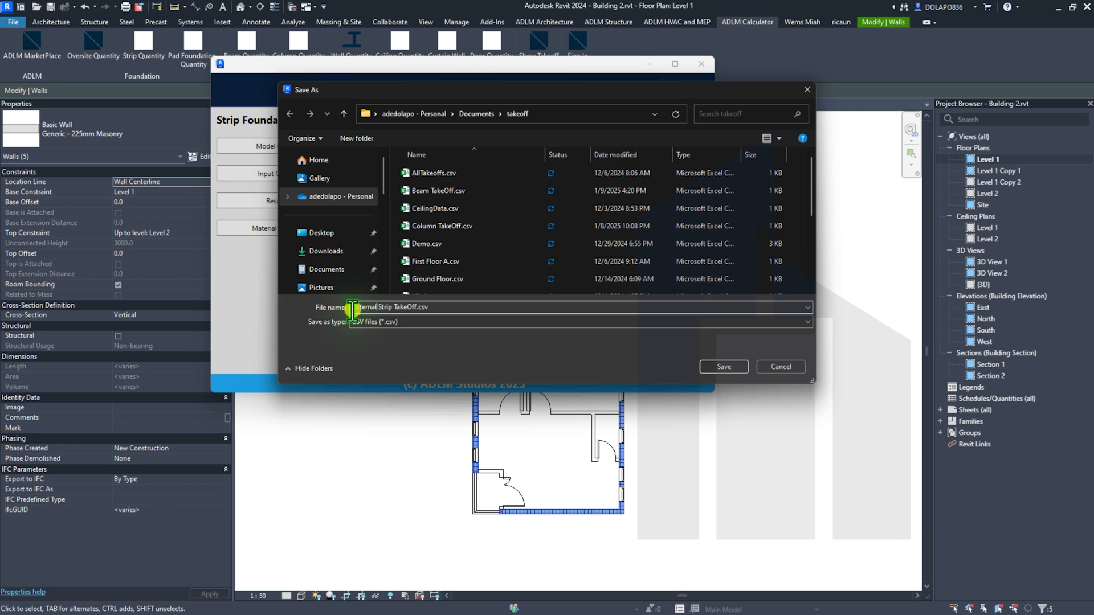
Create a folder named Youtube Test in Documents and save the exported takeoff file in it.
left_click(477, 111)
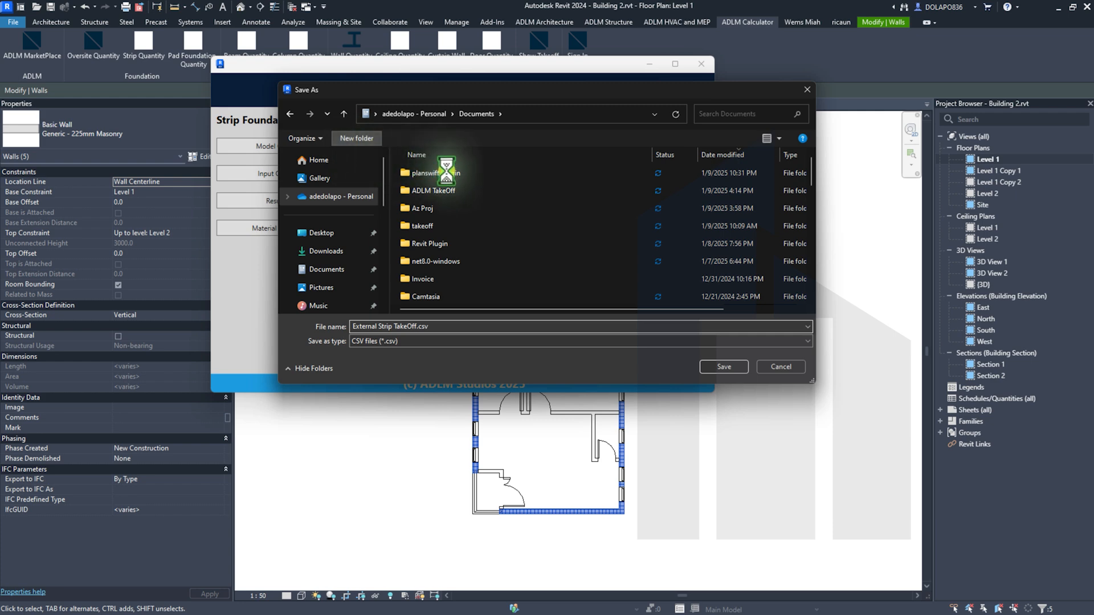
key("ctrl+shift+n")
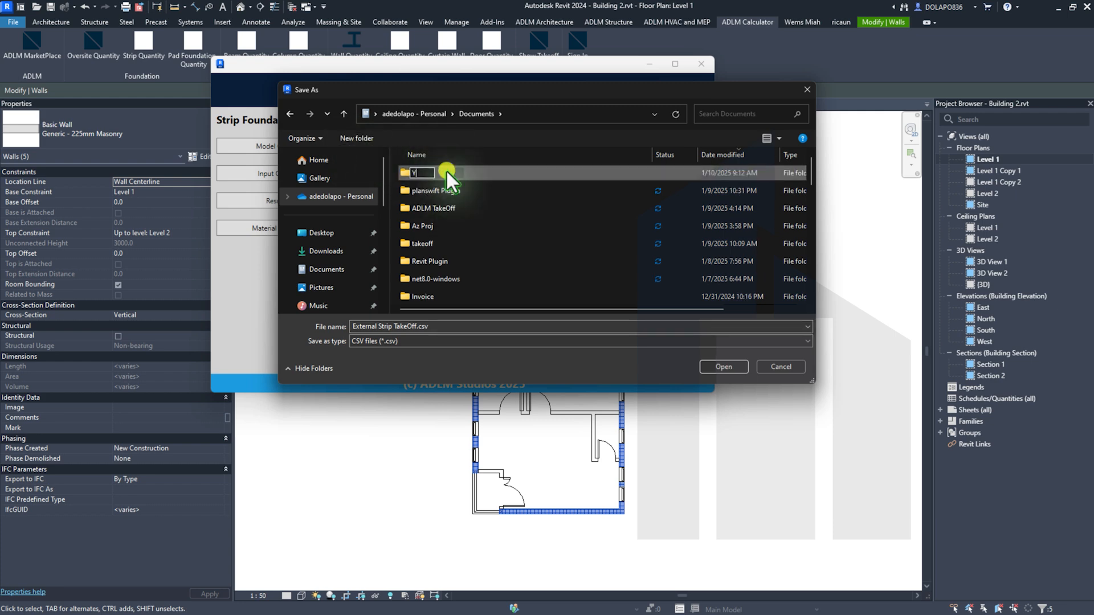
type("Youtube Test")
key("Return")
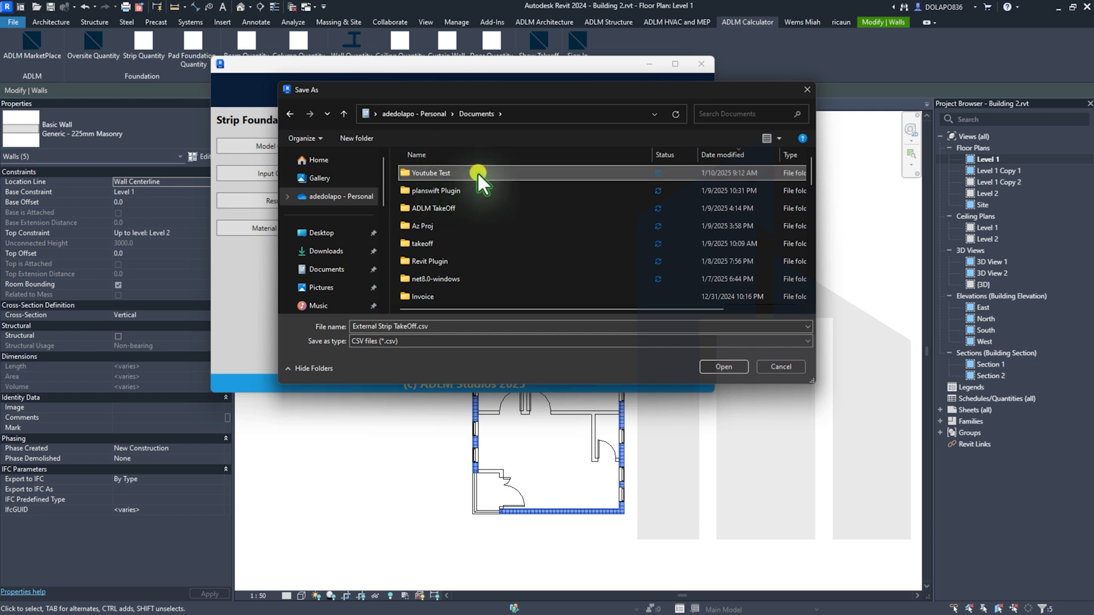
left_click(720, 368)
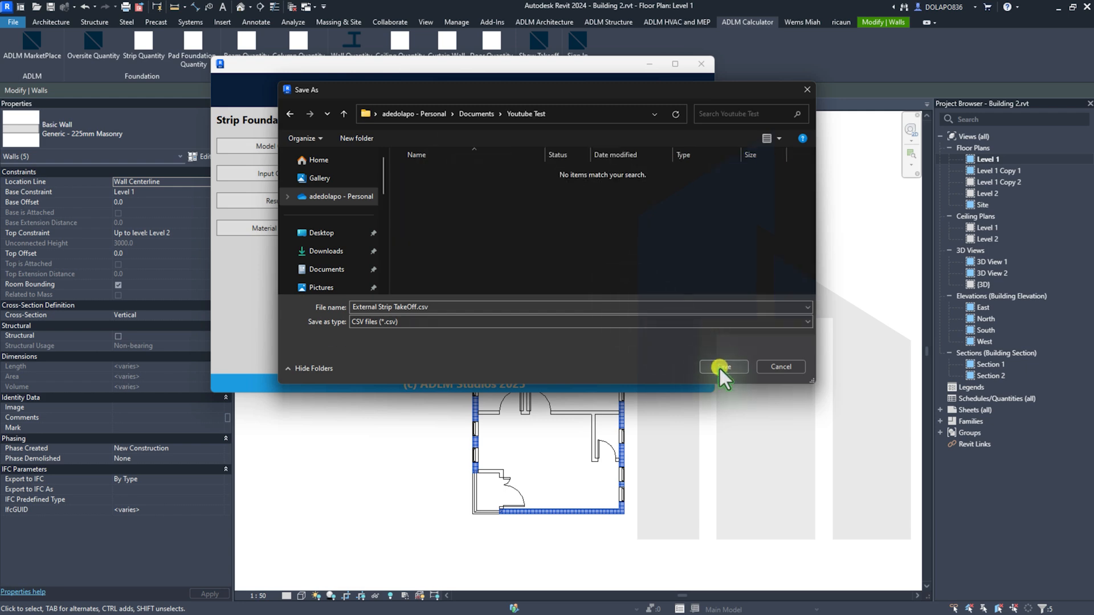
left_click(719, 368)
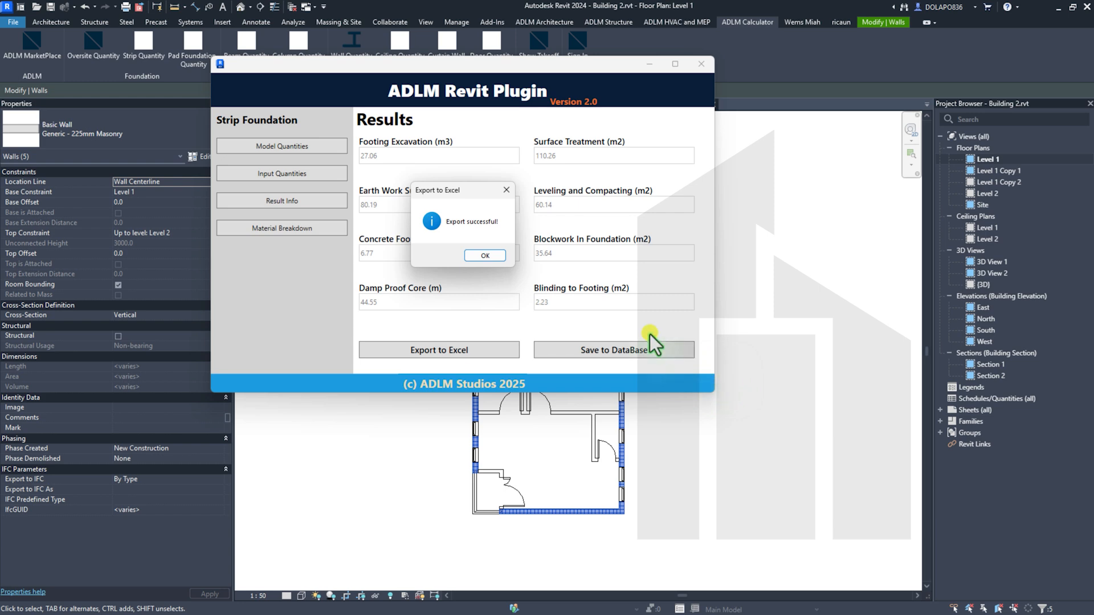
left_click(490, 256)
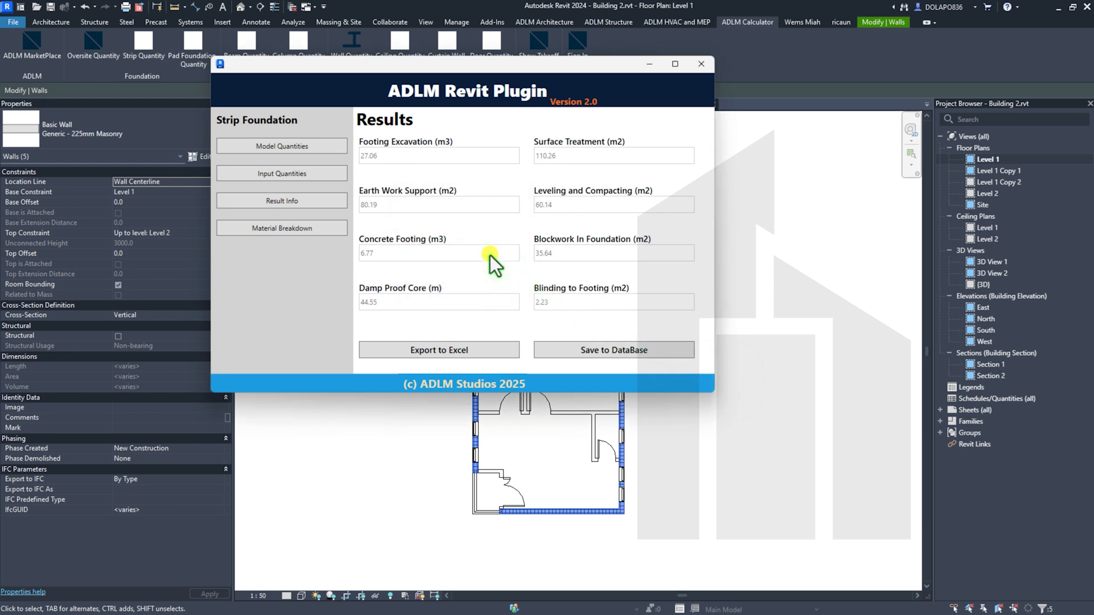
Save the strip foundation results to the takeoff database and close the plugin window.
left_click(617, 354)
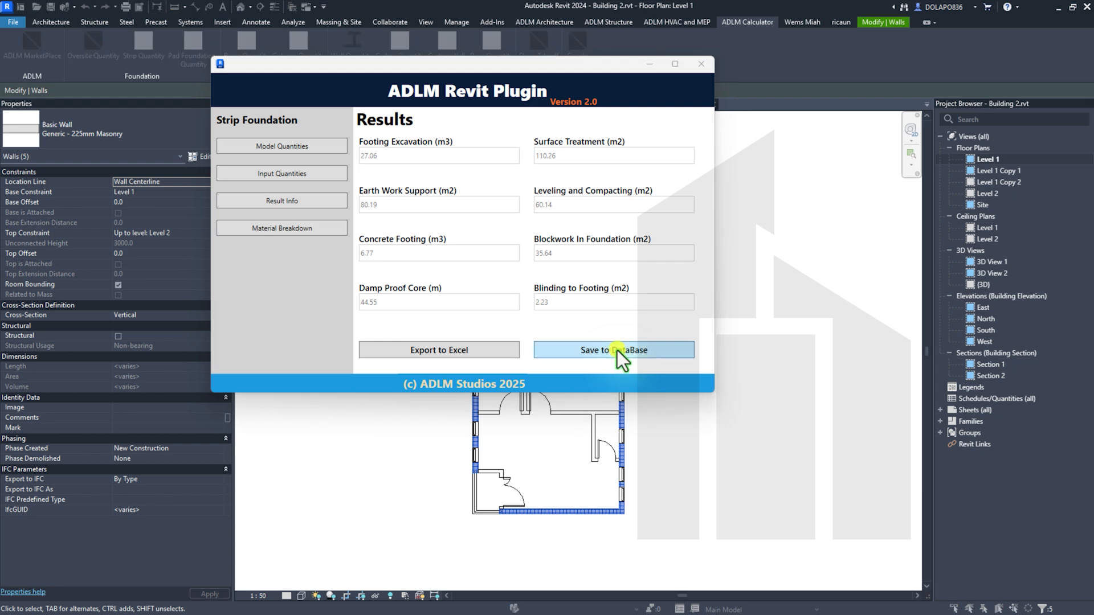
left_click(618, 314)
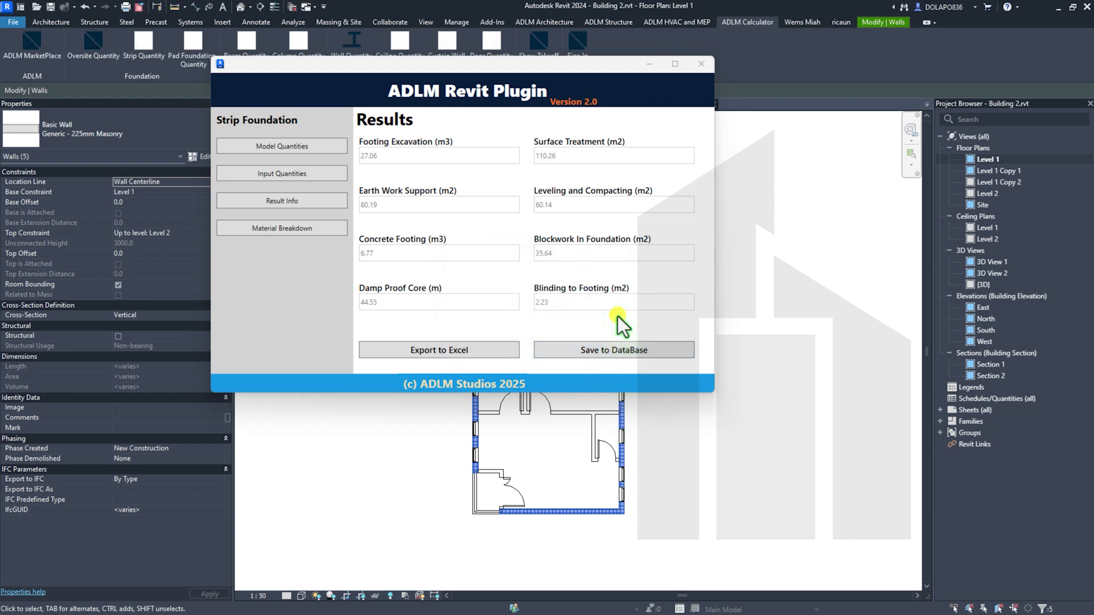
left_click(700, 60)
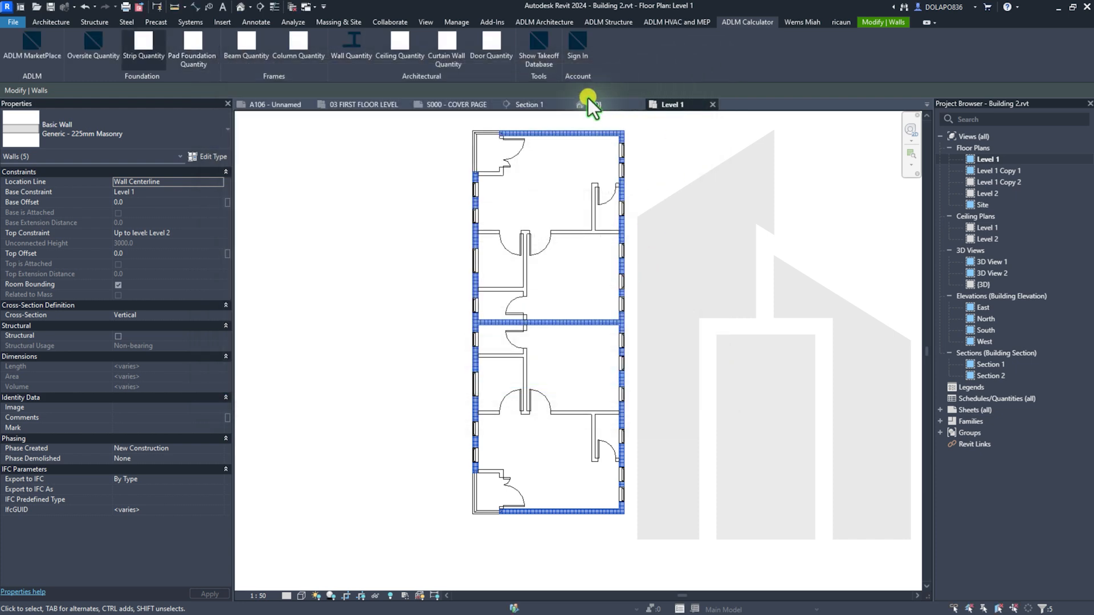
Select all Interior - Blockwork 150 walls visible in the Level 1 plan and generate their strip foundation quantities.
scroll(469, 138, "up", 2)
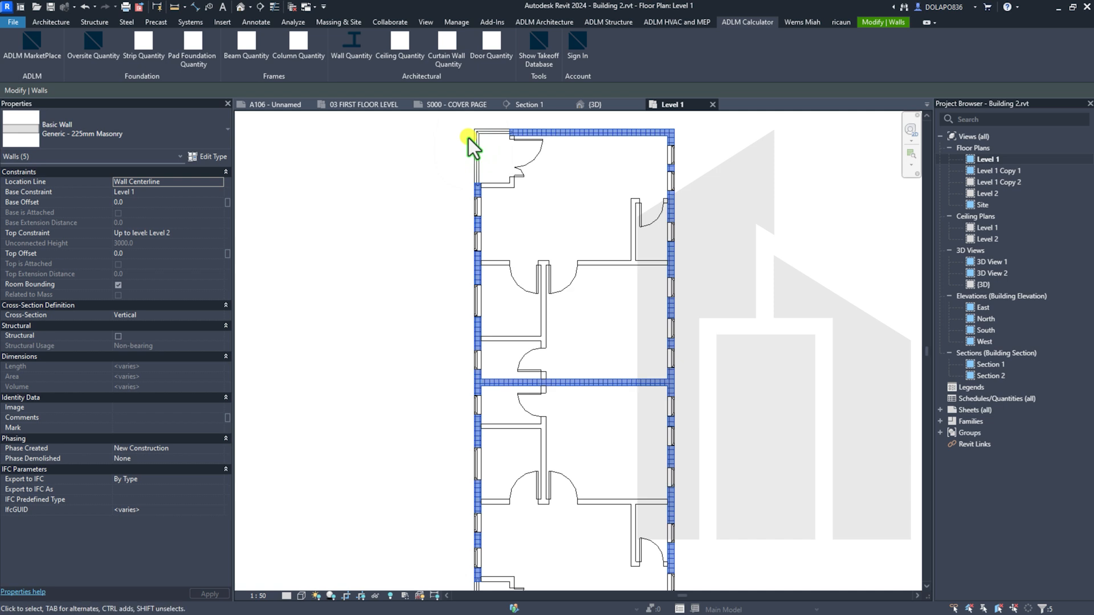
left_click(609, 266)
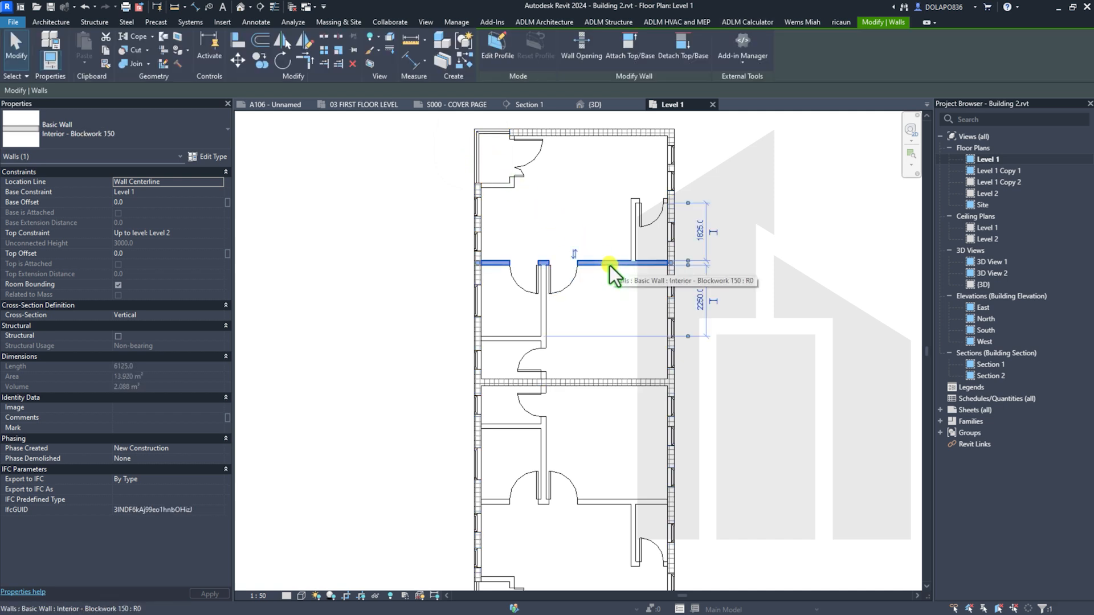
right_click(609, 265)
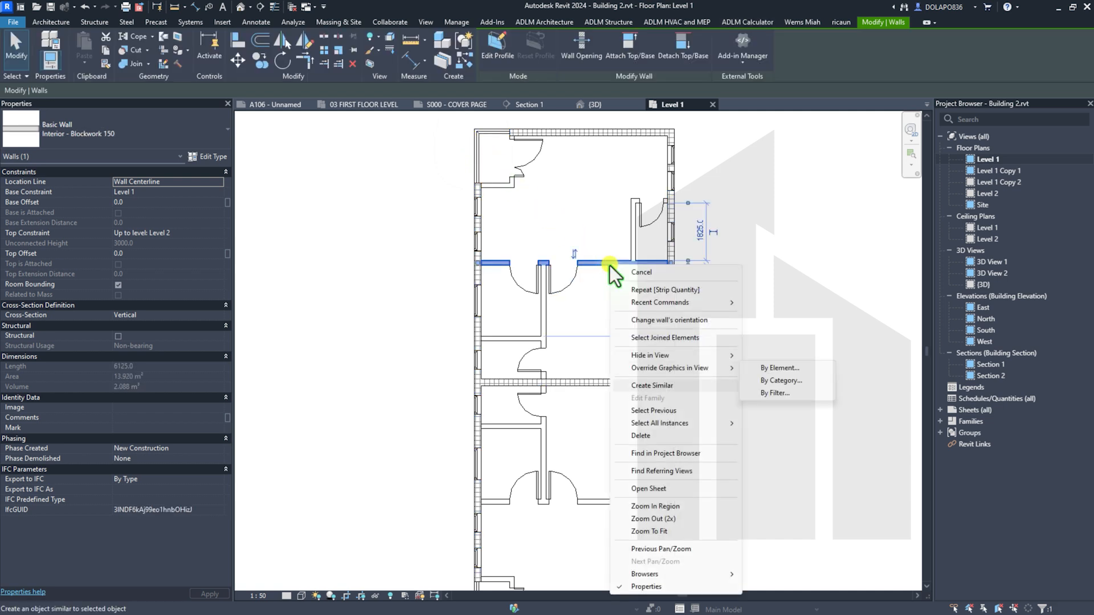
left_click(752, 424)
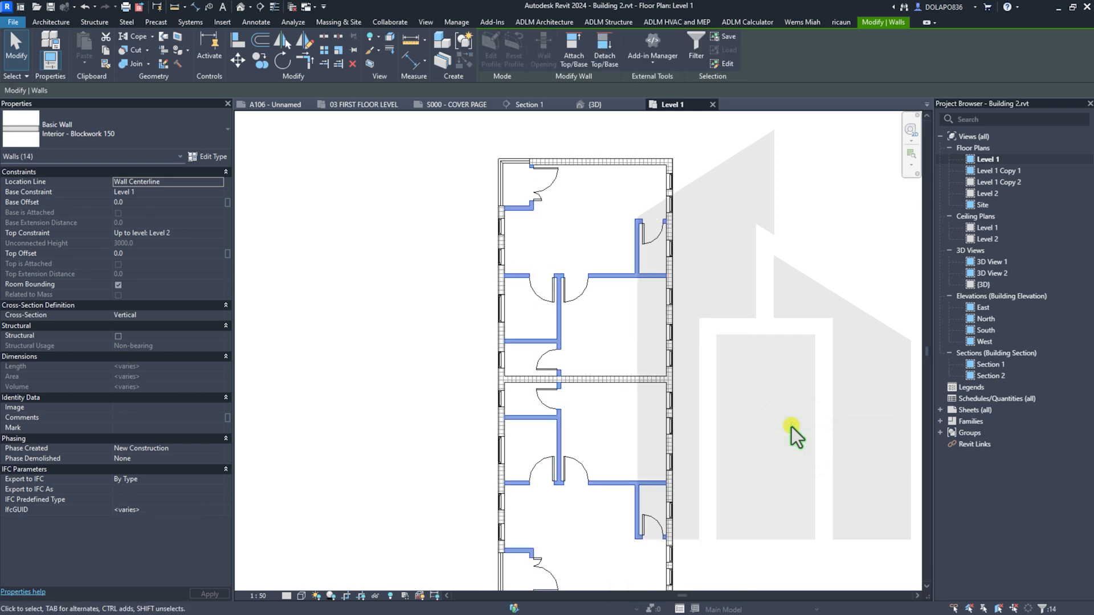
left_click(745, 23)
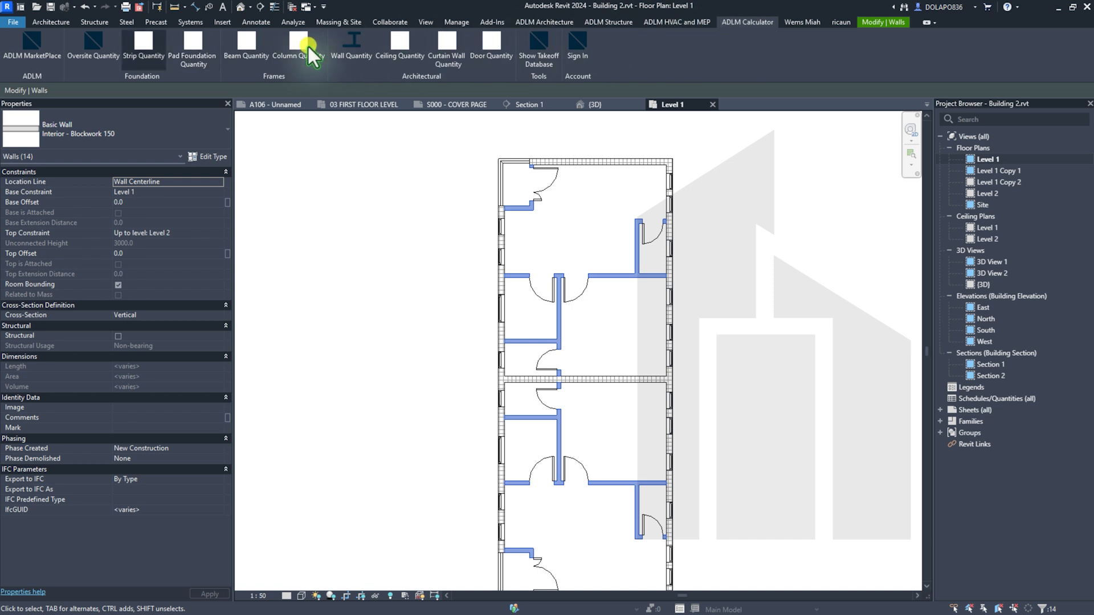
left_click(130, 56)
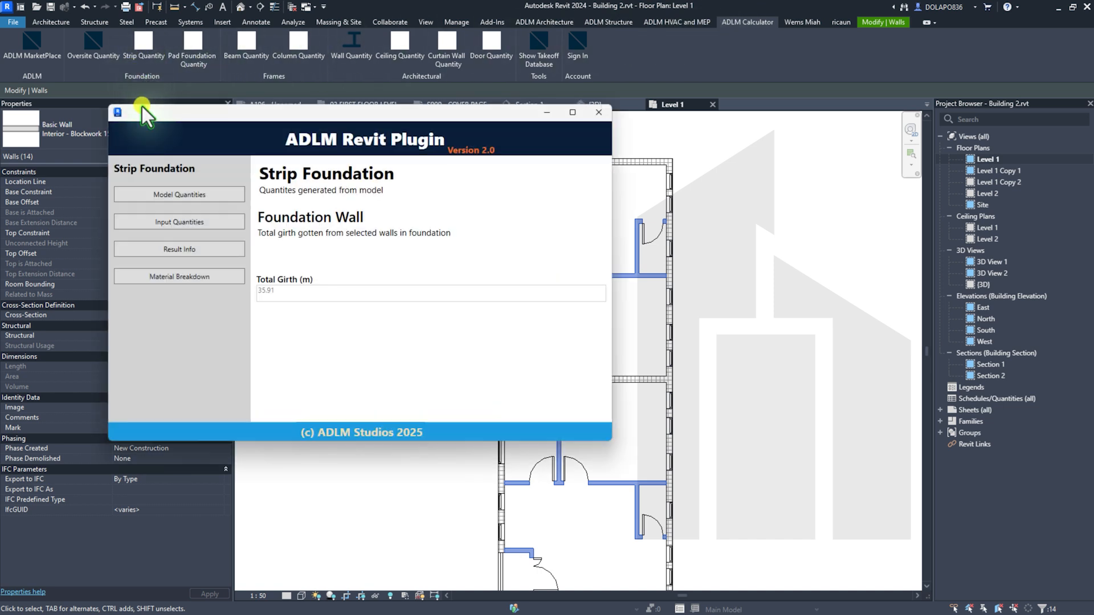
Enter the internal strip footing details: width 0.45 m, depth 0.9 m, thickness 0.225 m and wall height 0.7 m.
left_click(169, 221)
left_click(348, 240)
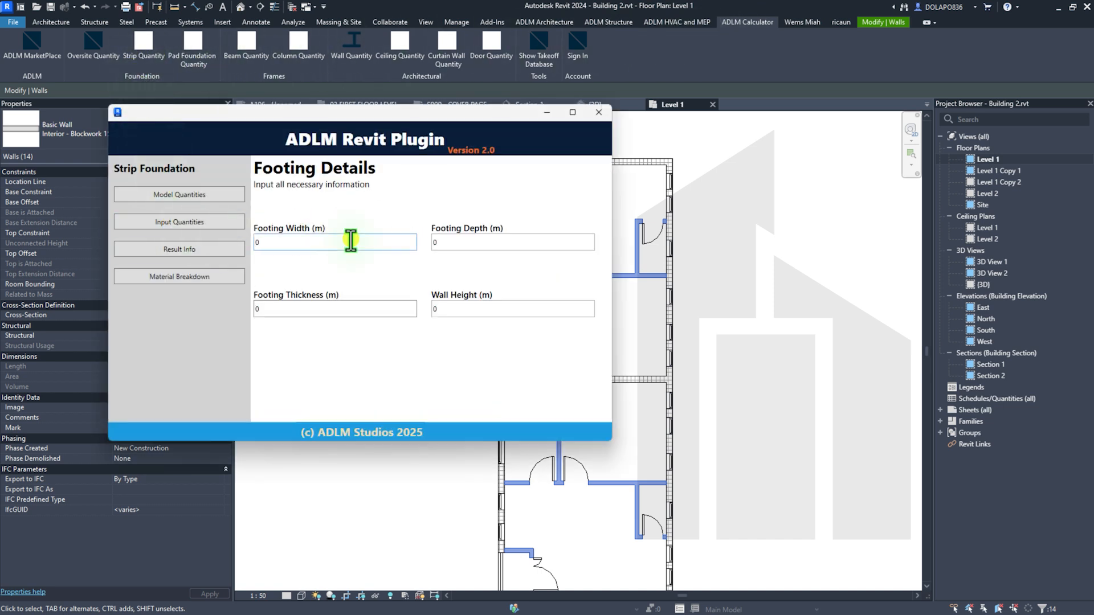
type(".45")
left_click(477, 240)
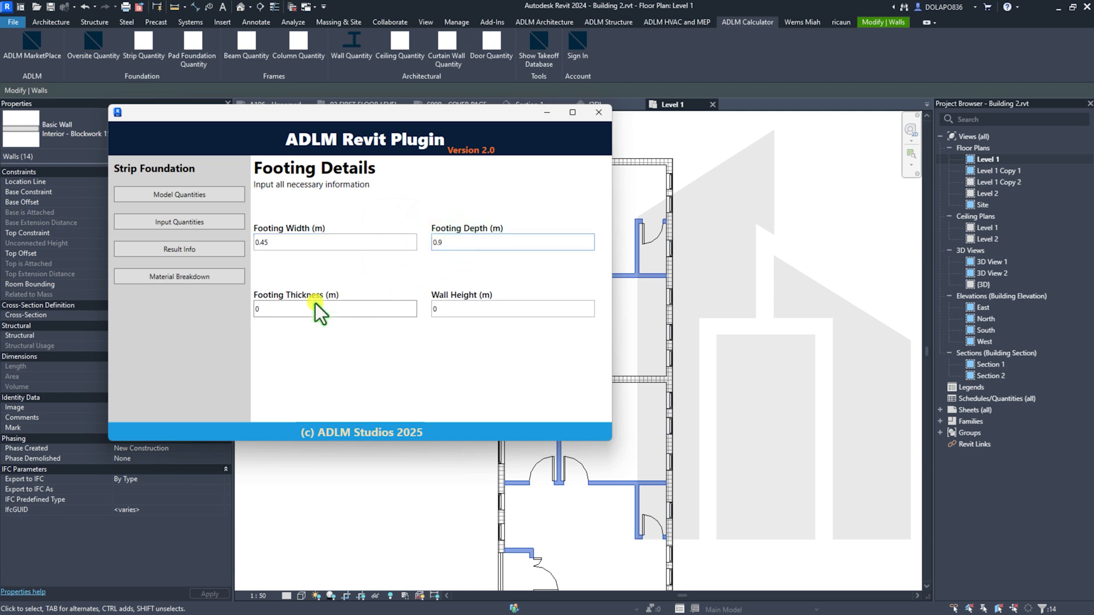
left_click(291, 310)
type(".225")
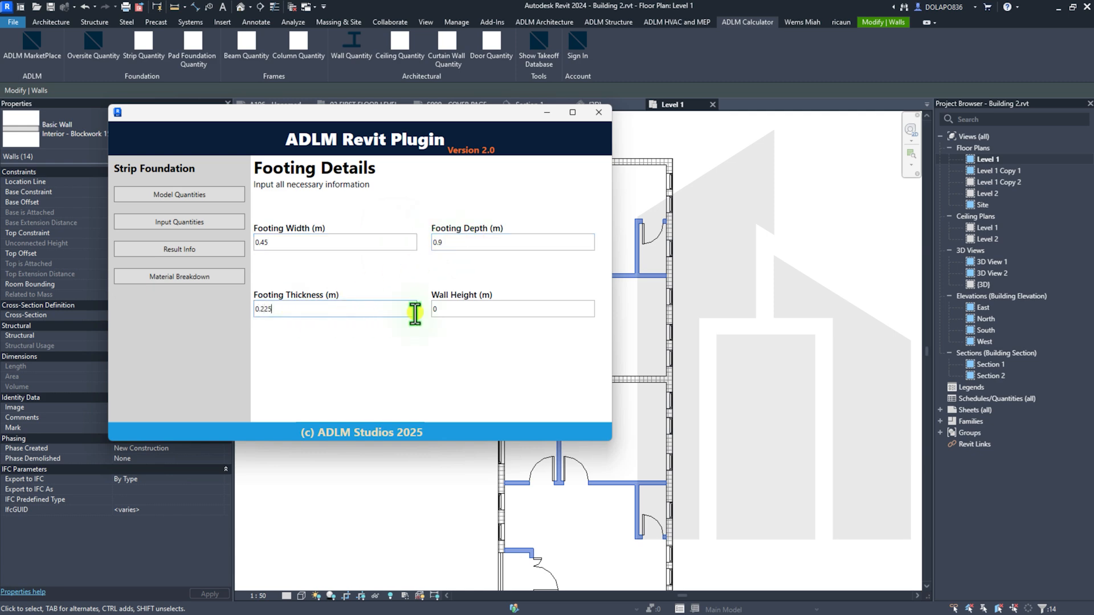
left_click(444, 313)
type(".7")
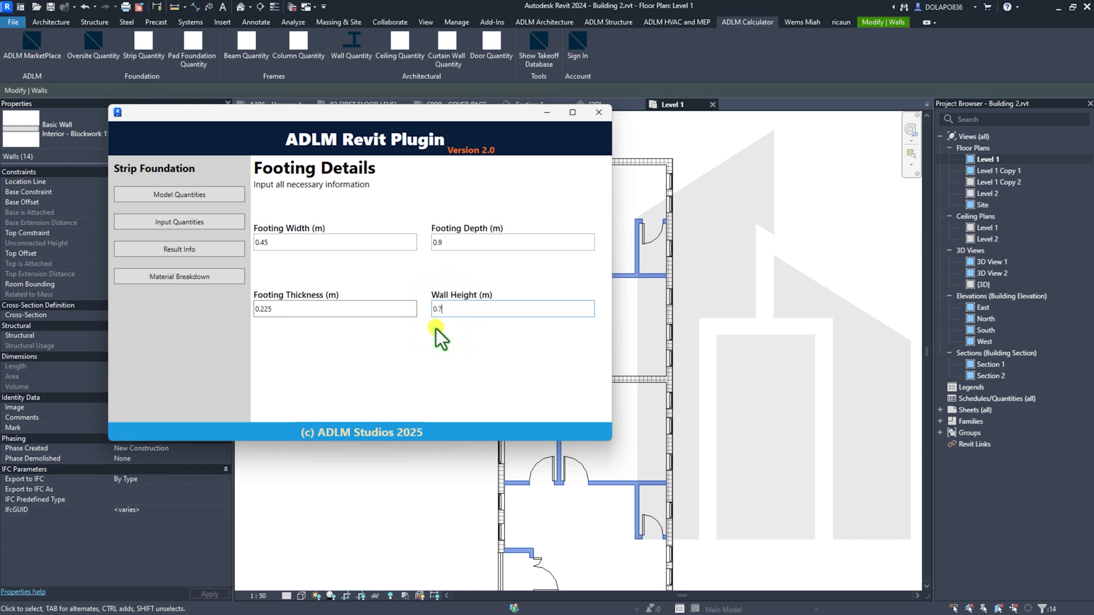
Review the strip results and material breakdown, and export the results to Excel as Internal Strip TakeOff.csv in the Youtube Test folder.
left_click(201, 250)
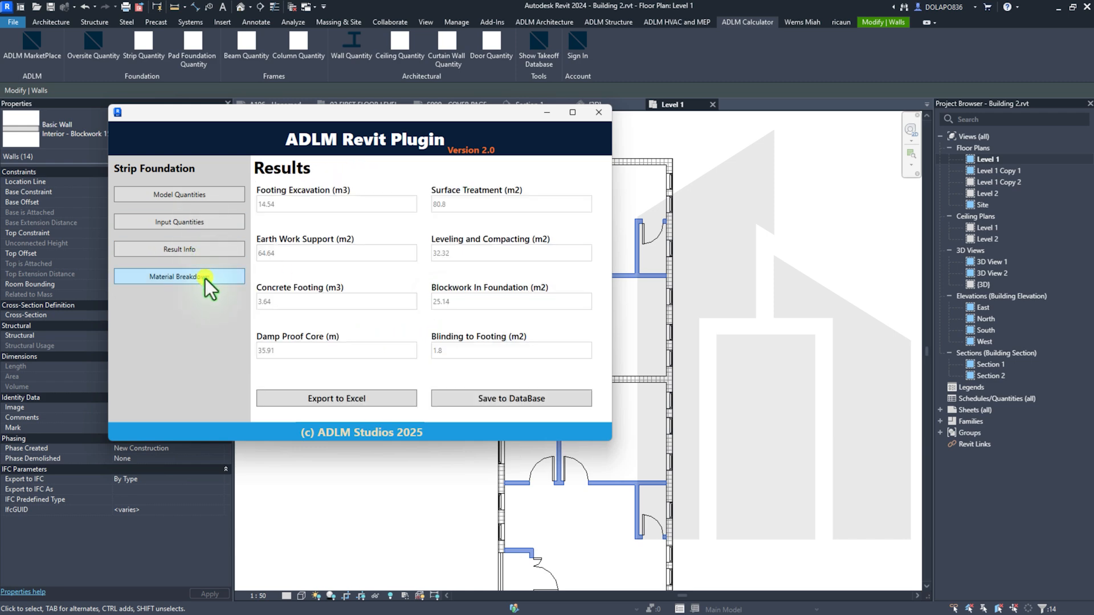
left_click(205, 279)
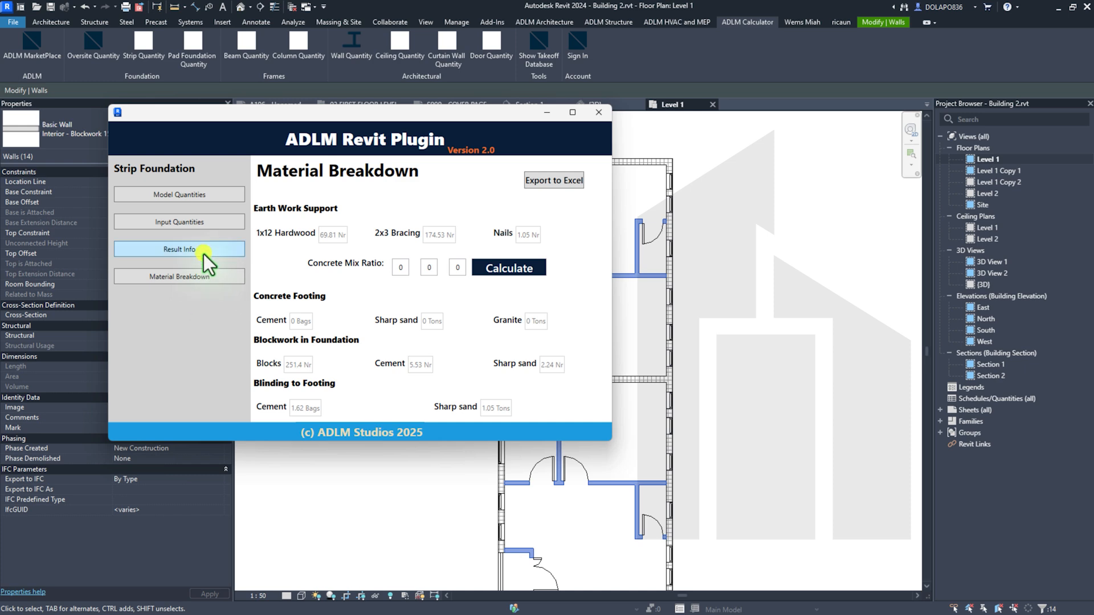
left_click(203, 252)
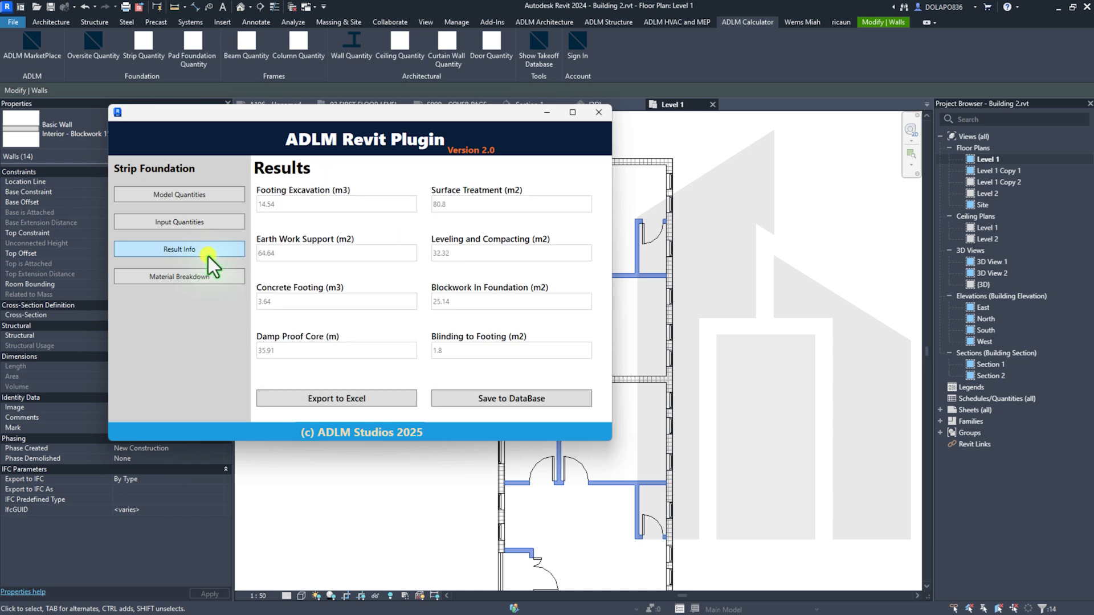
left_click(357, 397)
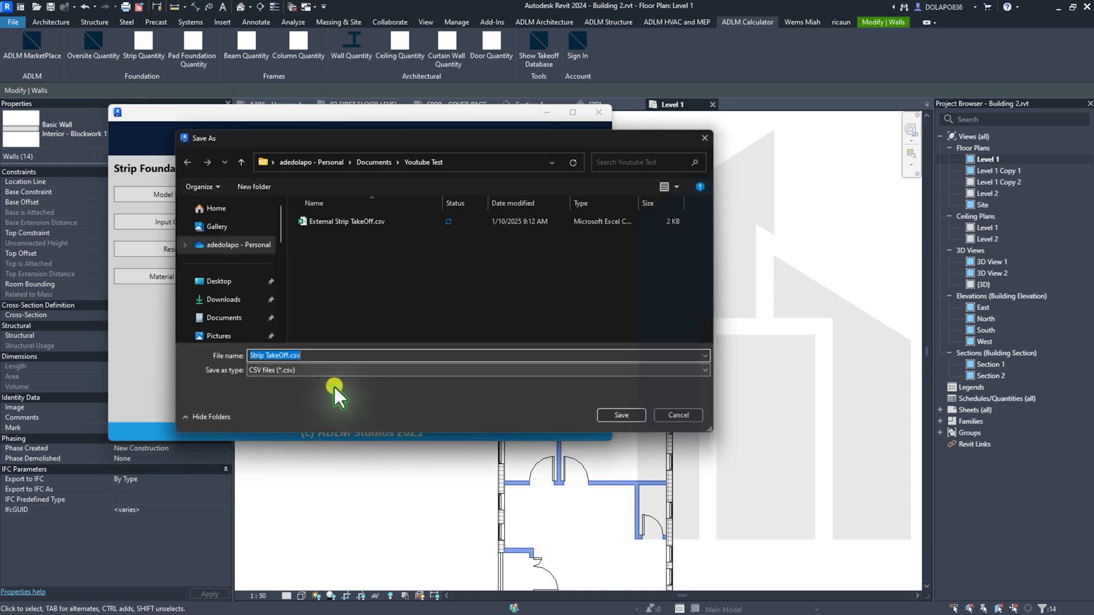
left_click(249, 356)
type("Internal")
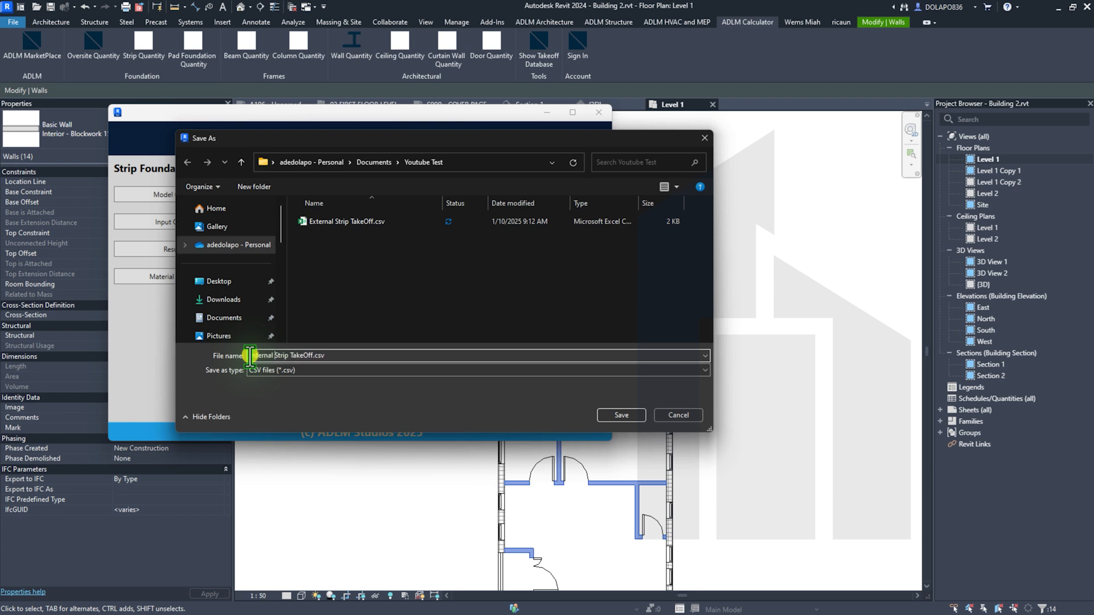
left_click(620, 416)
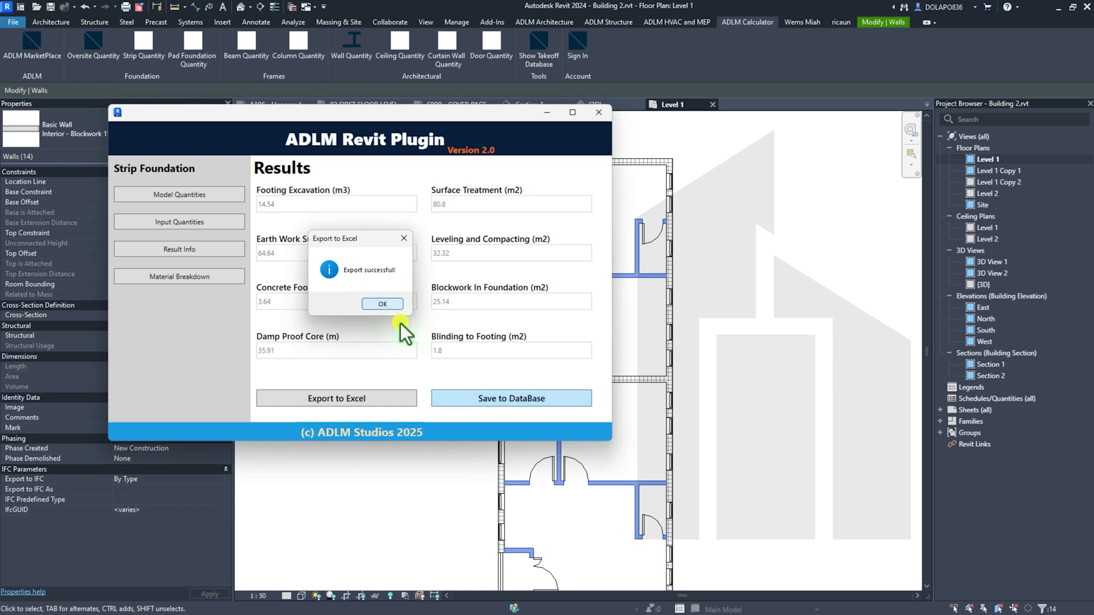
left_click(382, 305)
Save the internal strip foundation results to the takeoff database and close the plugin window.
left_click(494, 404)
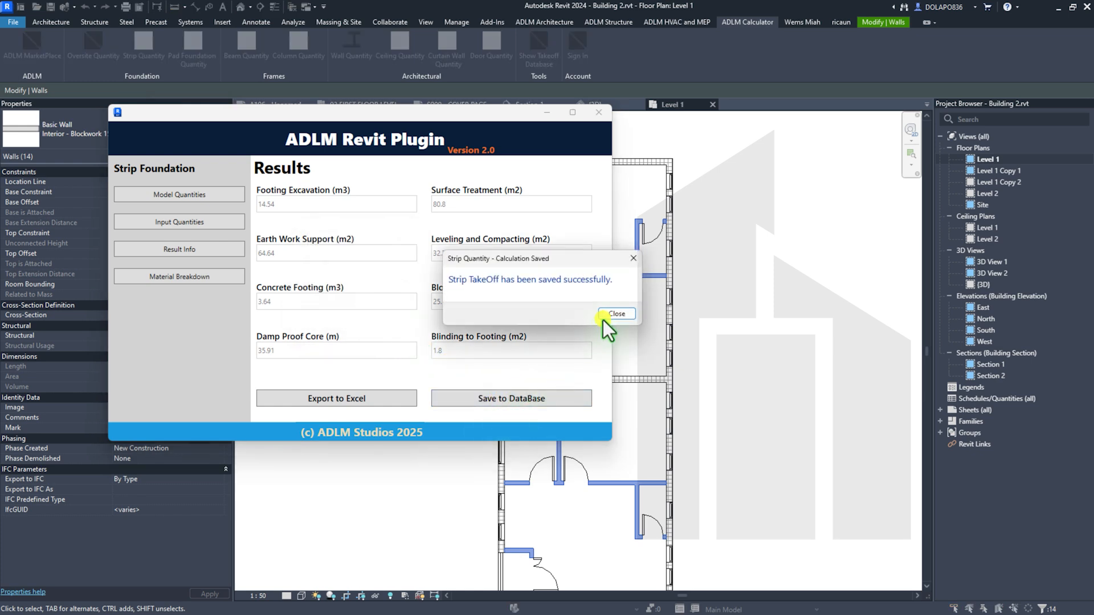
left_click(615, 313)
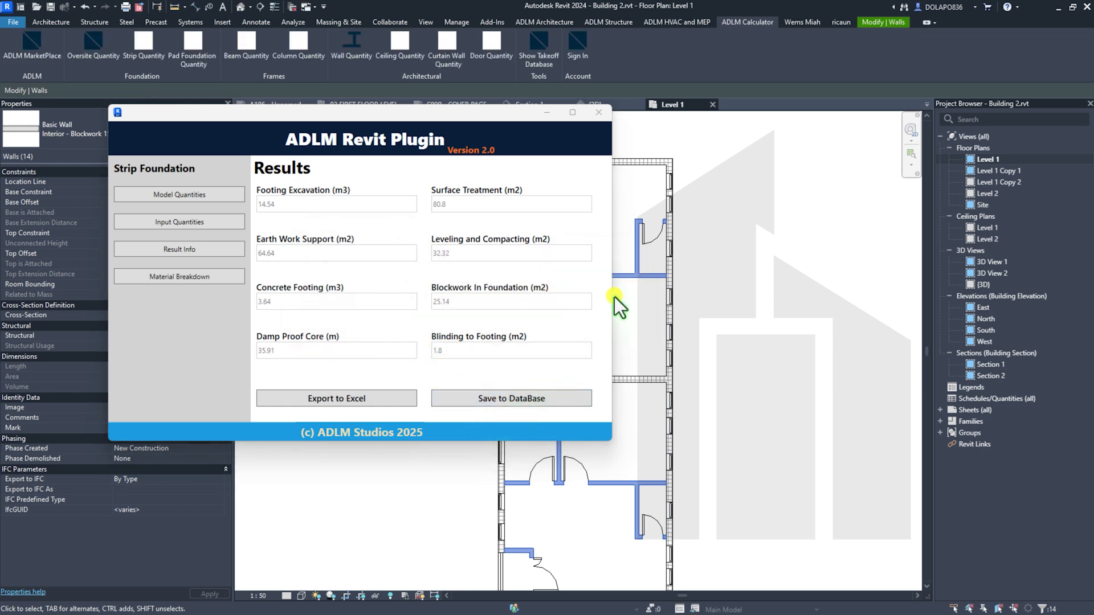
left_click(597, 113)
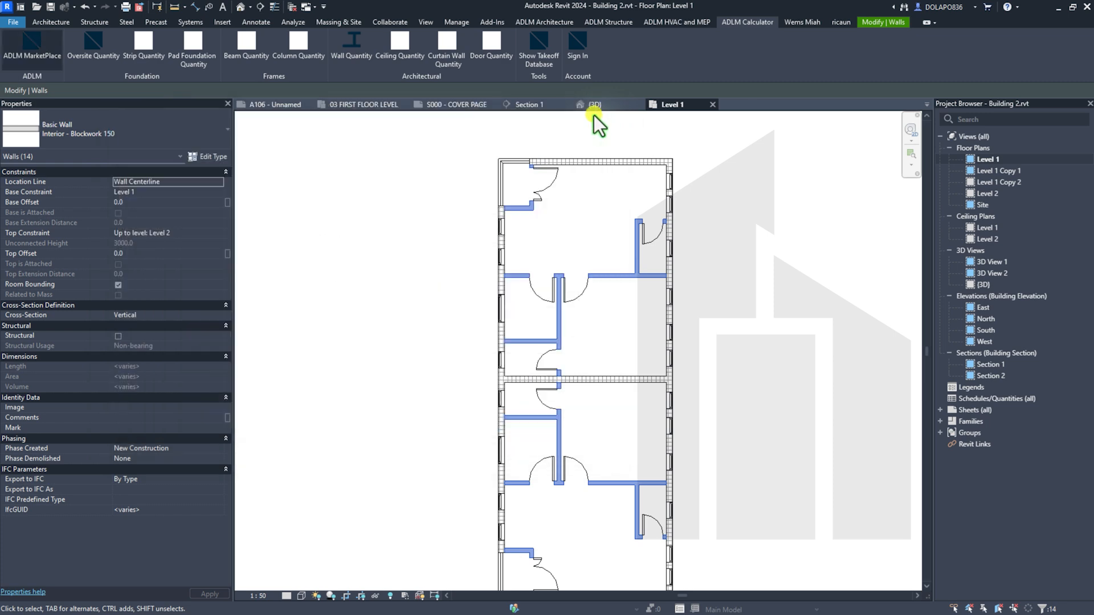
Select the Generic 150mm floor slab in the Level 1 plan and generate its oversite quantities.
key("Tab")
left_click(500, 156)
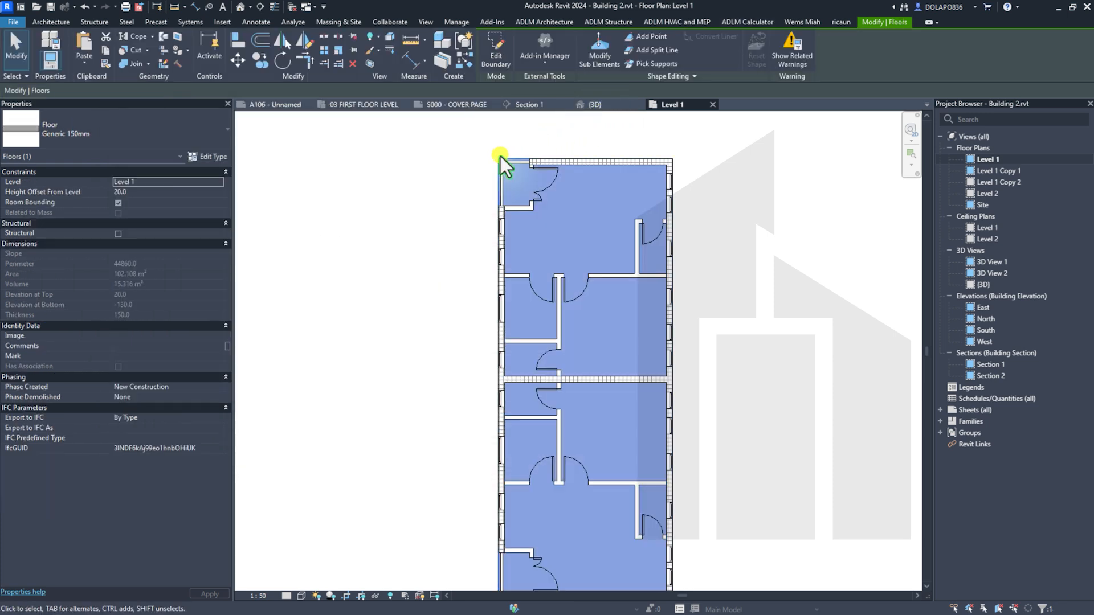
left_click(755, 23)
left_click(85, 53)
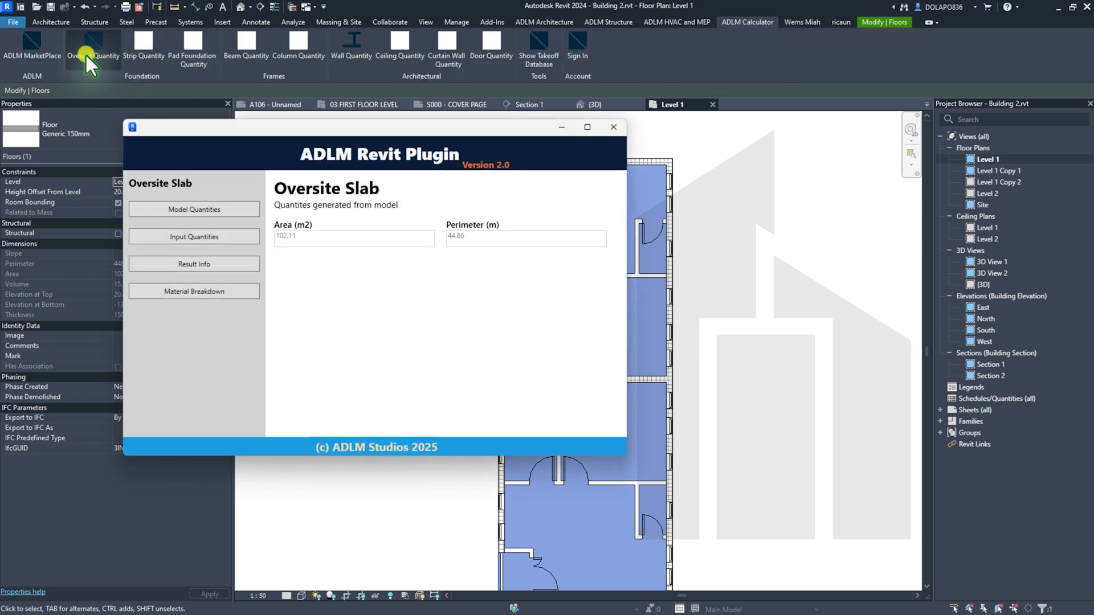
Enter the oversite slab details: hardcore filling 0.15 m, laterite filling 0.4 m, slab thickness 0.15 m and blinding 0.05 m.
left_click(212, 238)
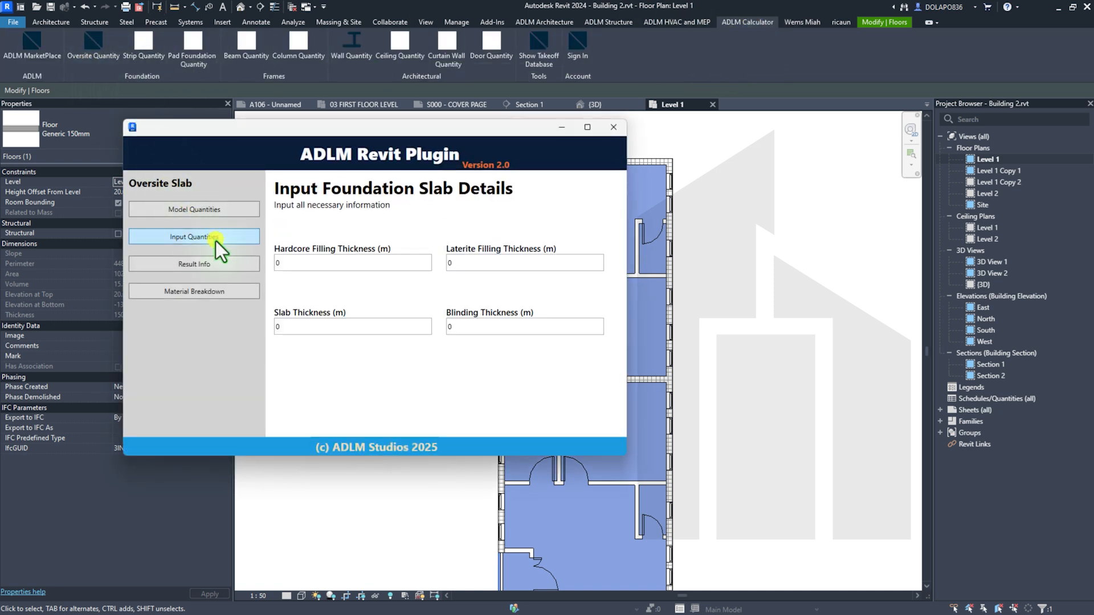
left_click(288, 268)
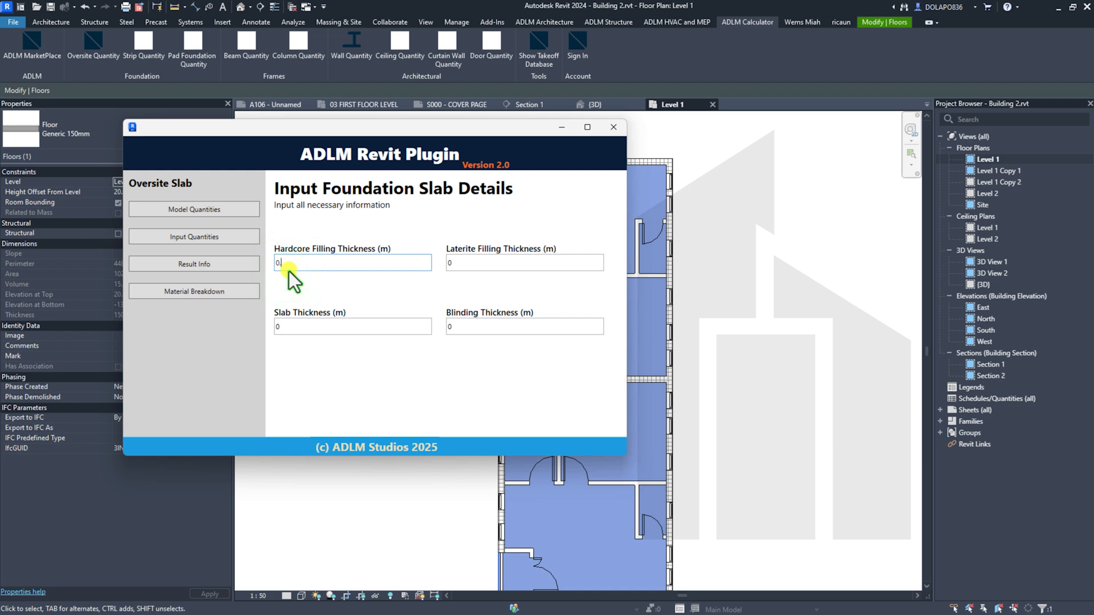
type(".15")
left_click(462, 263)
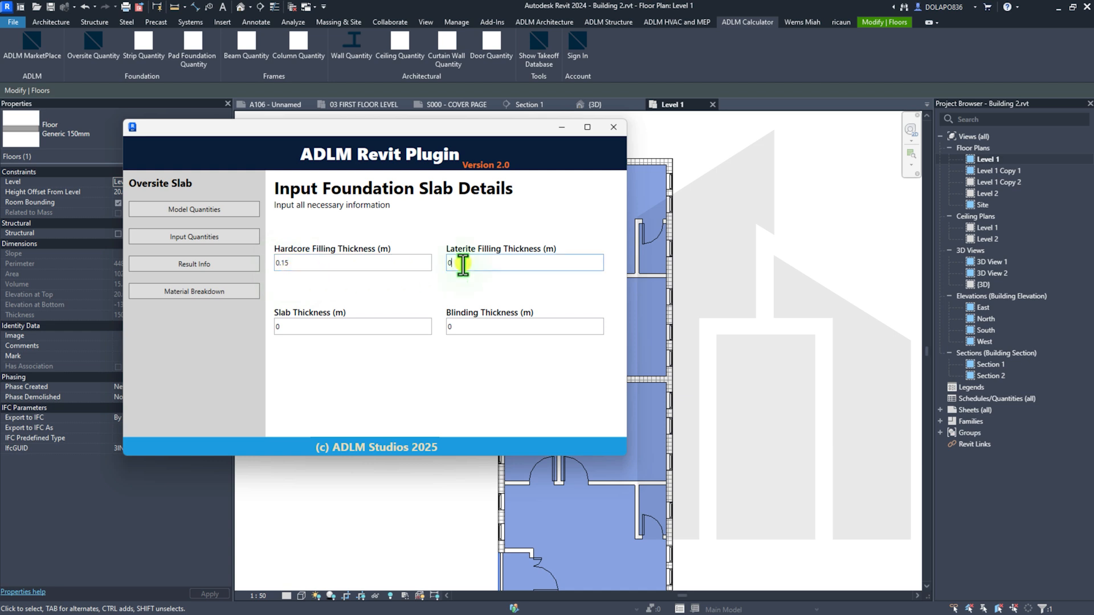
left_click(302, 328)
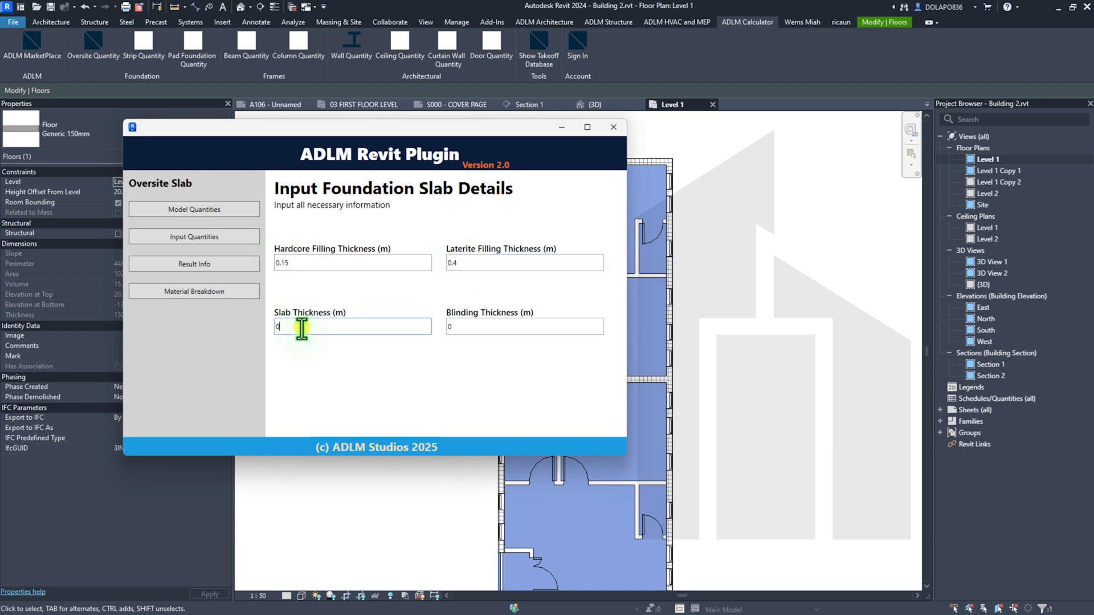
type(".15")
left_click(463, 333)
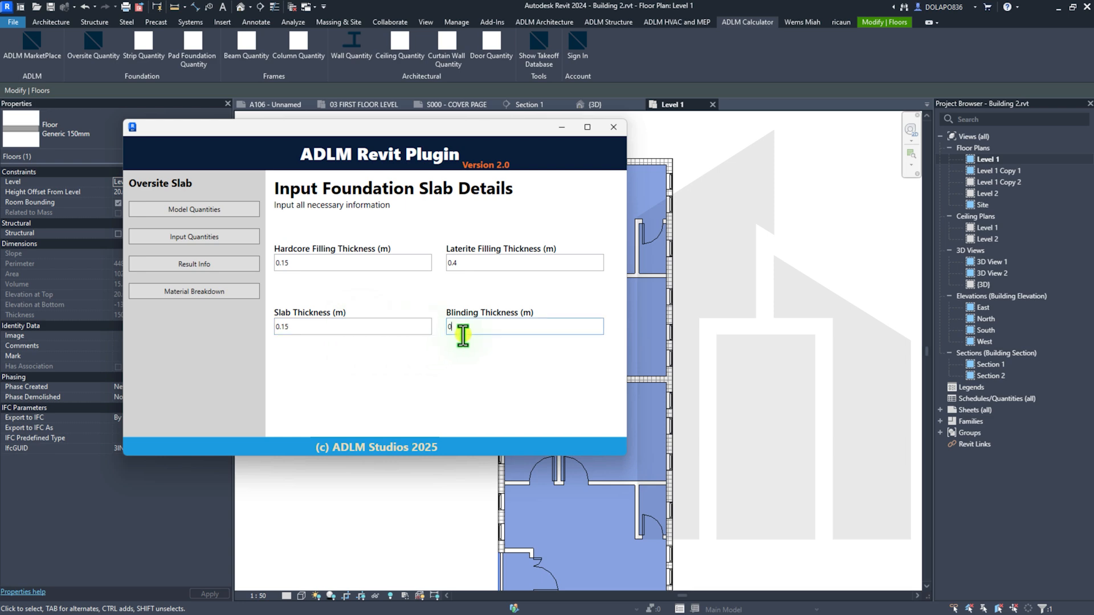
type(".05")
Export the oversite results to Excel as Oversite.csv in the Youtube Test folder and save the slab calculation result.
left_click(200, 266)
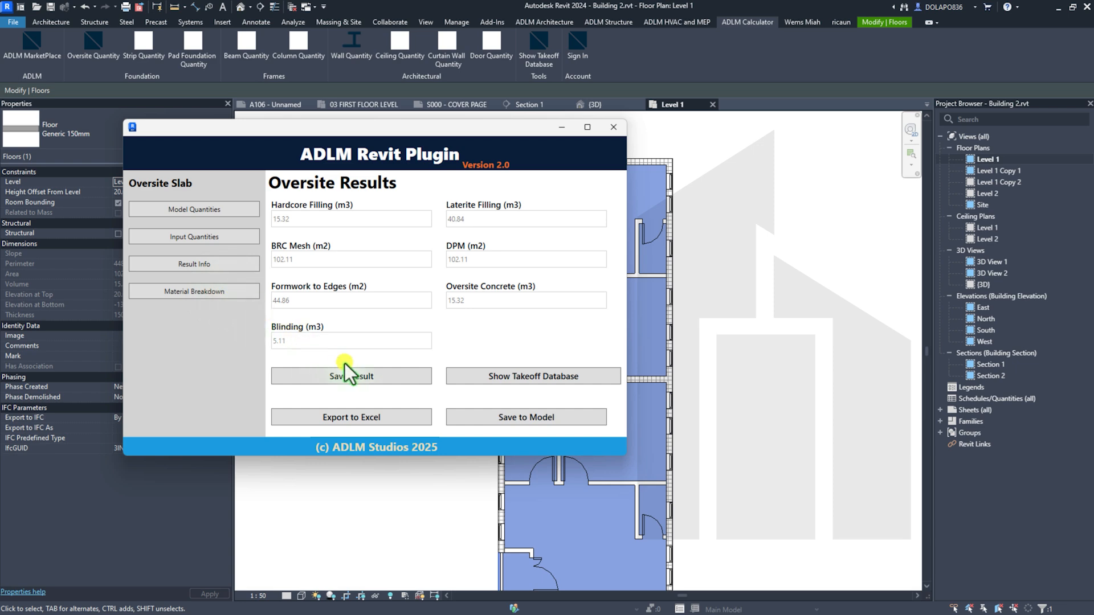
left_click(361, 422)
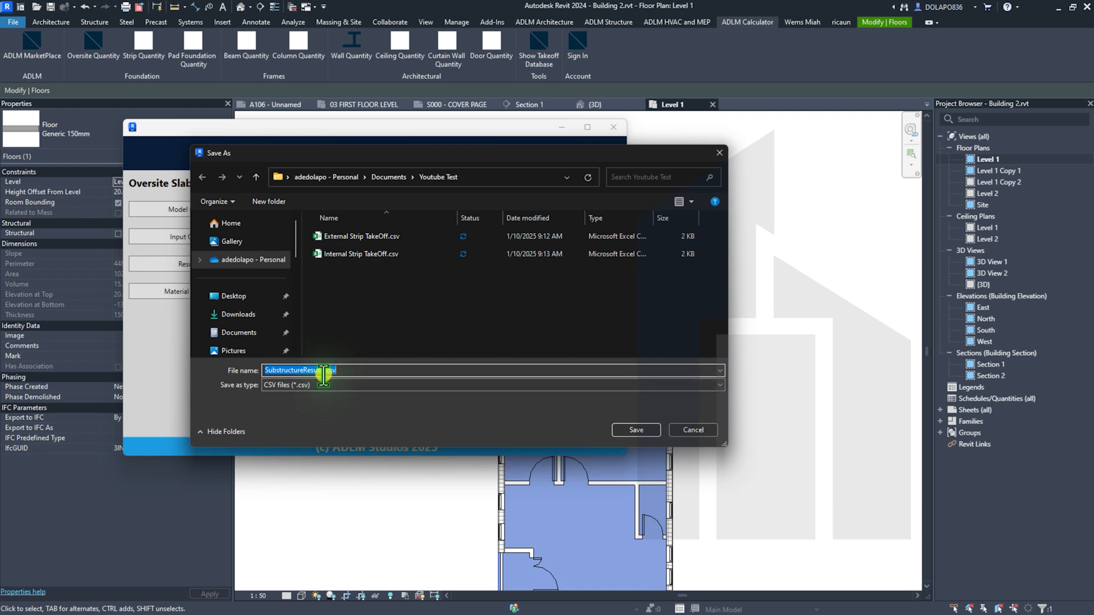
left_click_drag(324, 375, 226, 376)
type("Overs")
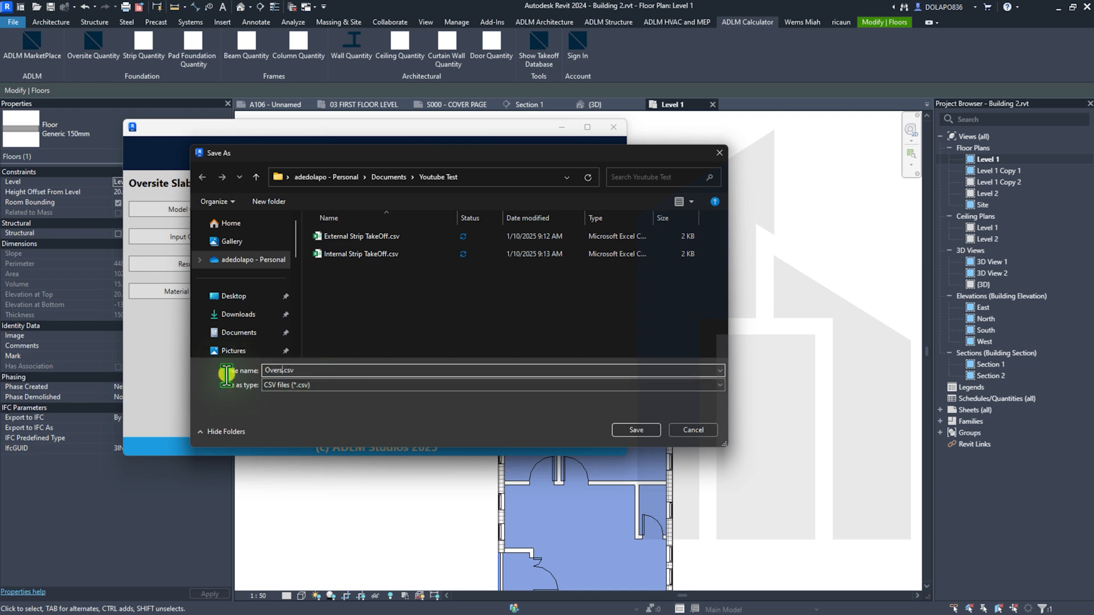
type("ite")
left_click(641, 429)
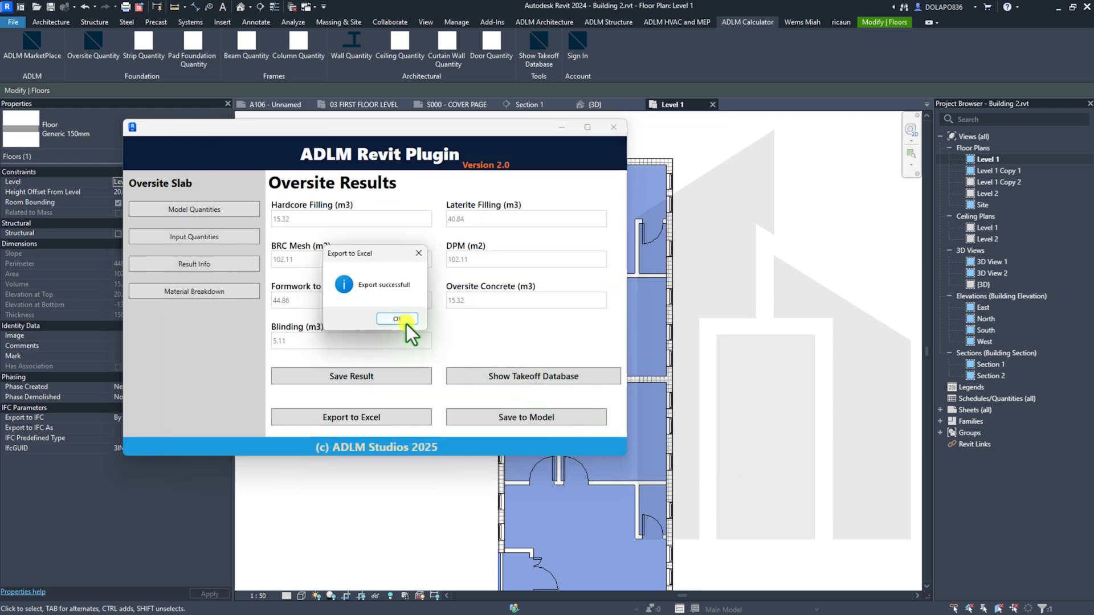
left_click(397, 320)
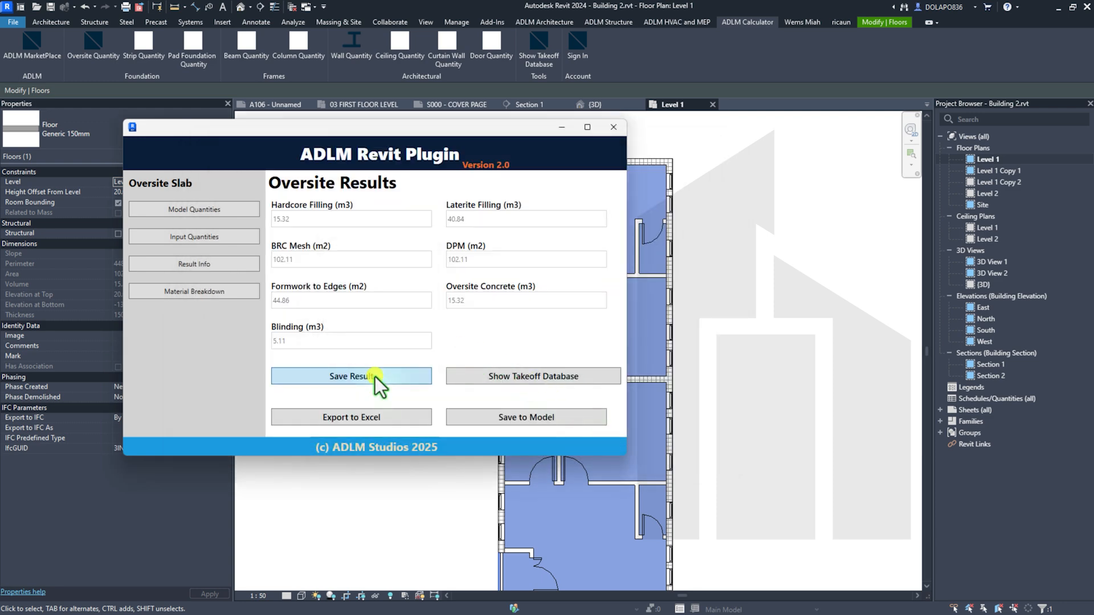
left_click(375, 377)
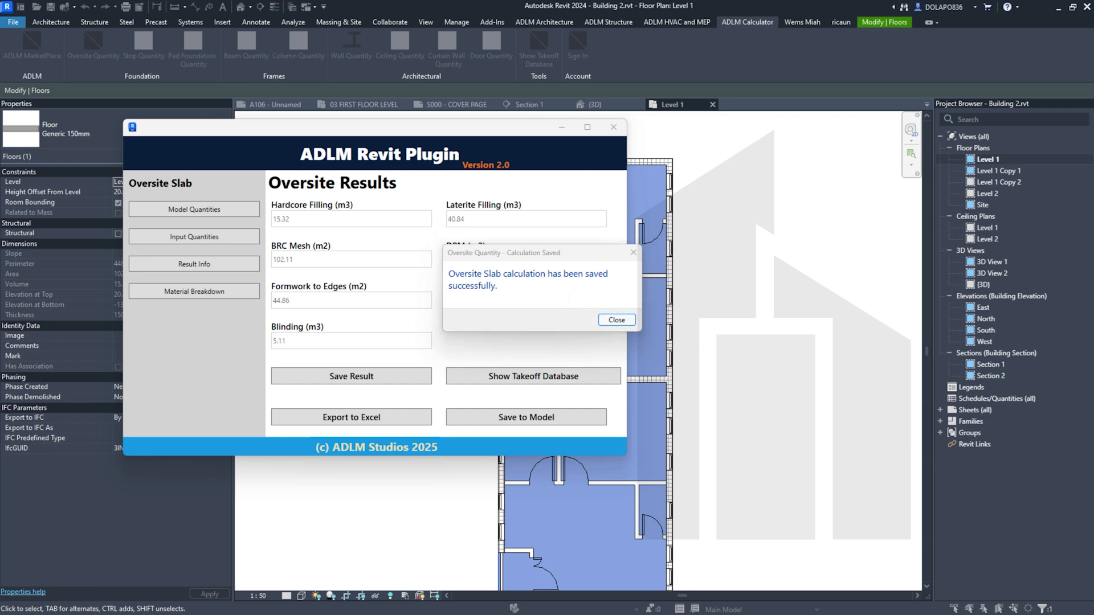
left_click(618, 320)
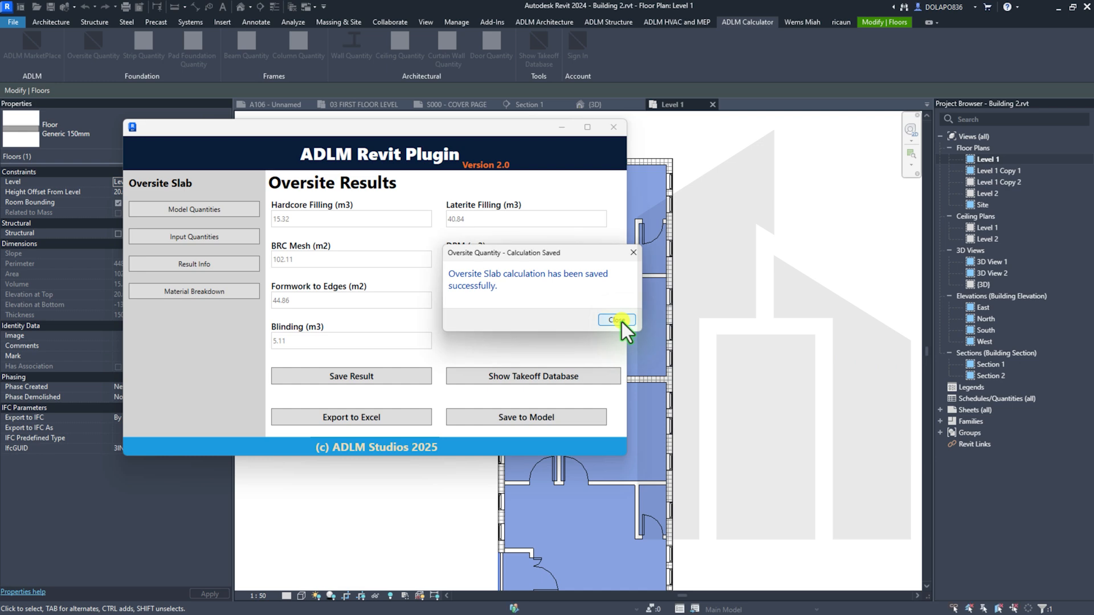
Calculate the oversite material breakdown with a 1:3:6 slab mix ratio and close the plugin window.
left_click(213, 290)
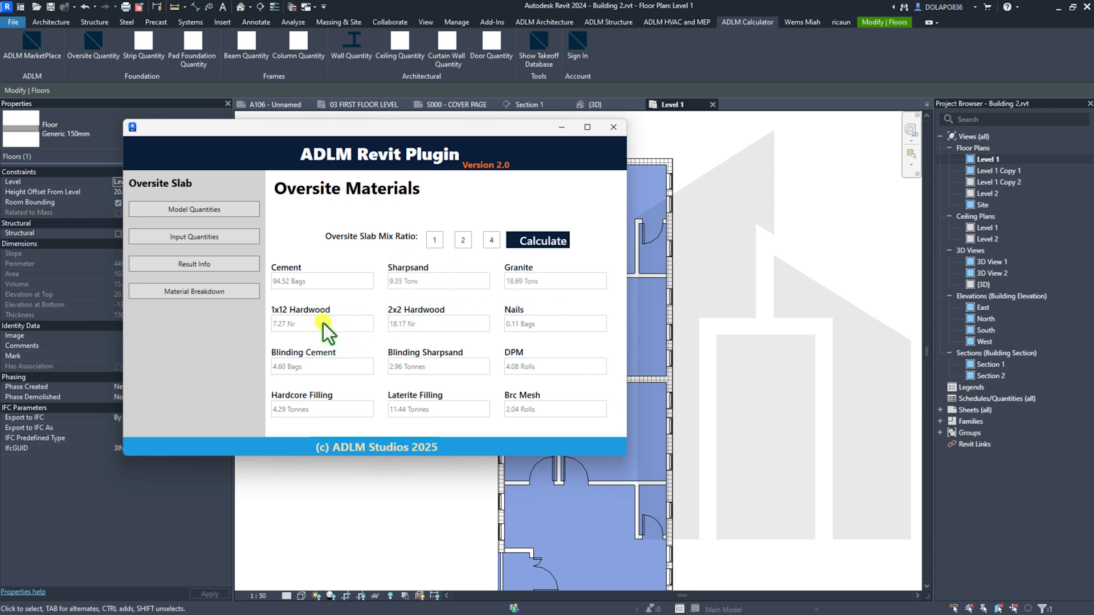
left_click(463, 240)
type("3")
left_click(488, 240)
type("6")
left_click(560, 241)
left_click(614, 127)
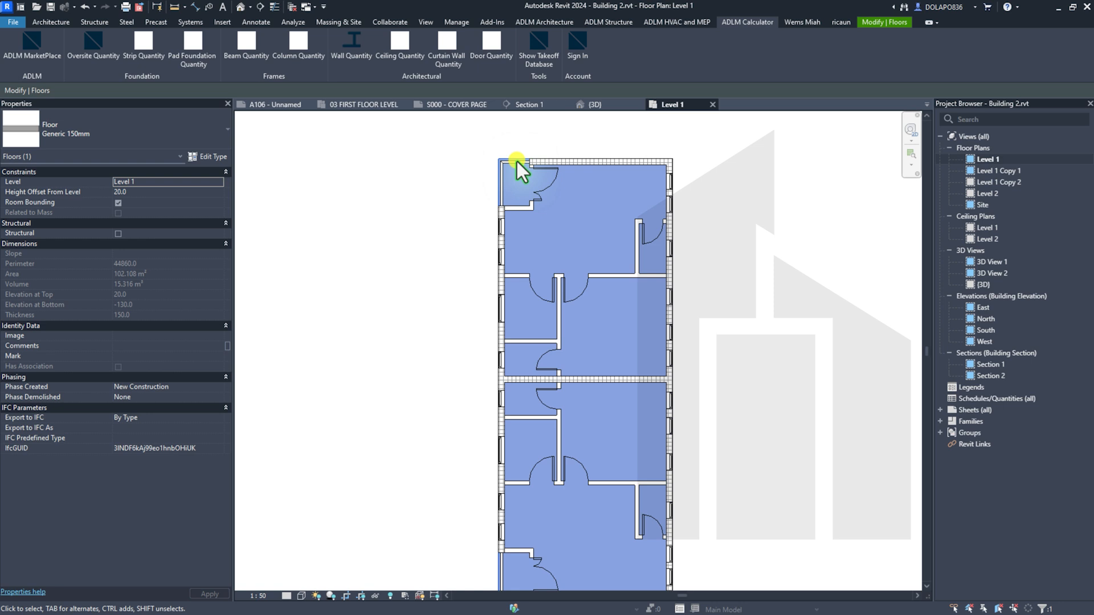
Generate the blockwork model quantities for the Generic - 225mm Masonry walls on Level 1.
left_click(414, 200)
left_click(361, 52)
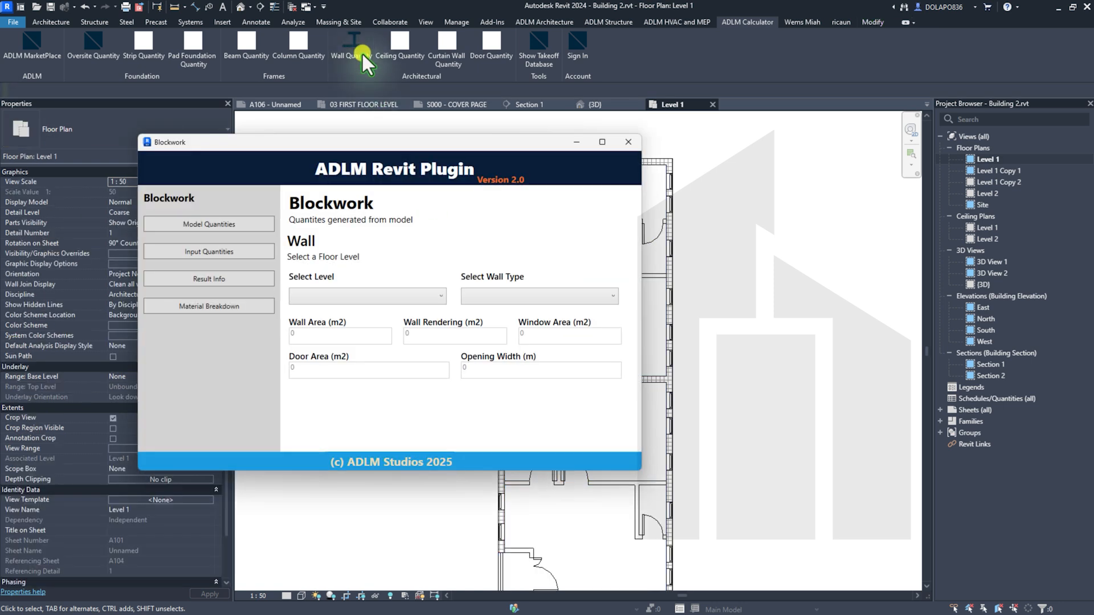
left_click(417, 296)
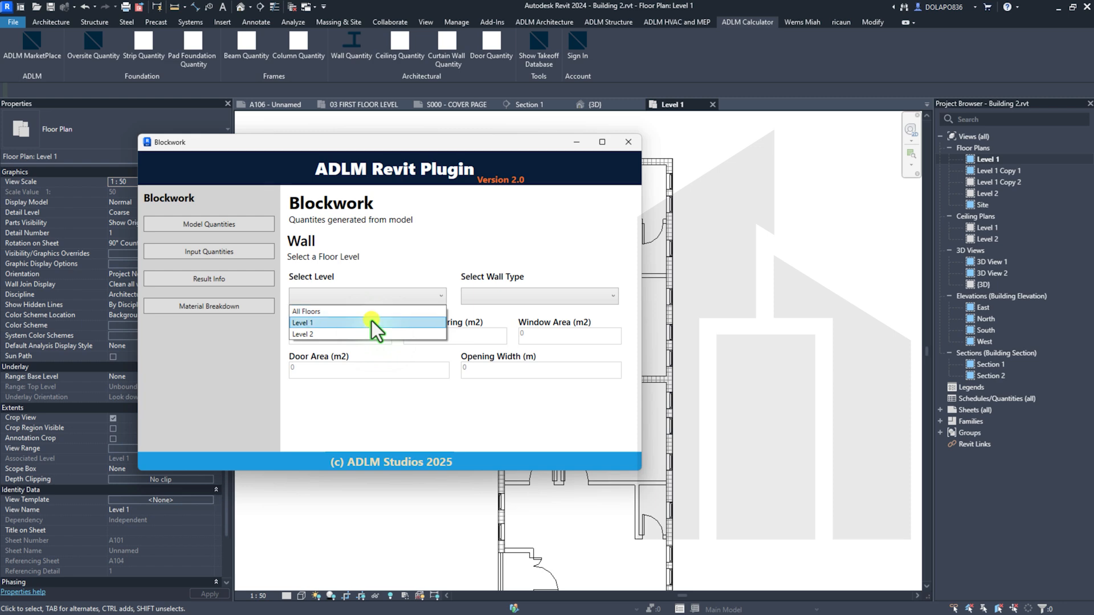
left_click(371, 322)
left_click(530, 296)
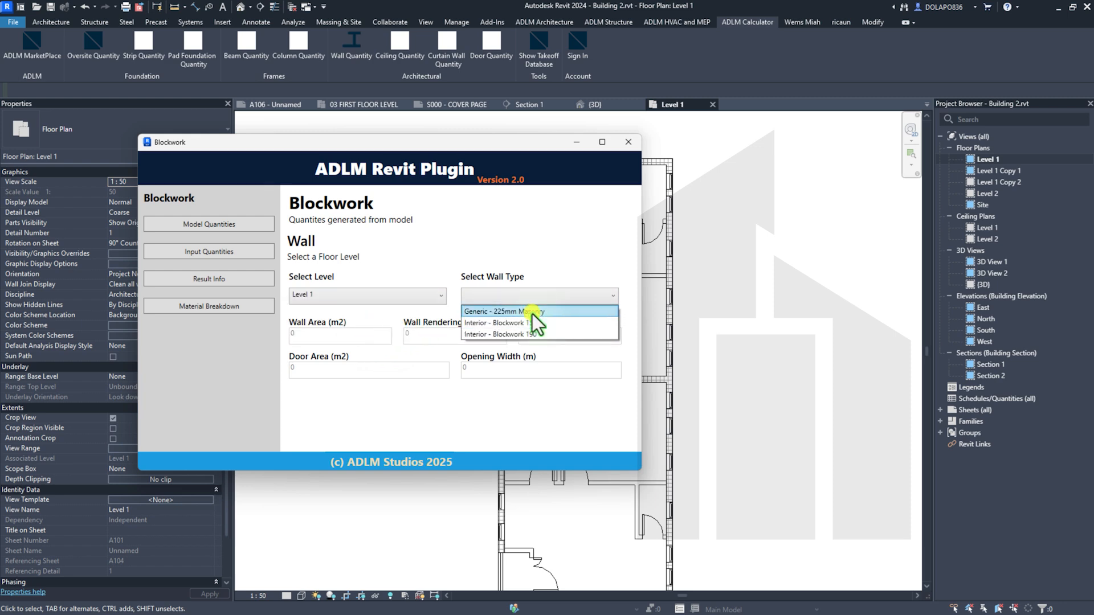
left_click(533, 312)
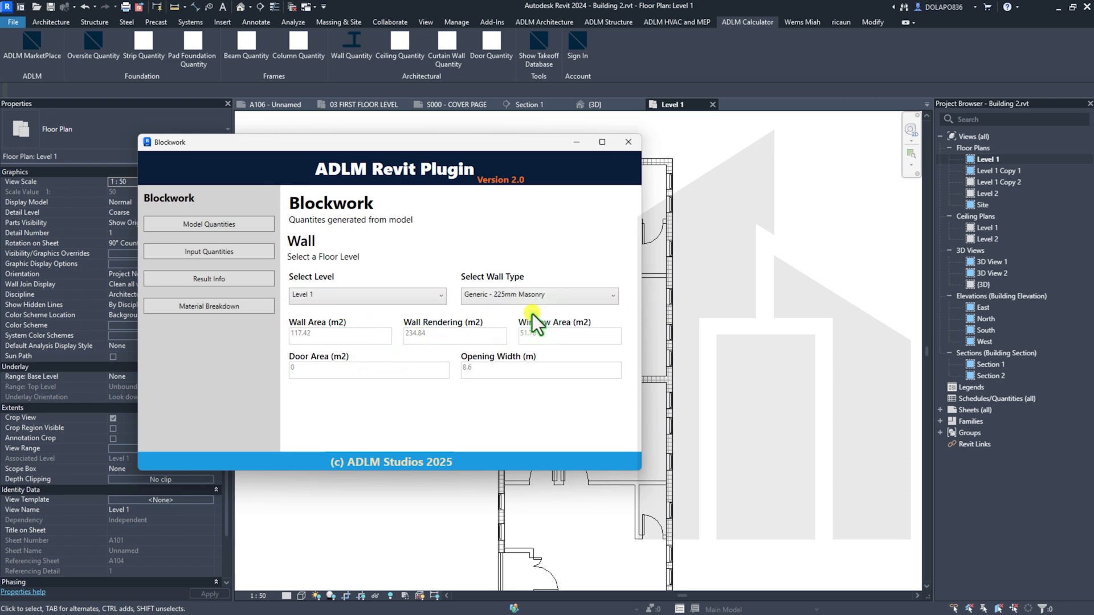
Calculate the lintel quantities with 12 mm reinforcement diameter and 0.175 m spacing.
left_click(250, 254)
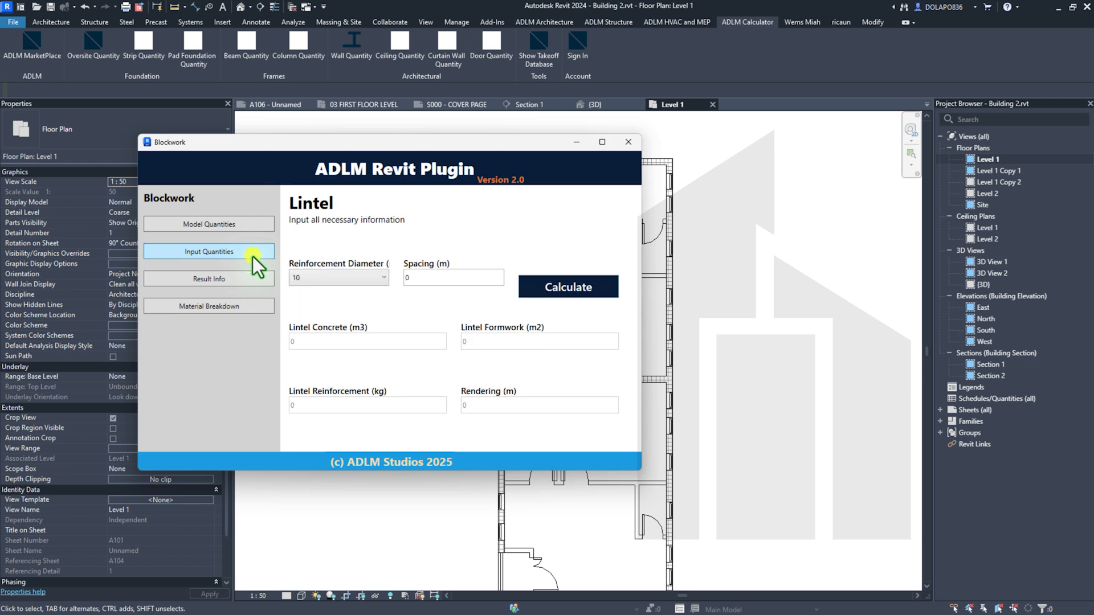
left_click(327, 282)
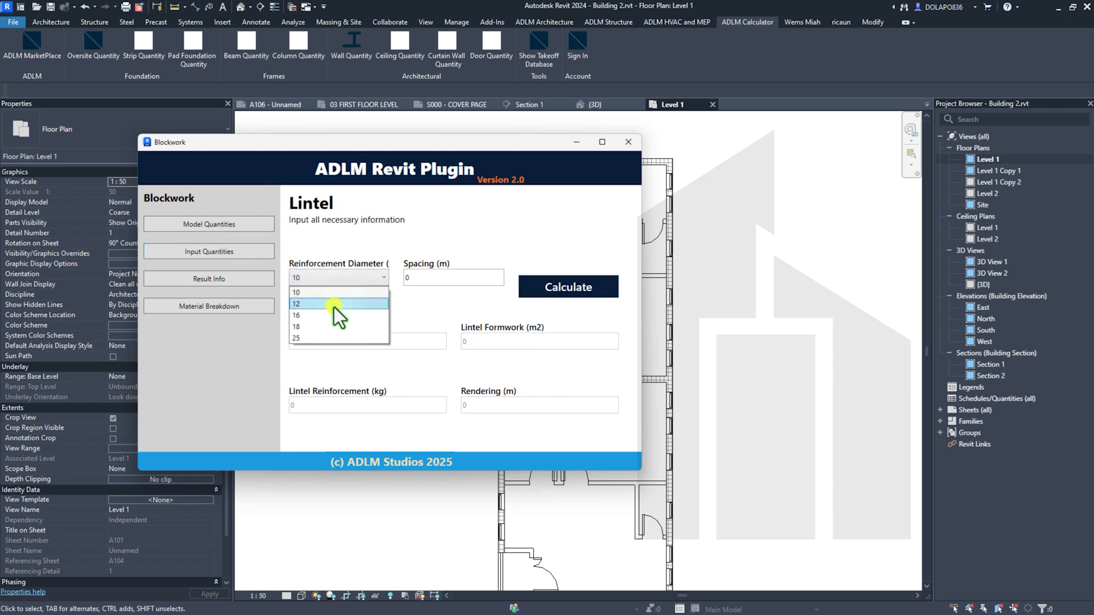
left_click(334, 304)
left_click(403, 280)
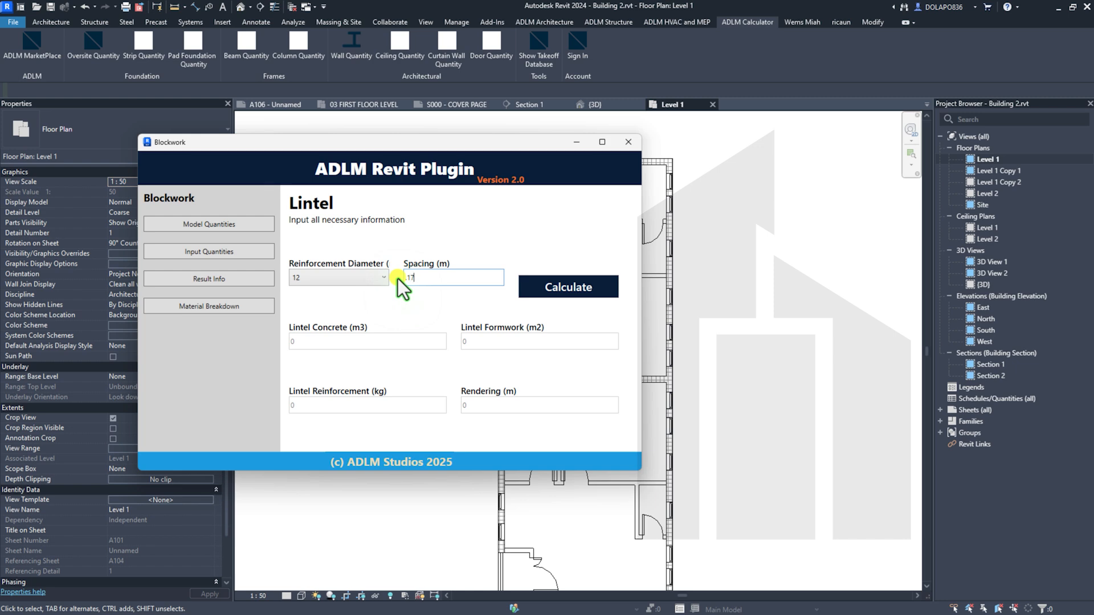
left_click(547, 292)
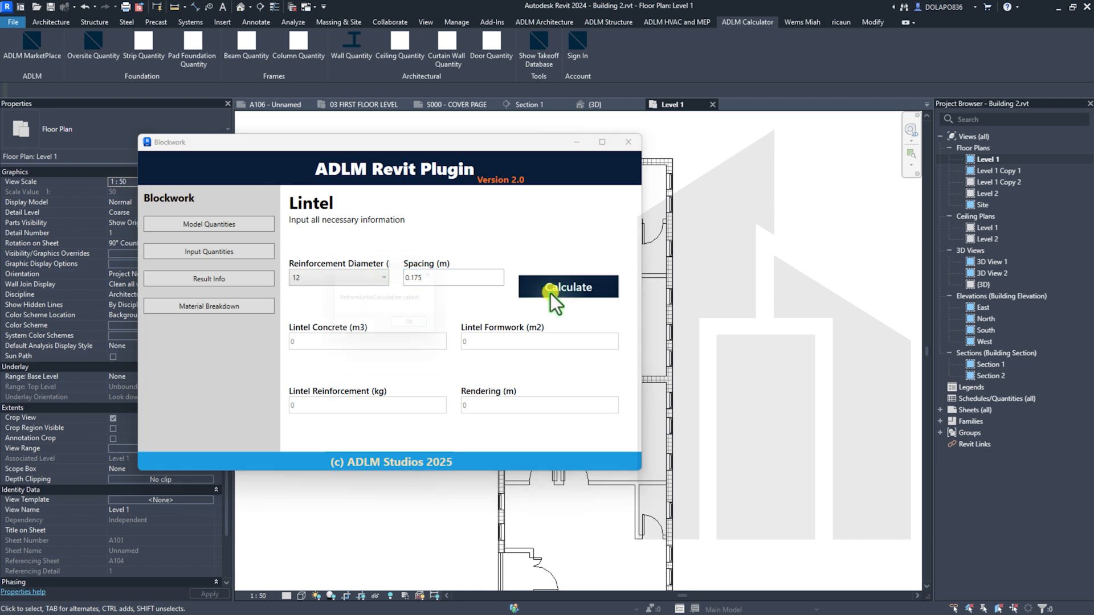
left_click(408, 328)
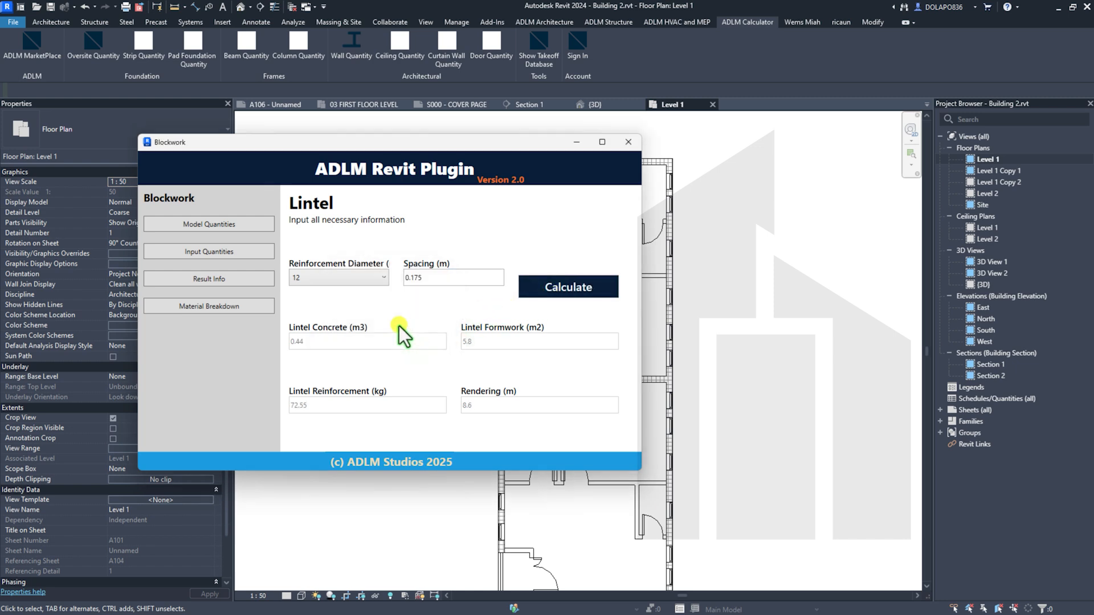
Export the Level 1 masonry wall results to Excel as Blockwork.csv and save them to the database.
left_click(242, 284)
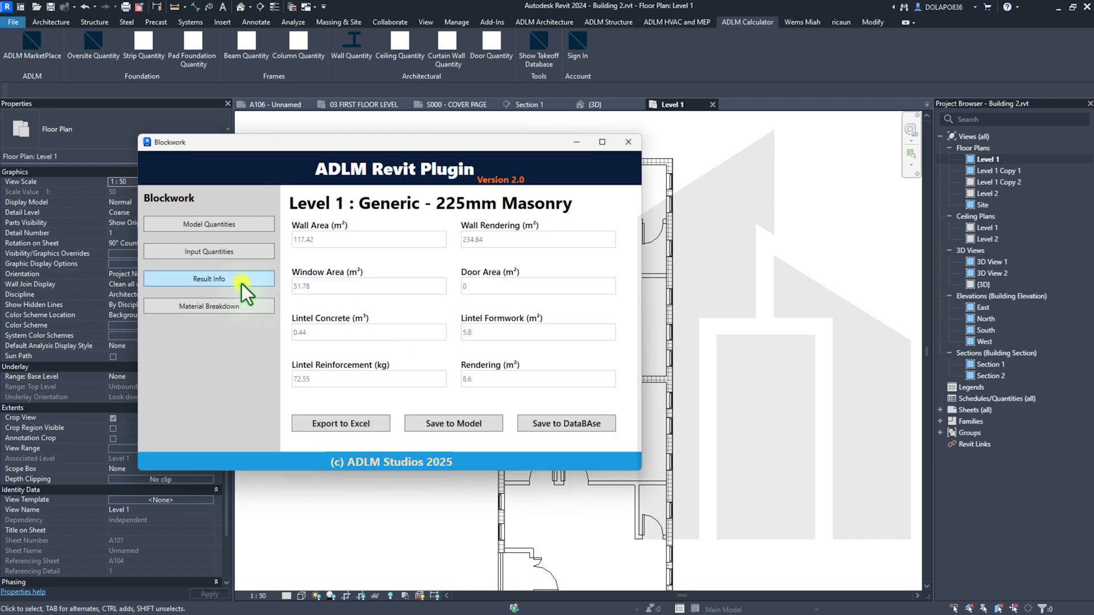
left_click(351, 422)
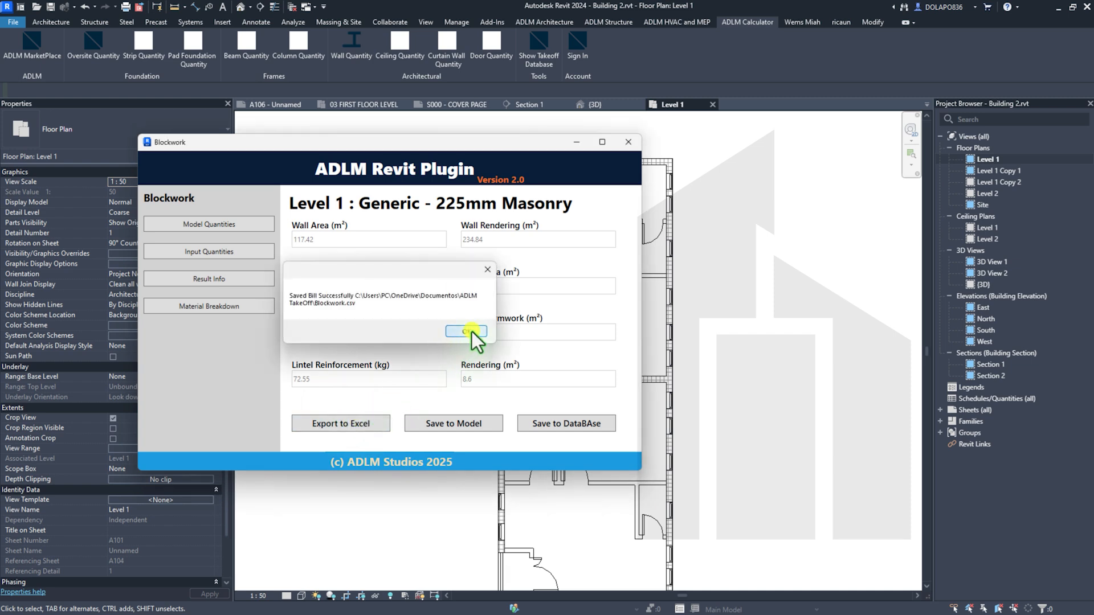
left_click(472, 332)
left_click(550, 424)
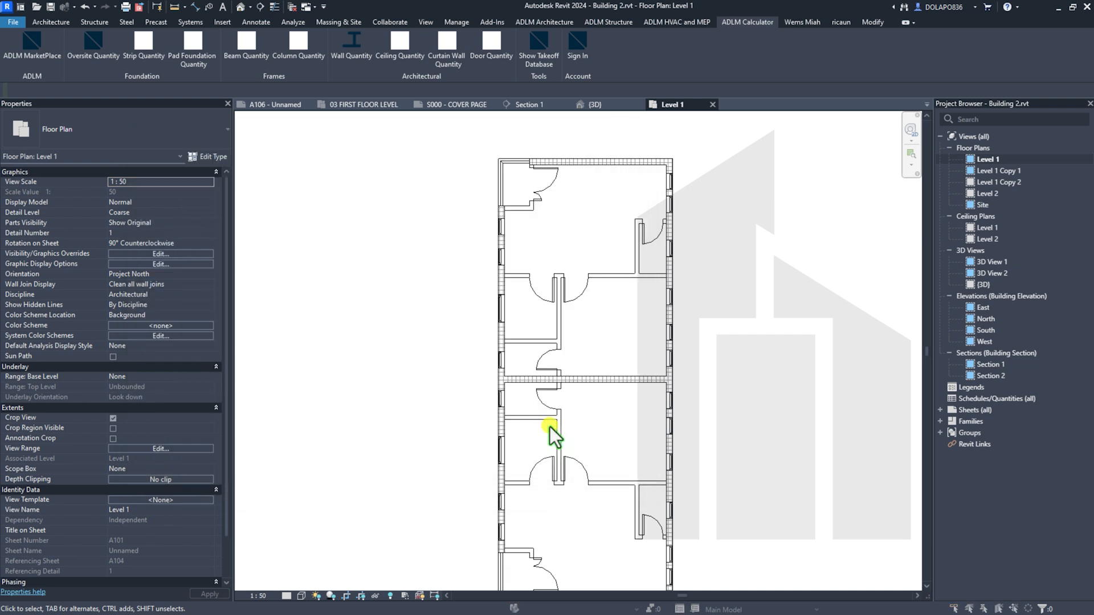
left_click(621, 323)
scroll(418, 127, "down", 1)
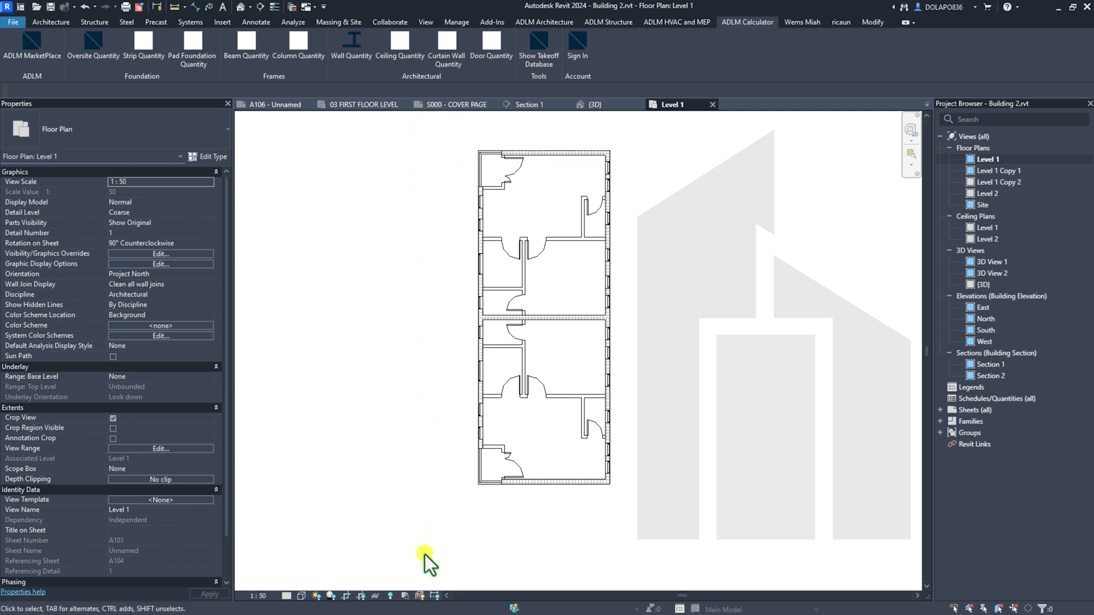
Switch to File Explorer and open the Youtube Test folder in Documents.
key("super")
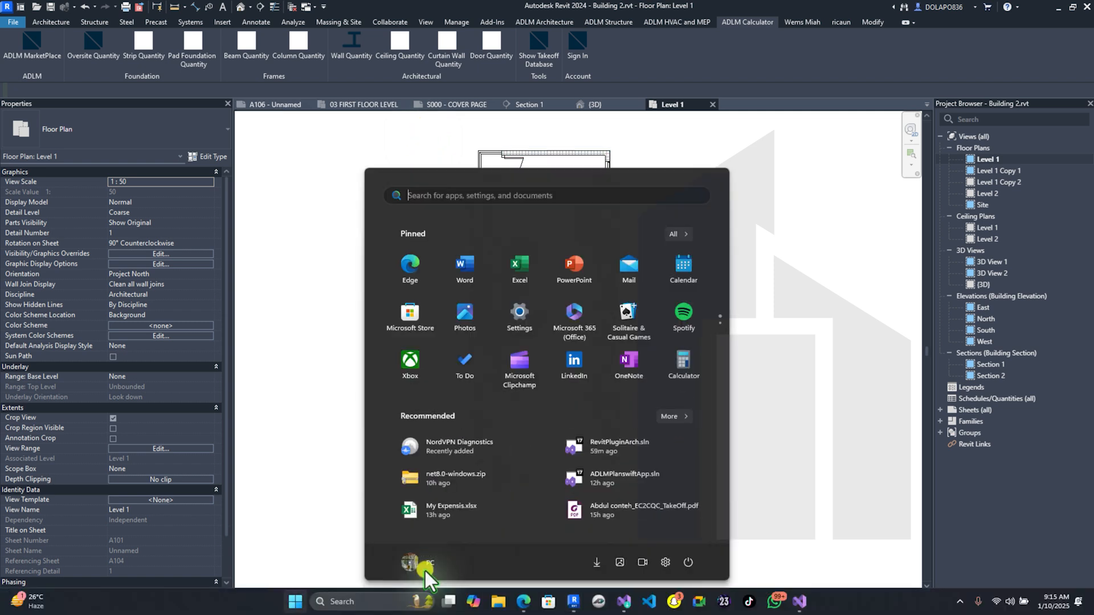
mouse_move(499, 605)
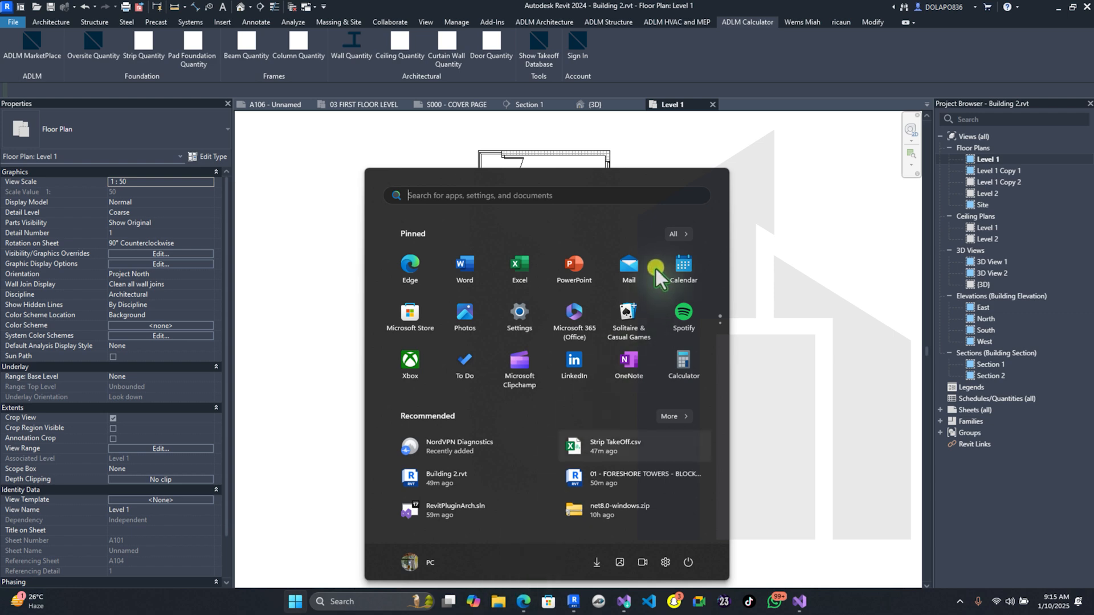
key("Escape")
key("super+e")
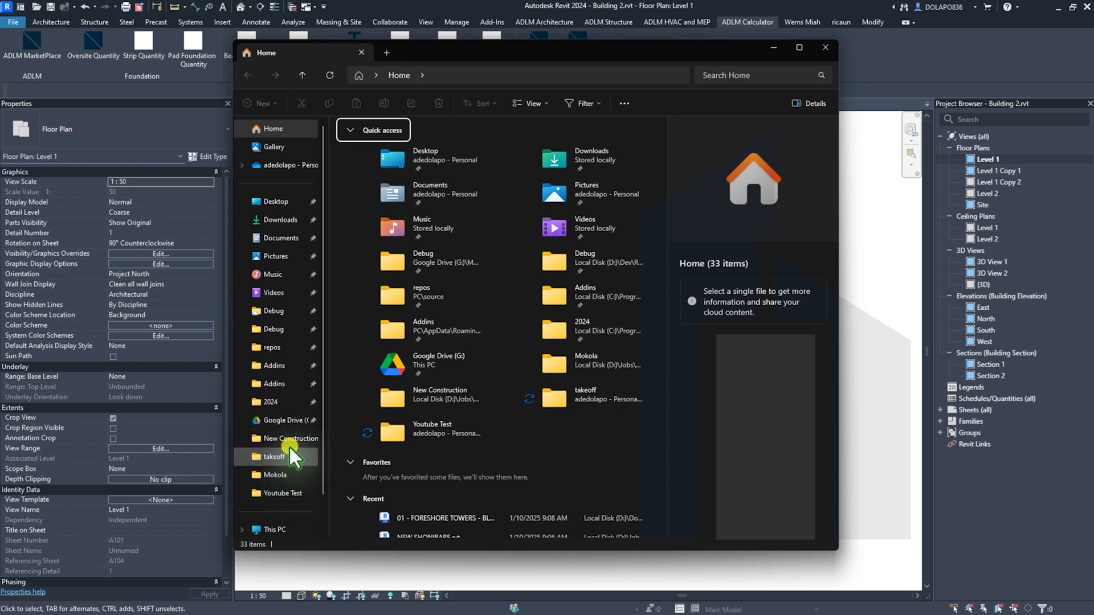
left_click(283, 235)
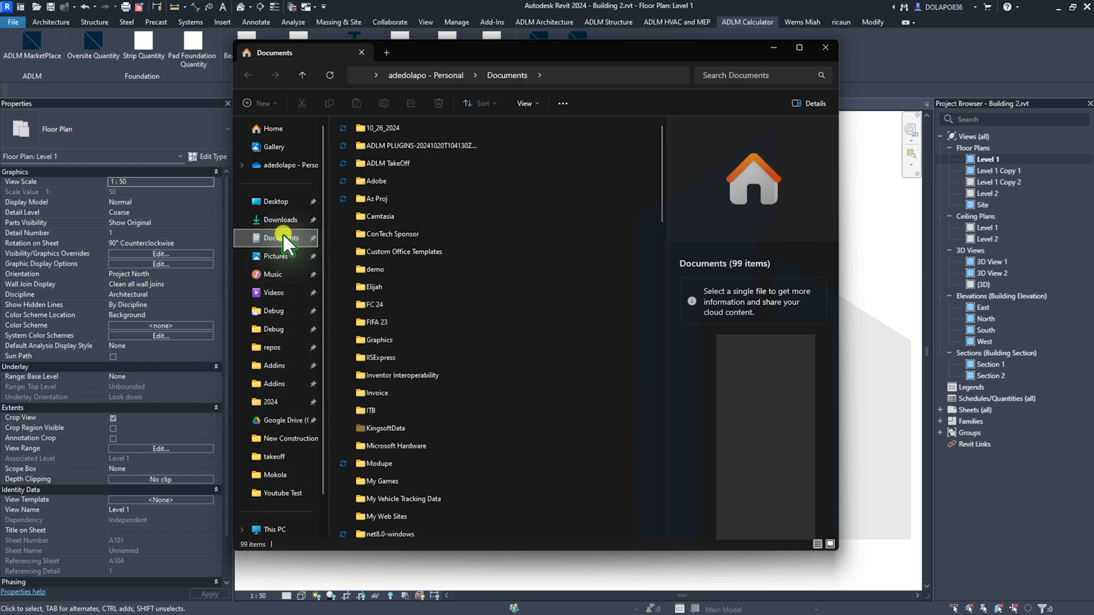
scroll(425, 194, "down", 9)
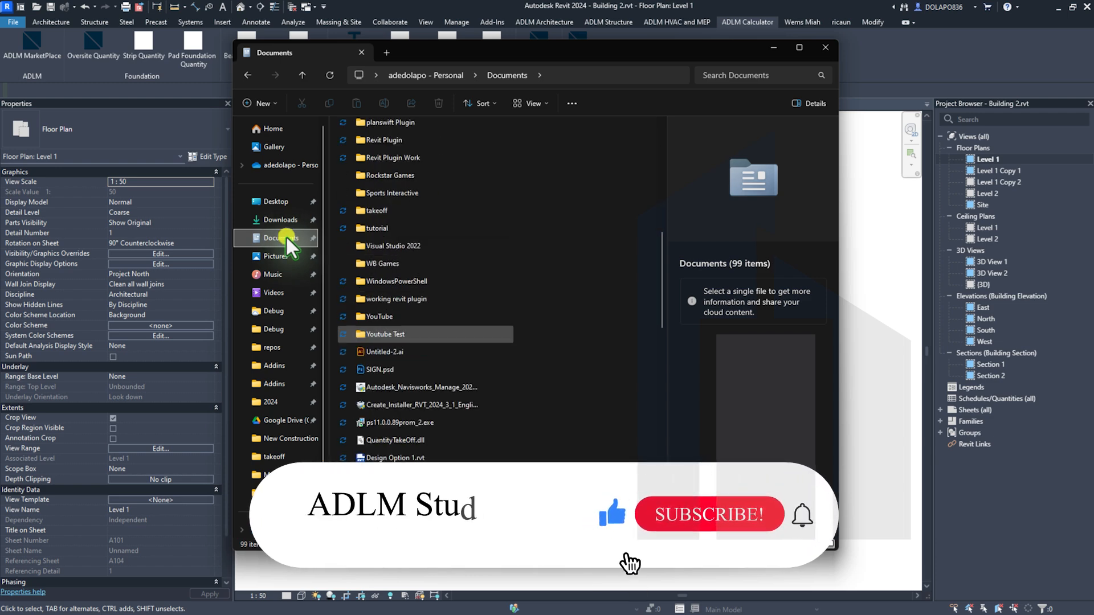
left_click(406, 334)
double_click(405, 334)
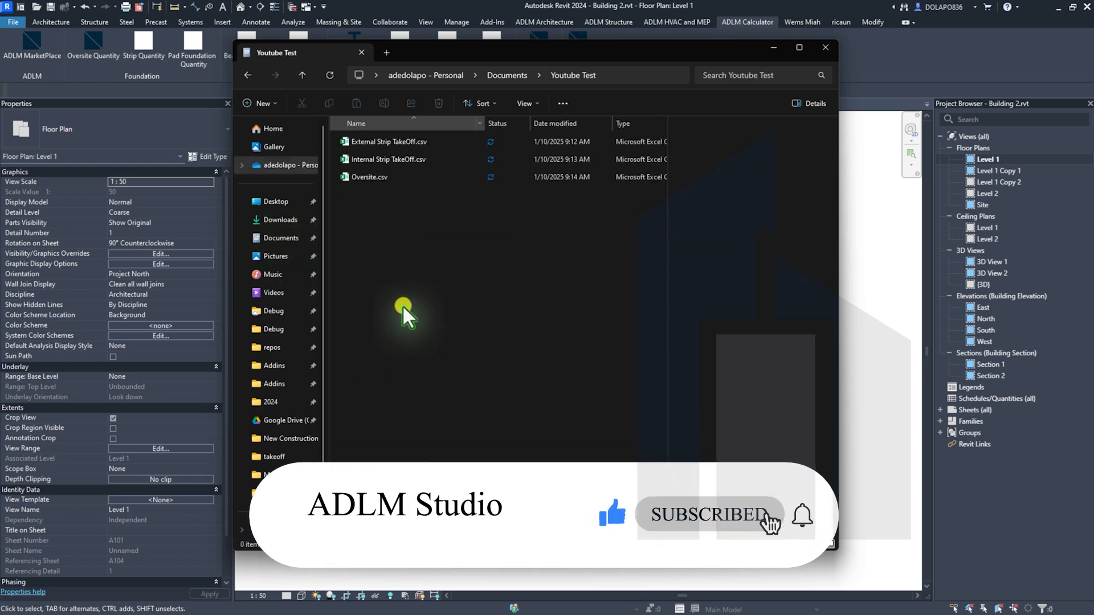
Open External Strip TakeOff.csv in Excel, maximize it and dismiss Document Recovery, keeping the recovered files for later viewing.
left_click(384, 143)
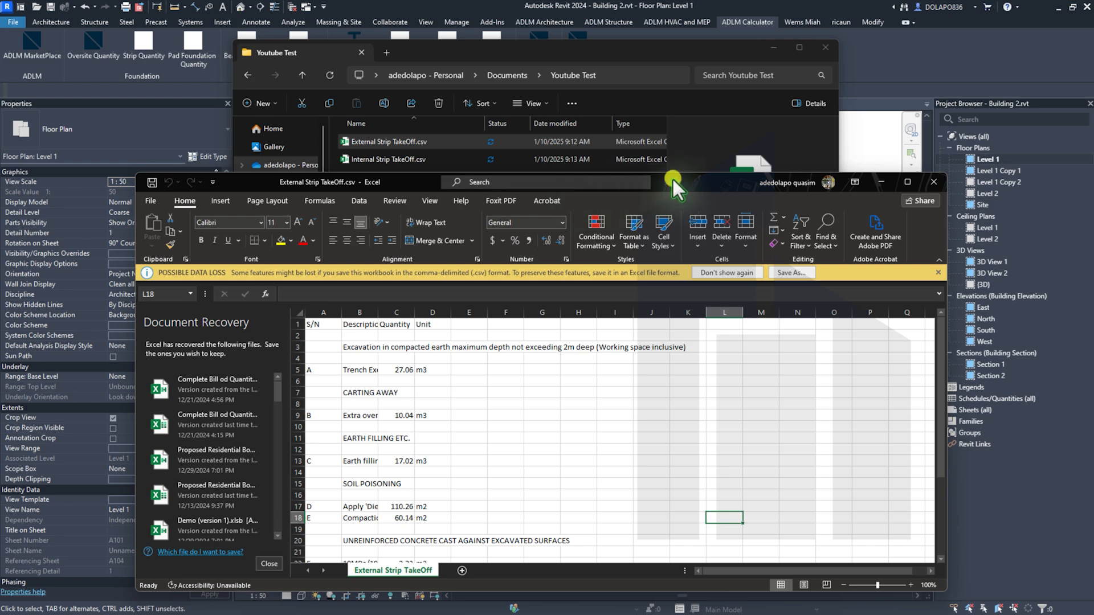
double_click(672, 176)
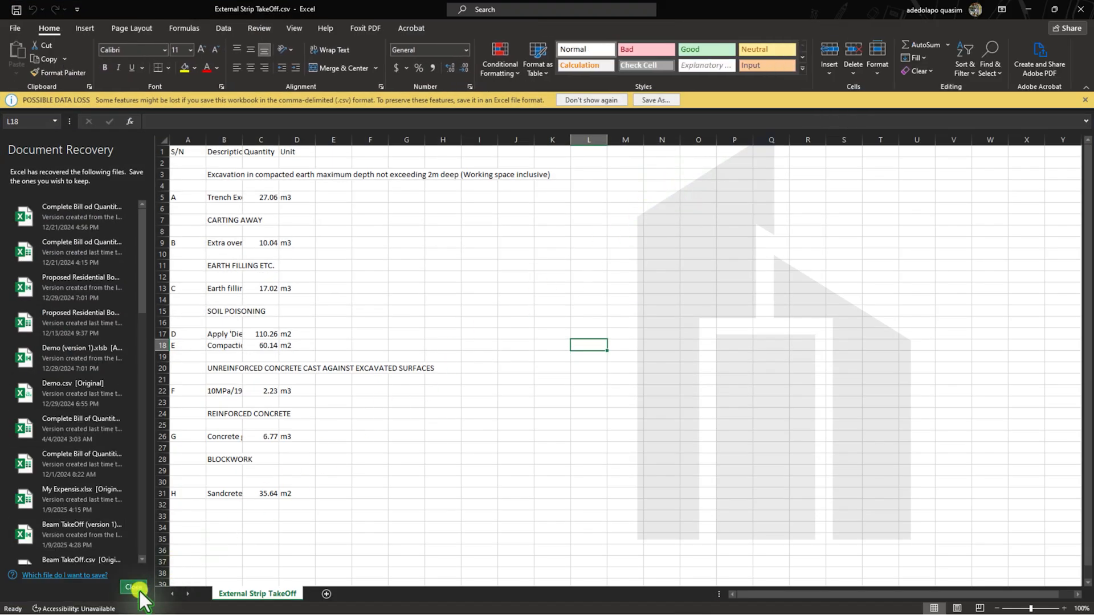
left_click(137, 589)
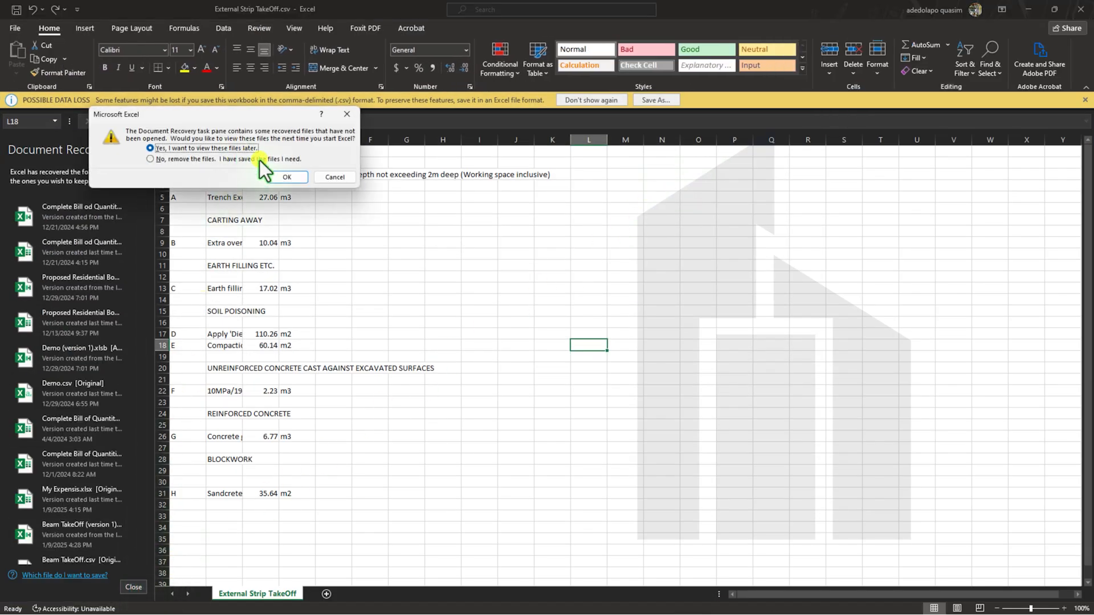
left_click(285, 177)
left_click(254, 219)
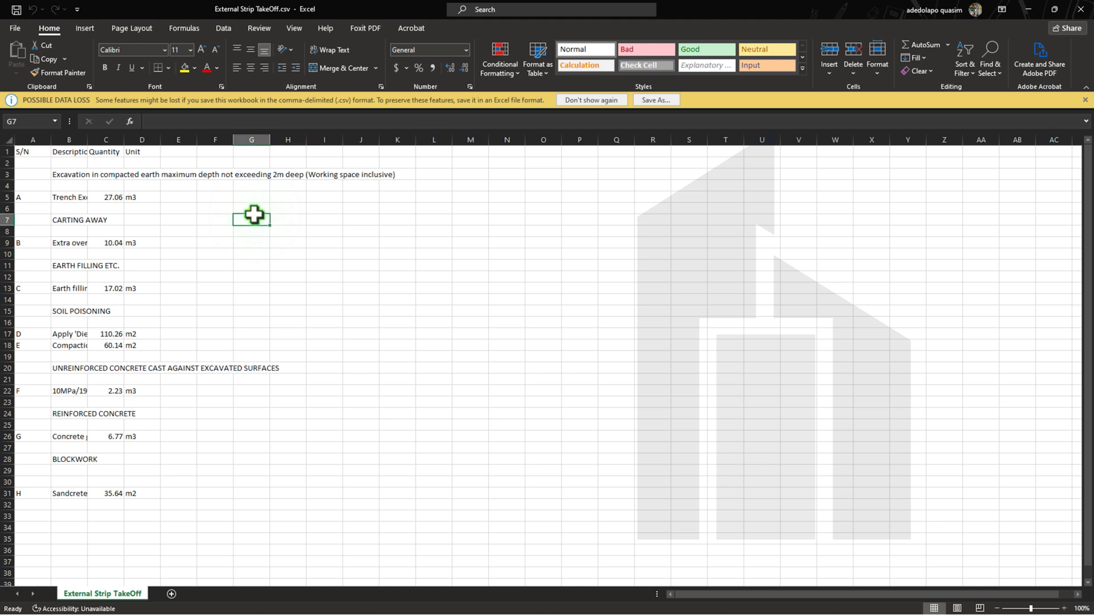
Fit the S/N column to its contents, widen the Description column and wrap its text.
double_click(51, 139)
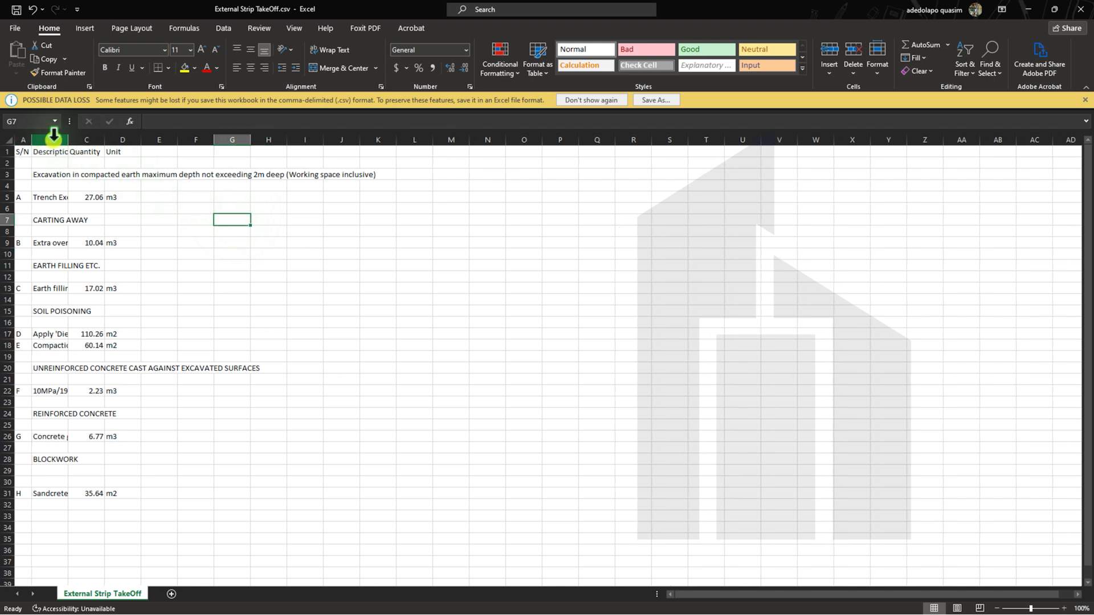
left_click_drag(68, 139, 123, 139)
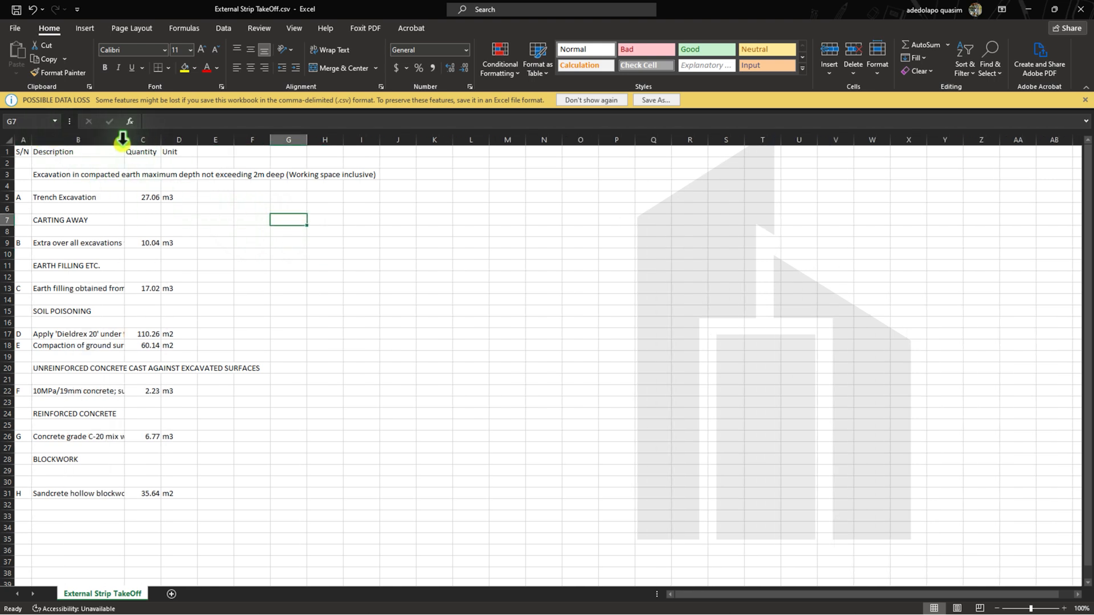
left_click(114, 139)
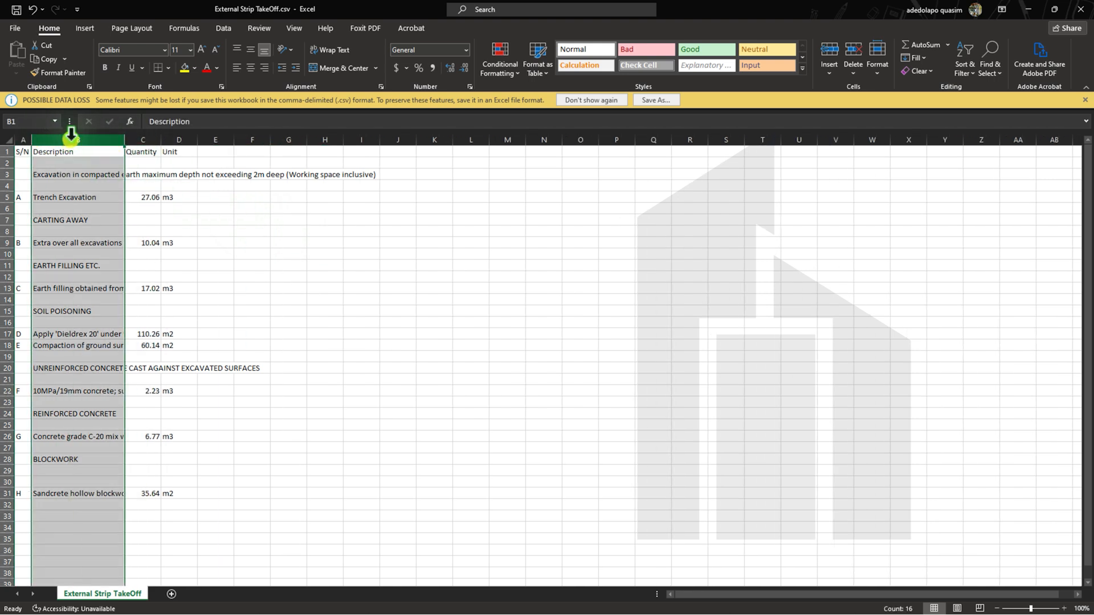
left_click(334, 49)
left_click_drag(197, 141, 196, 139)
left_click(149, 231)
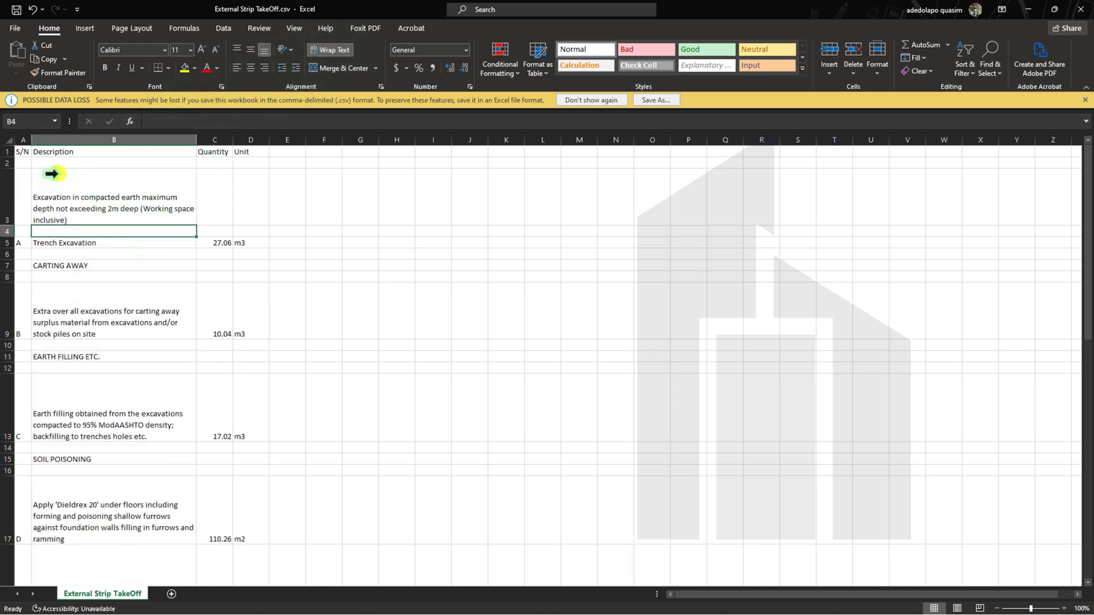
Auto-fit the height of all rows in the sheet to the wrapped descriptions.
left_click(8, 139)
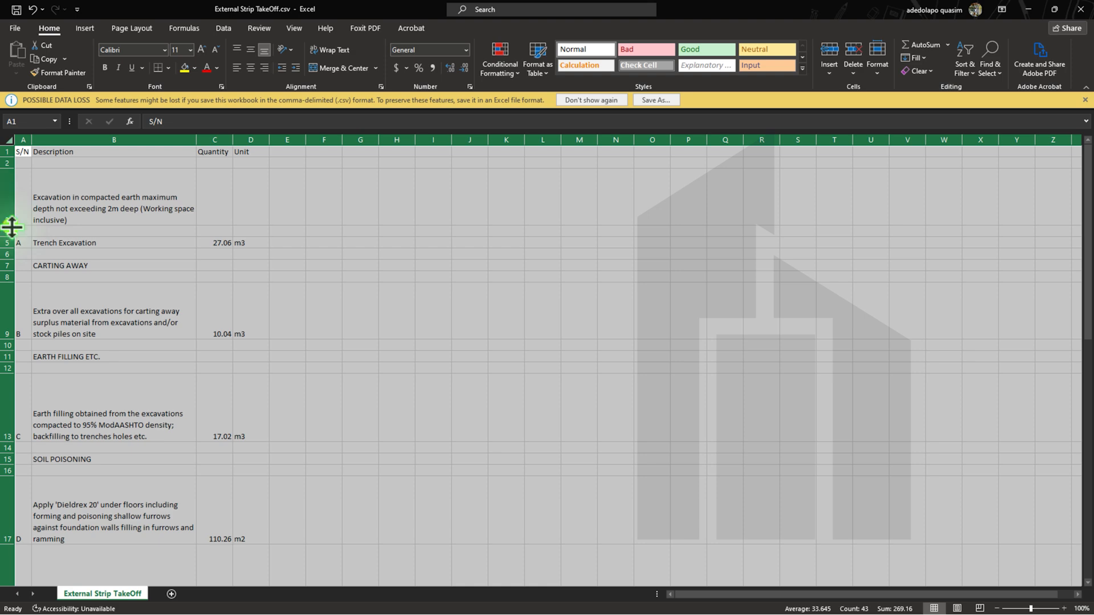
double_click(11, 227)
left_click(101, 220)
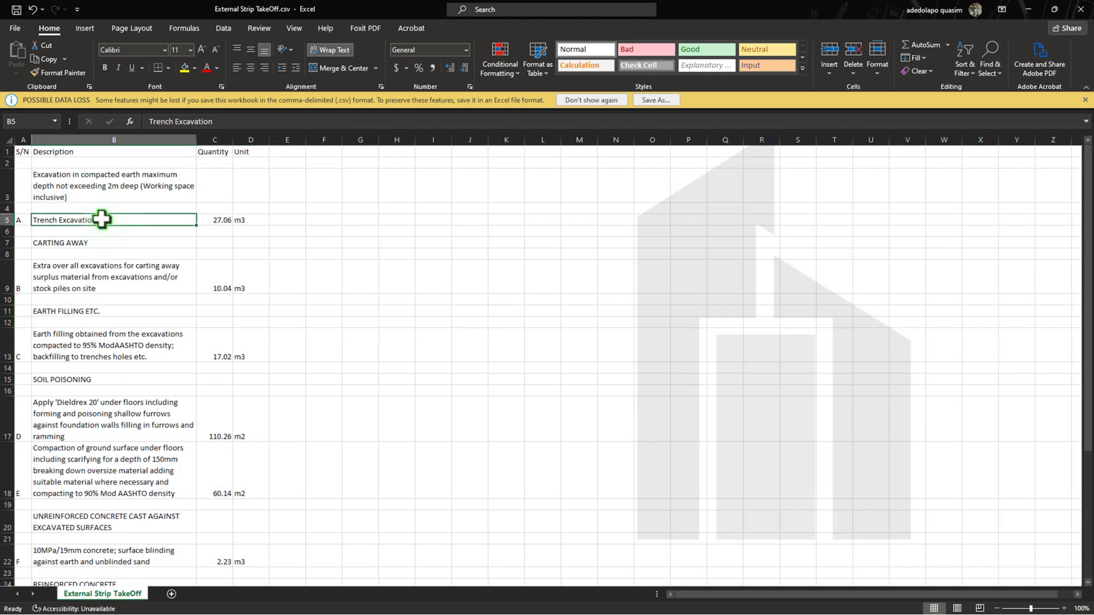
left_click(285, 224)
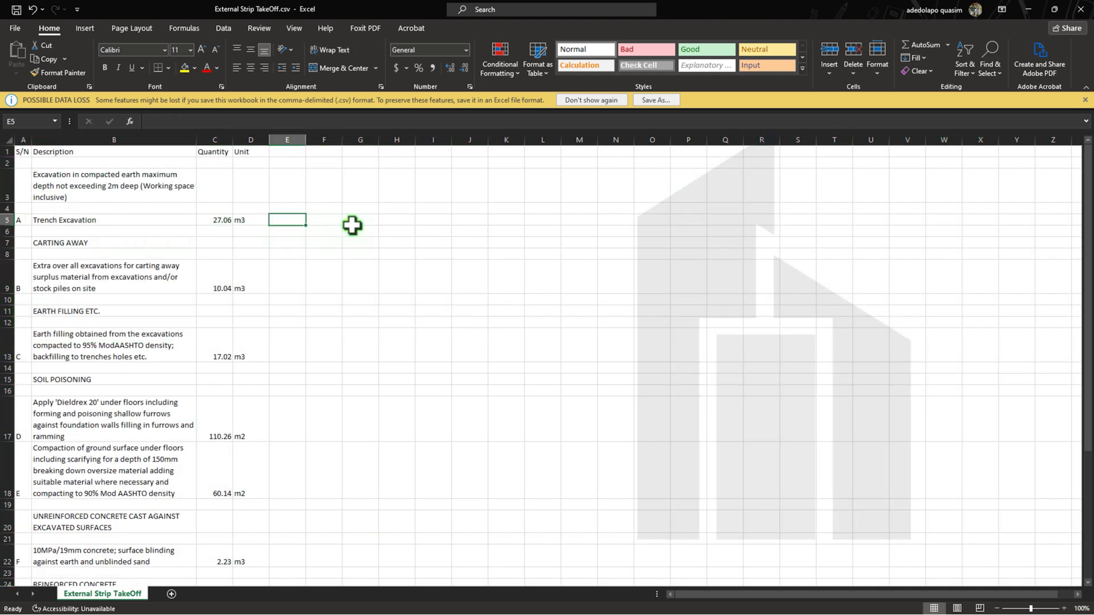
left_click(352, 225)
Examine the takeoff items in External Strip TakeOff.csv down to the blockwork, and close the workbook without saving.
scroll(270, 248, "down", 3)
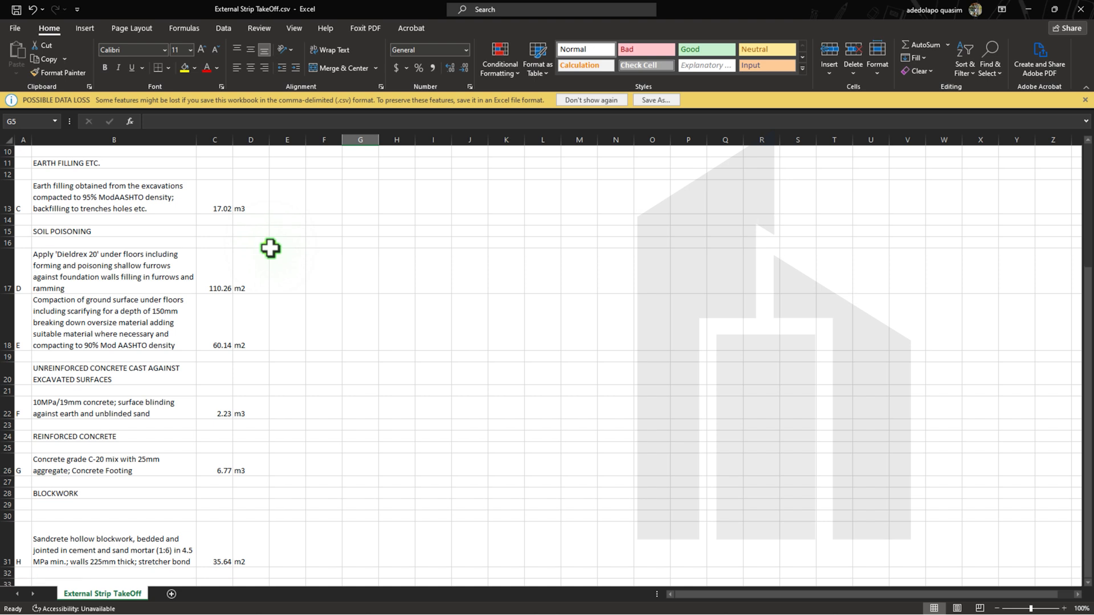
scroll(270, 248, "down", 2)
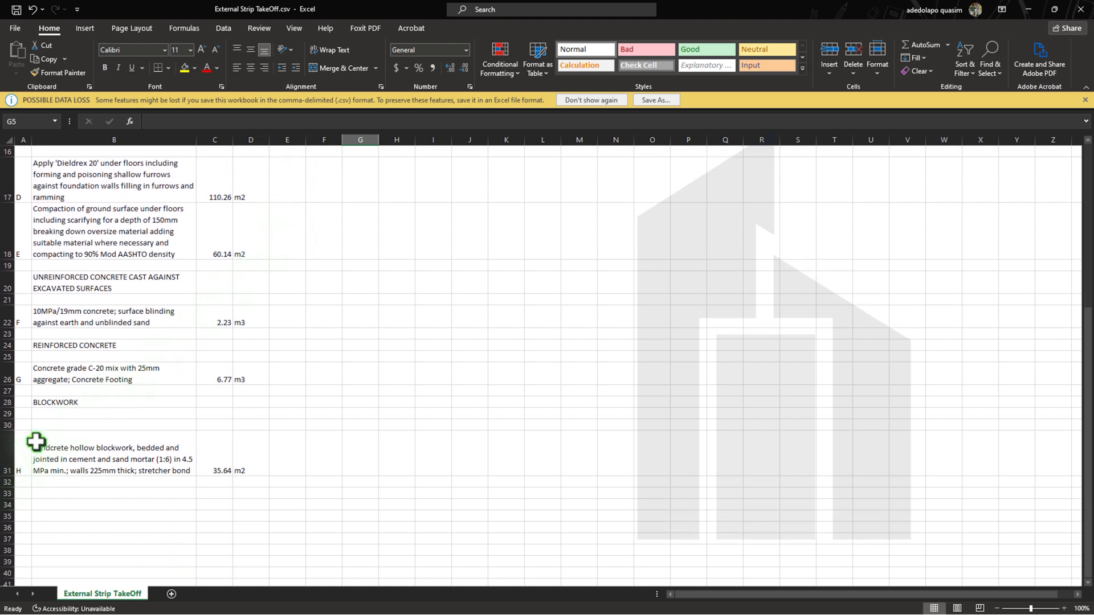
left_click(117, 318)
left_click(117, 374)
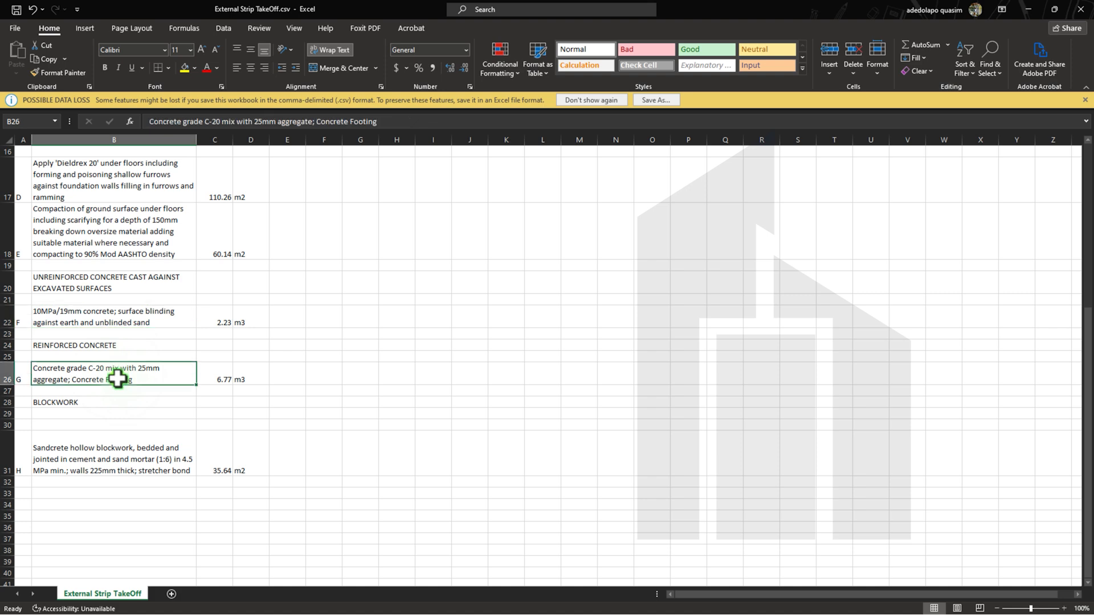
scroll(222, 265, "up", 4)
scroll(223, 264, "up", 1)
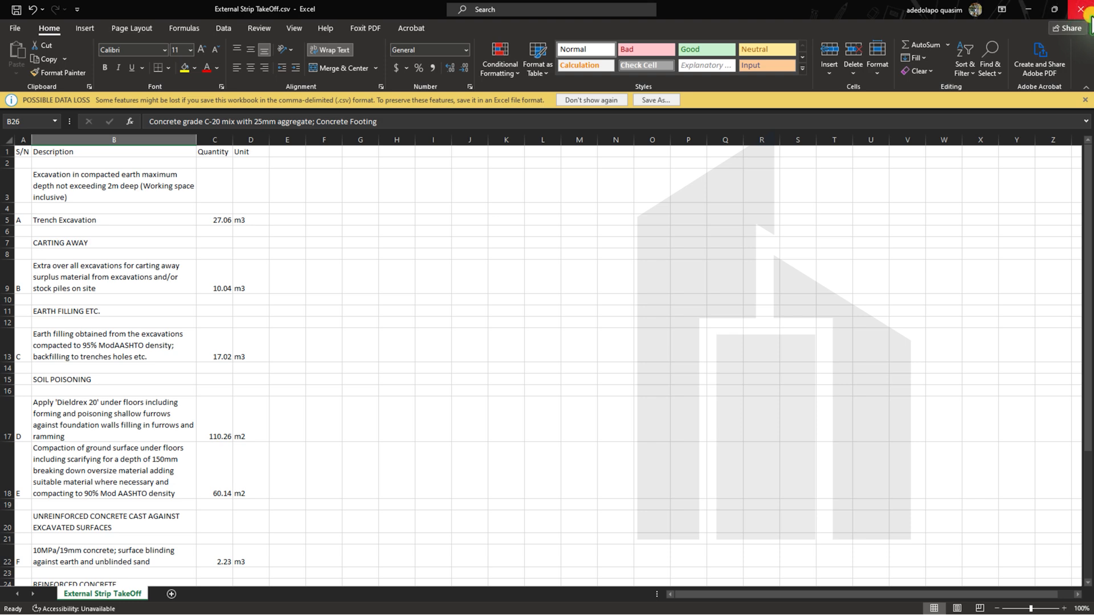
left_click(1082, 10)
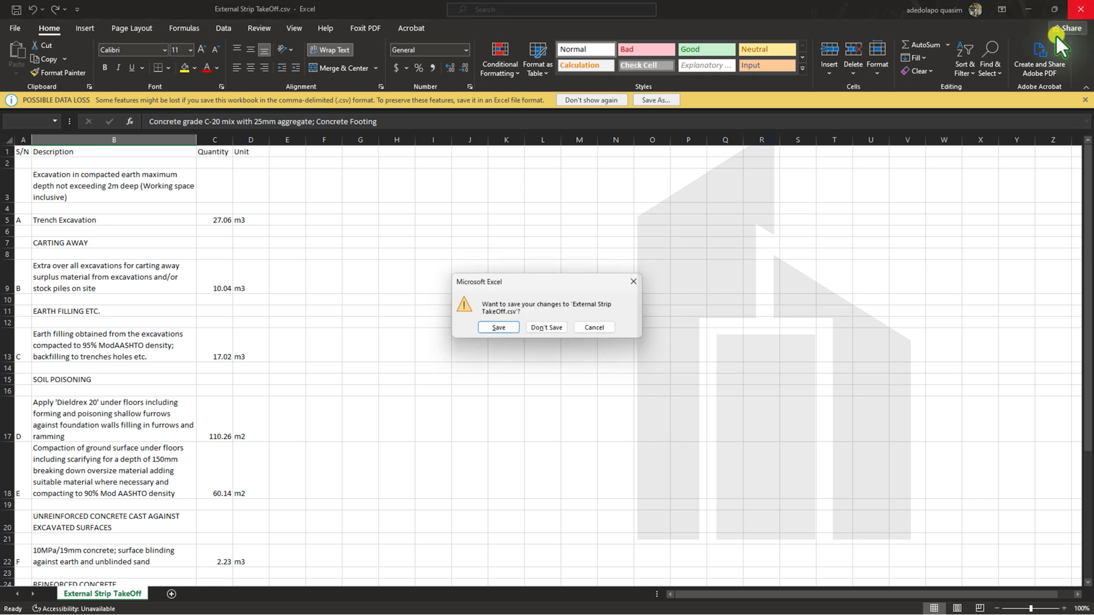
left_click(542, 328)
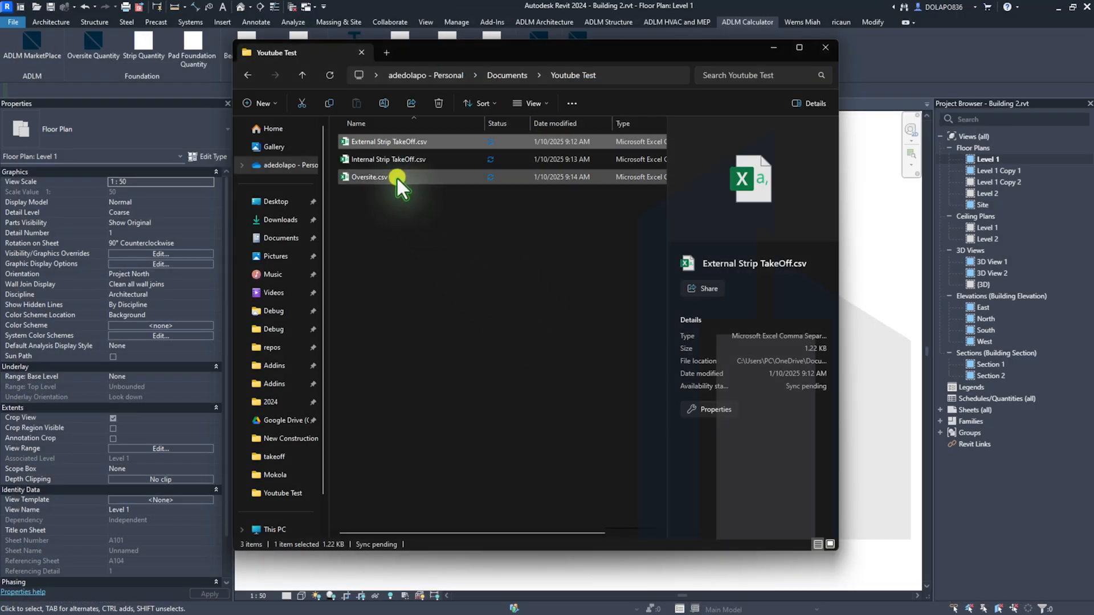
Open Oversite.csv from the Youtube Test folder in Excel, widen the Description column and wrap its text.
left_click(397, 178)
double_click(397, 178)
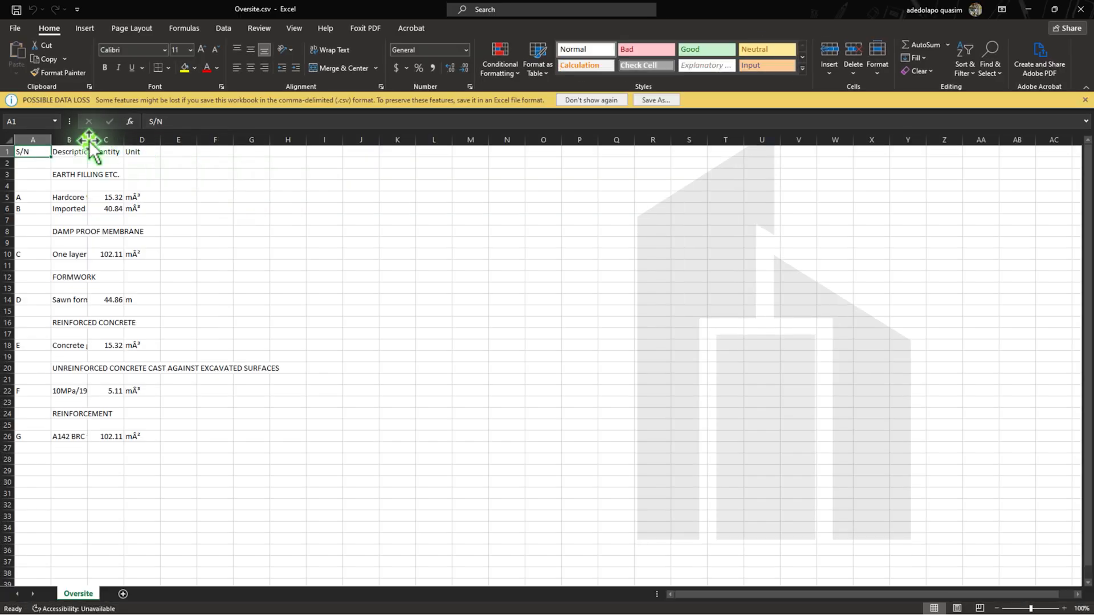
left_click_drag(87, 141, 148, 141)
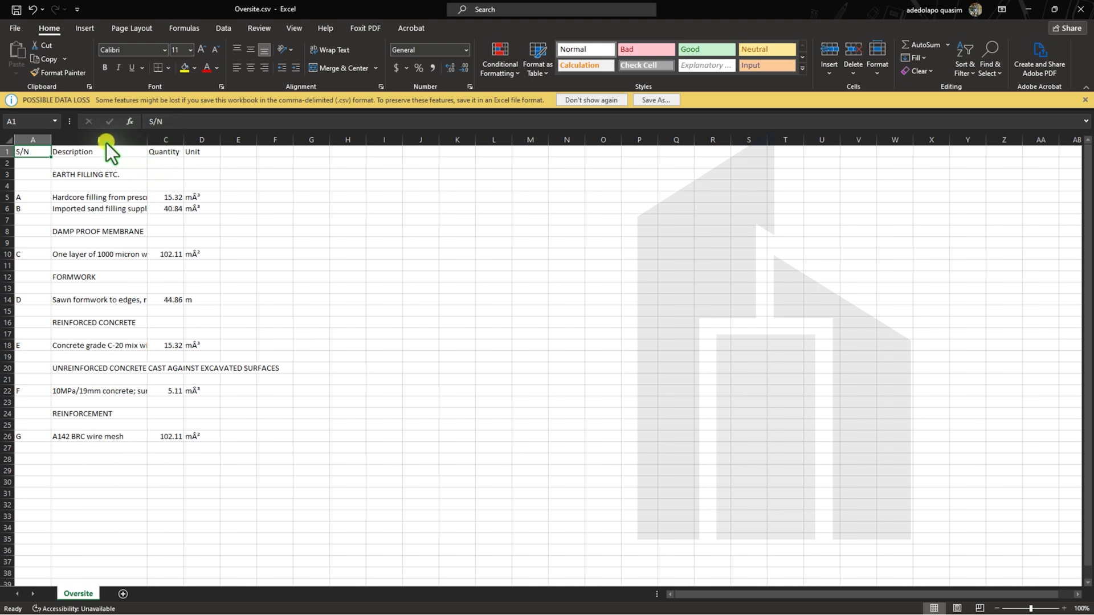
left_click(105, 143)
left_click(336, 50)
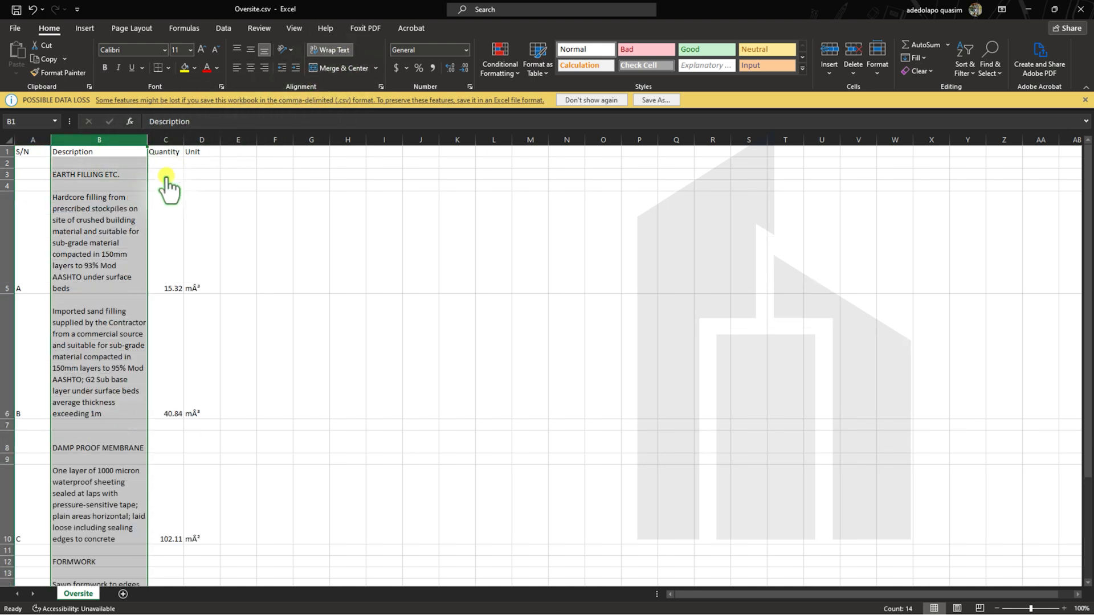
left_click(165, 174)
left_click_drag(192, 143, 192, 146)
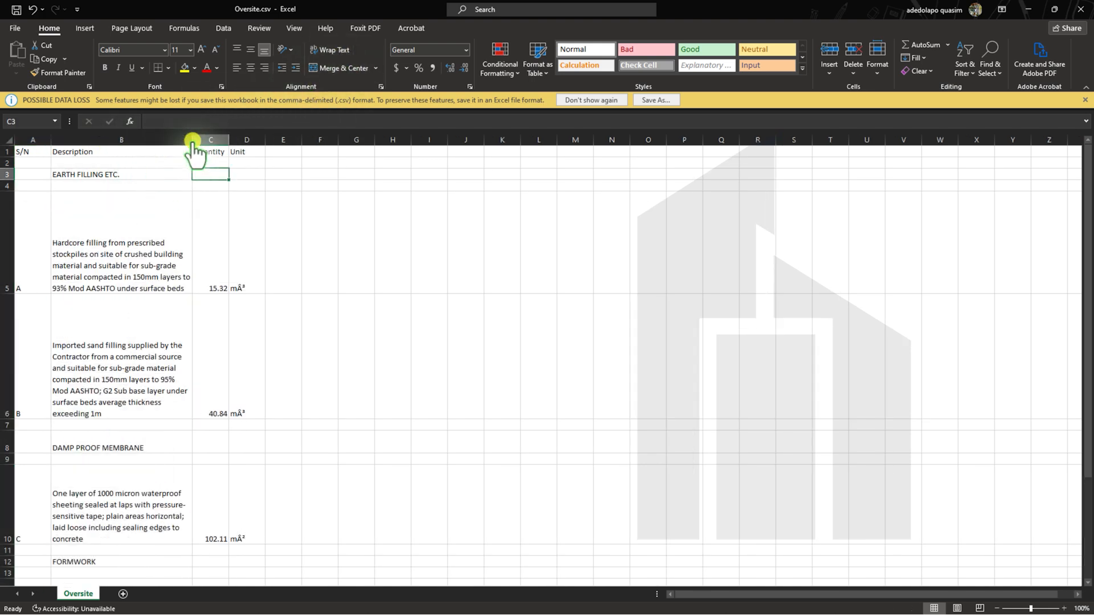
Auto-fit the height of all rows in the Oversite sheet and review its items down to the reinforcement section.
left_click(9, 140)
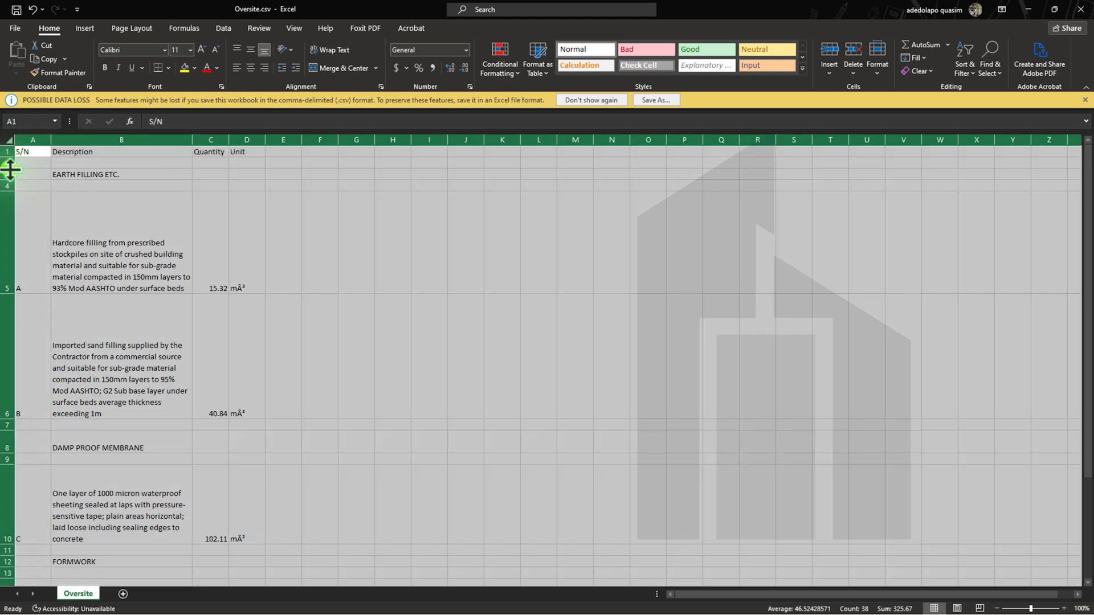
double_click(10, 169)
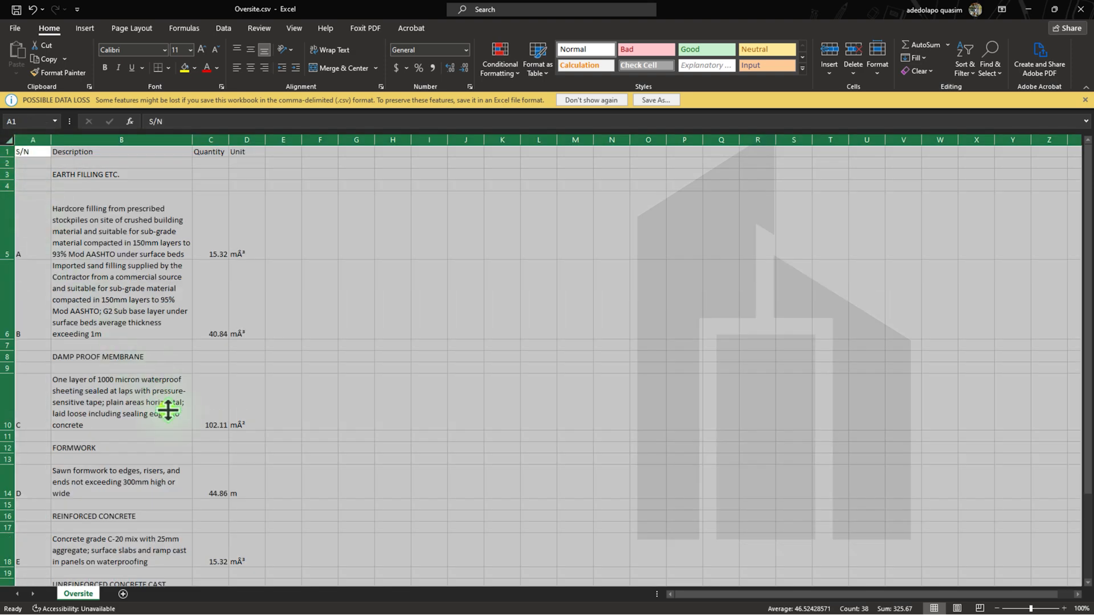
scroll(168, 410, "down", 4)
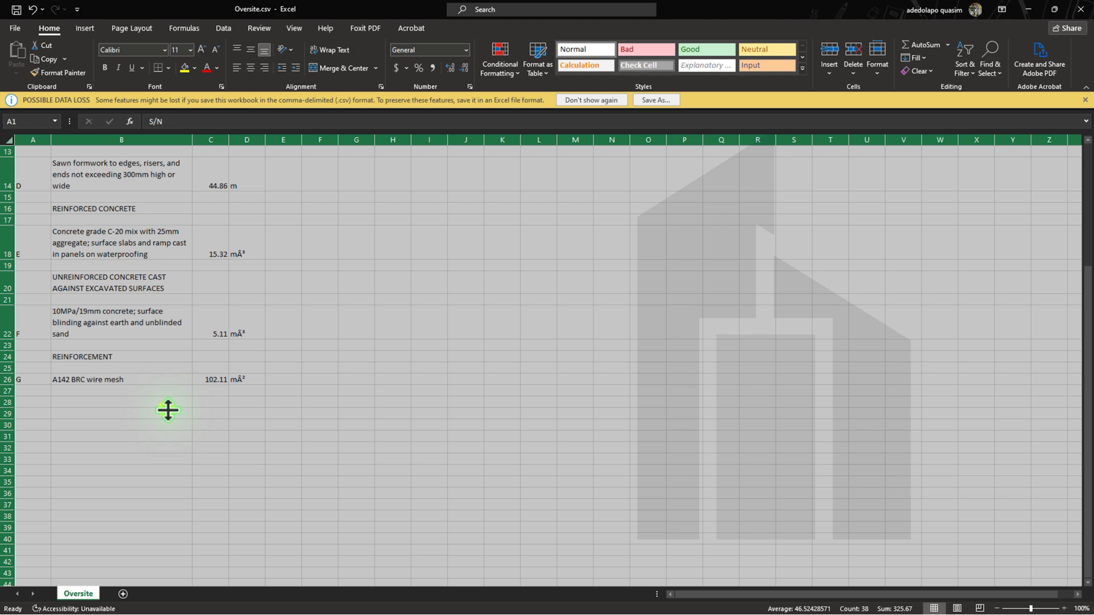
Minimize Excel, return to Revit and open the takeoff database to review the stored Take-Off Items down to the Level 1 masonry.
left_click(1029, 9)
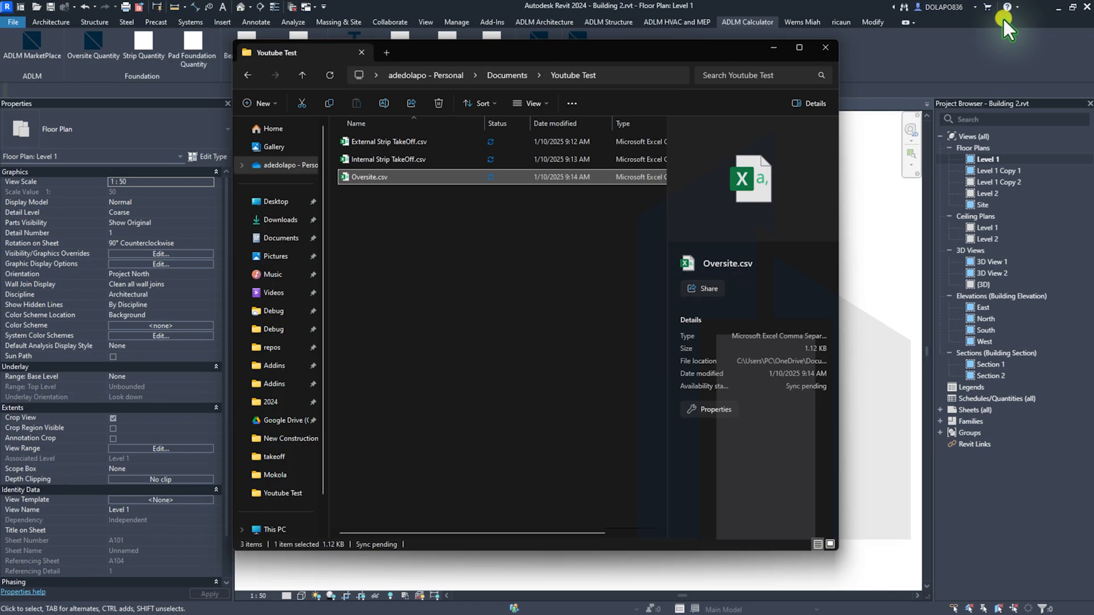
left_click(857, 177)
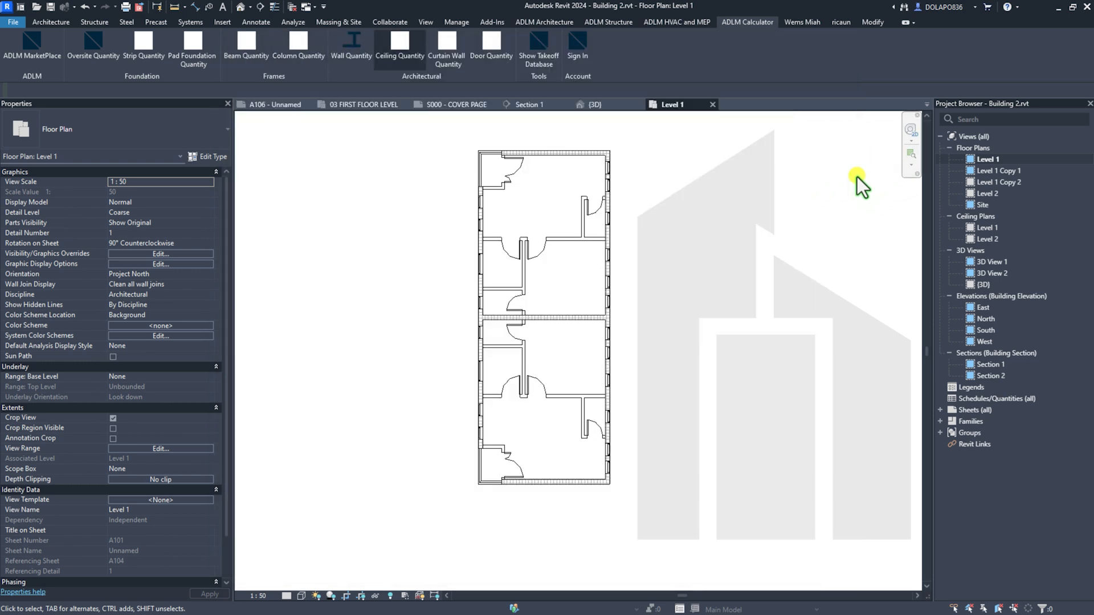
left_click(530, 60)
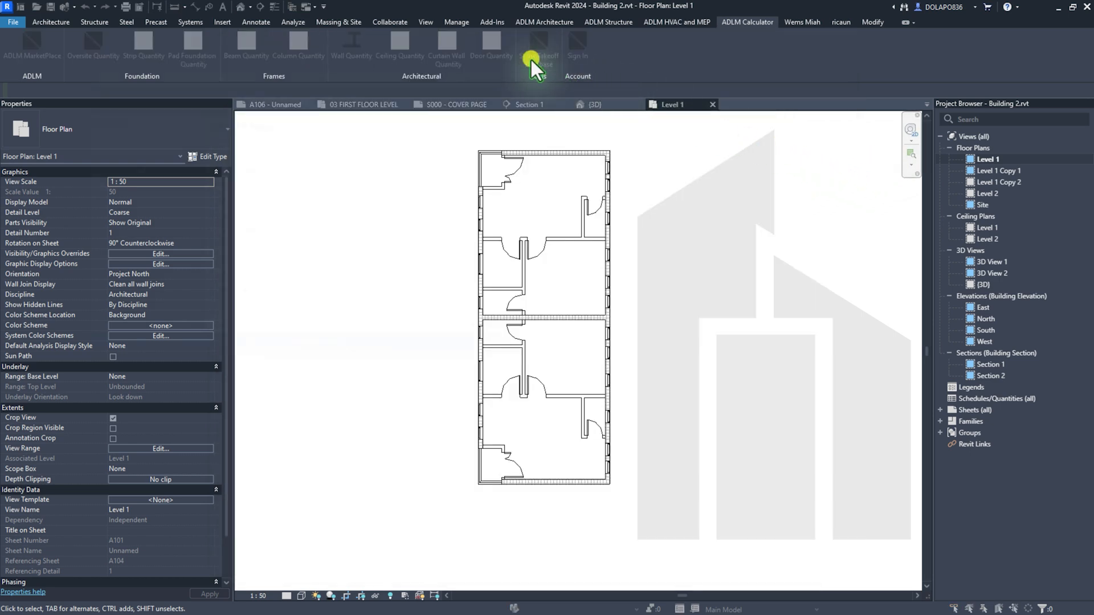
scroll(261, 151, "down", 2)
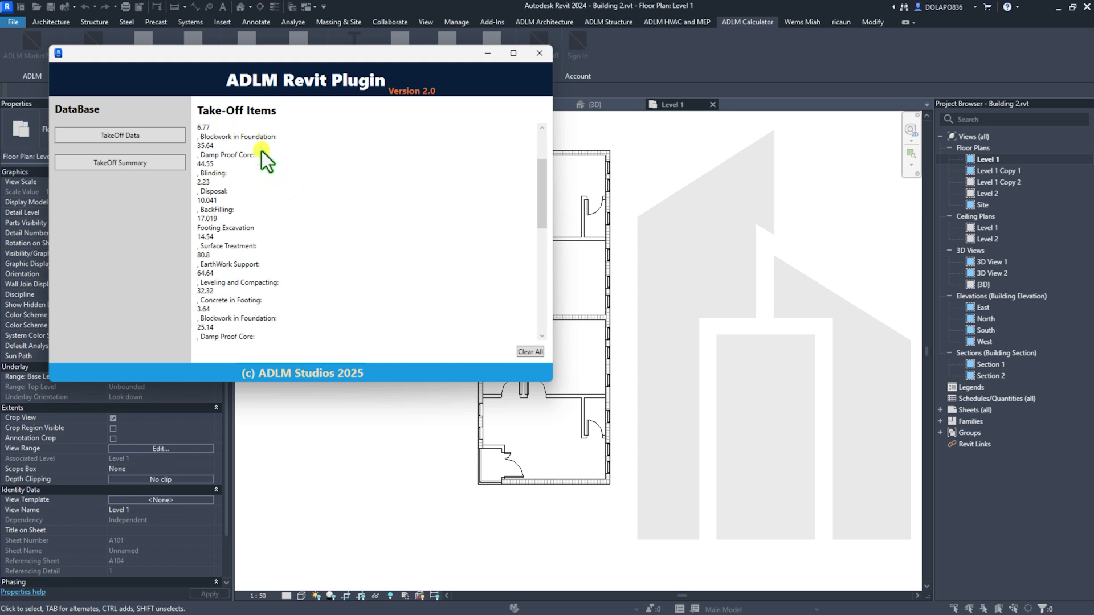
scroll(261, 151, "up", 3)
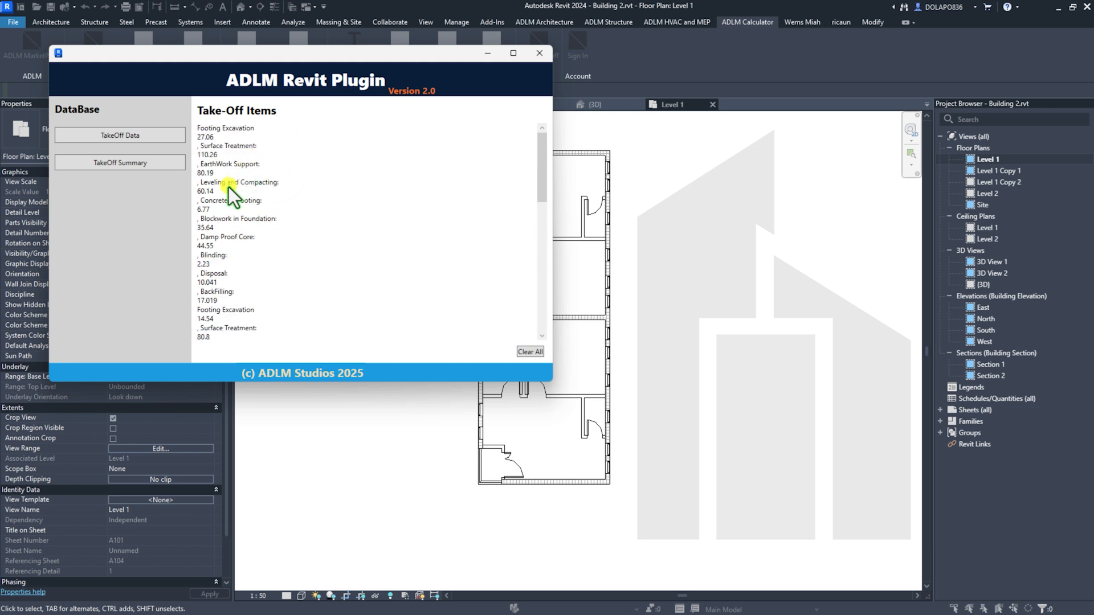
scroll(228, 187, "down", 6)
scroll(228, 187, "down", 8)
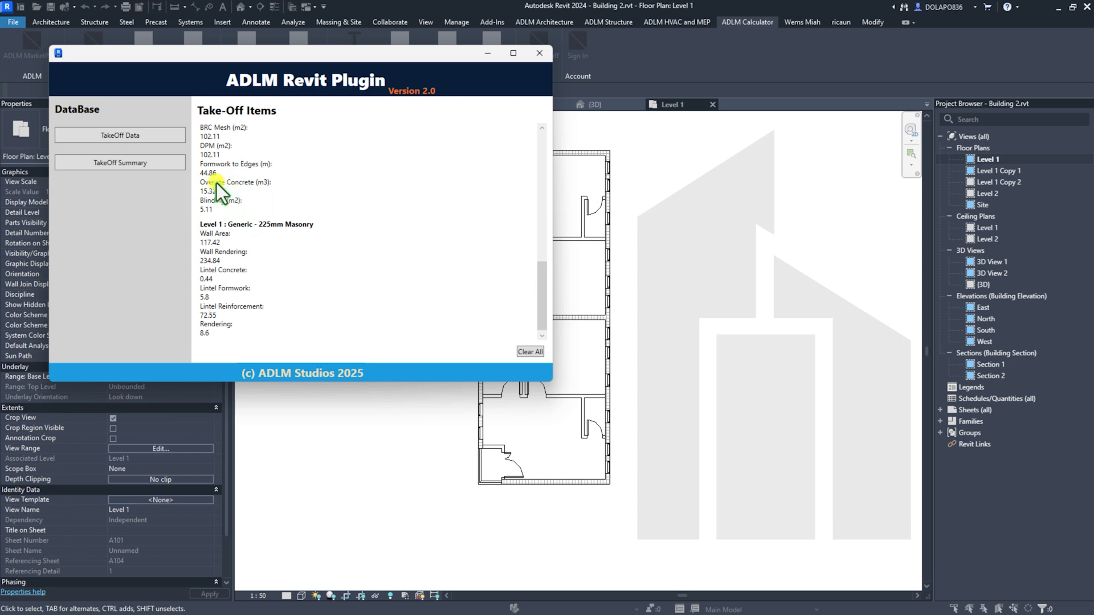
scroll(199, 176, "up", 1)
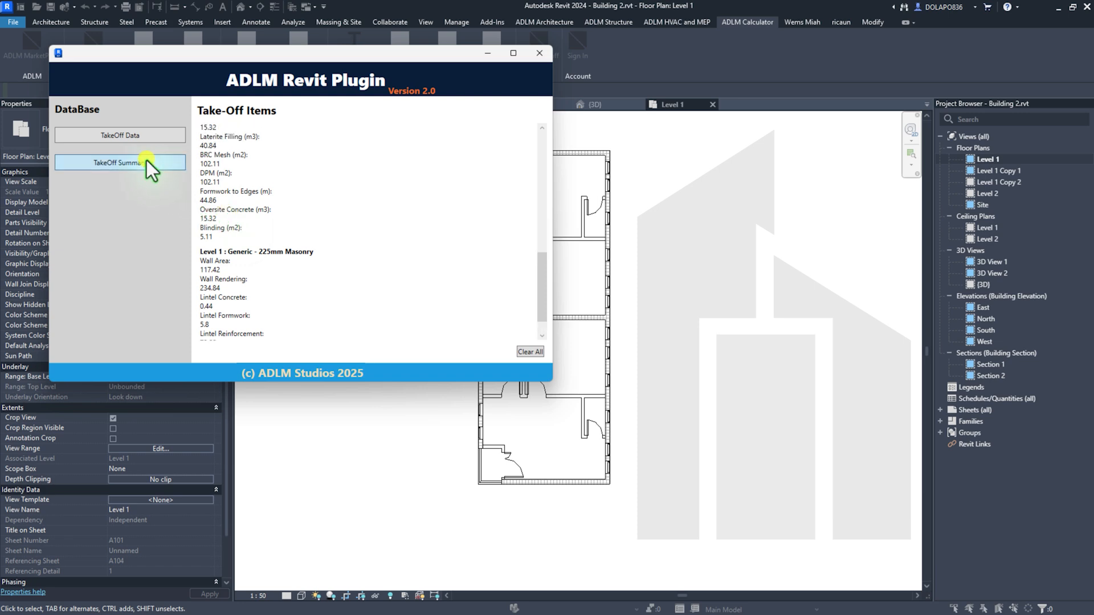
Show the Take-Off Summary and read the blockwork, strip foundation and oversite slab totals.
left_click(146, 162)
scroll(308, 170, "down", 3)
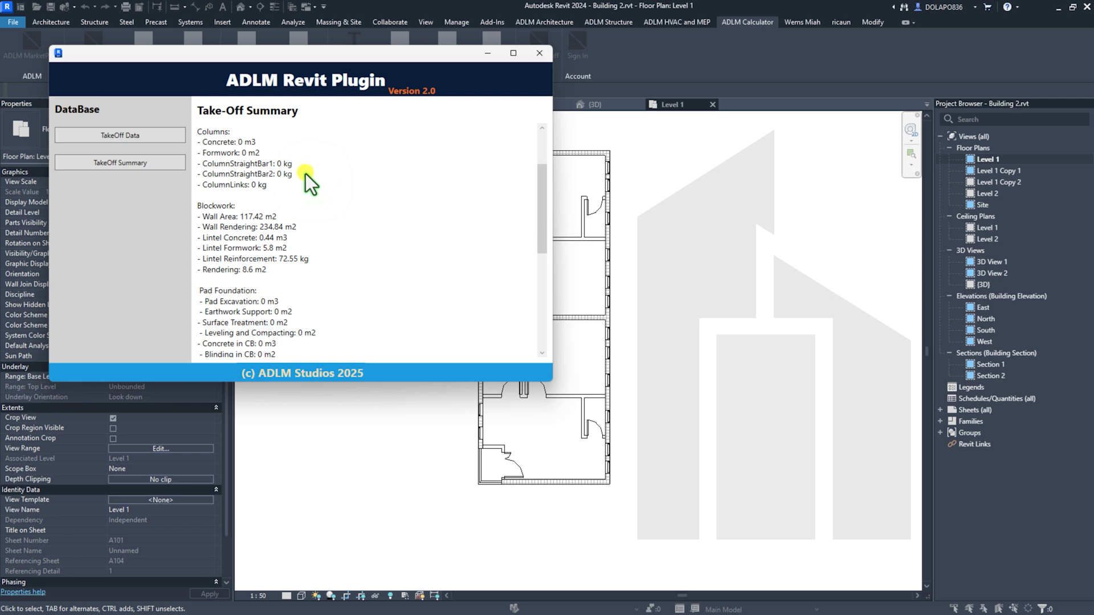
scroll(260, 252, "down", 7)
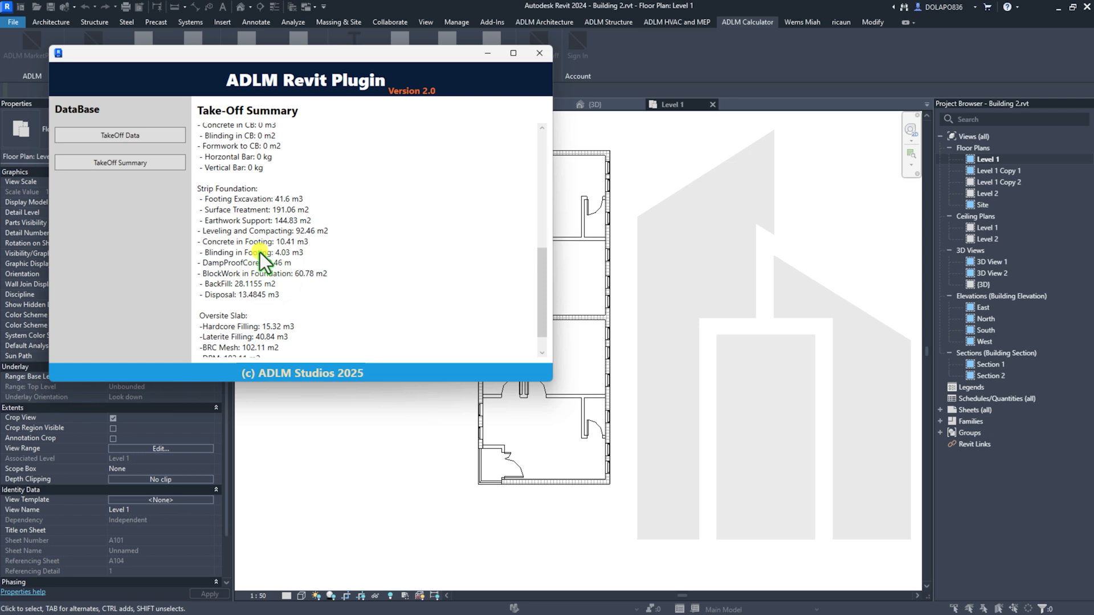
scroll(290, 288, "down", 1)
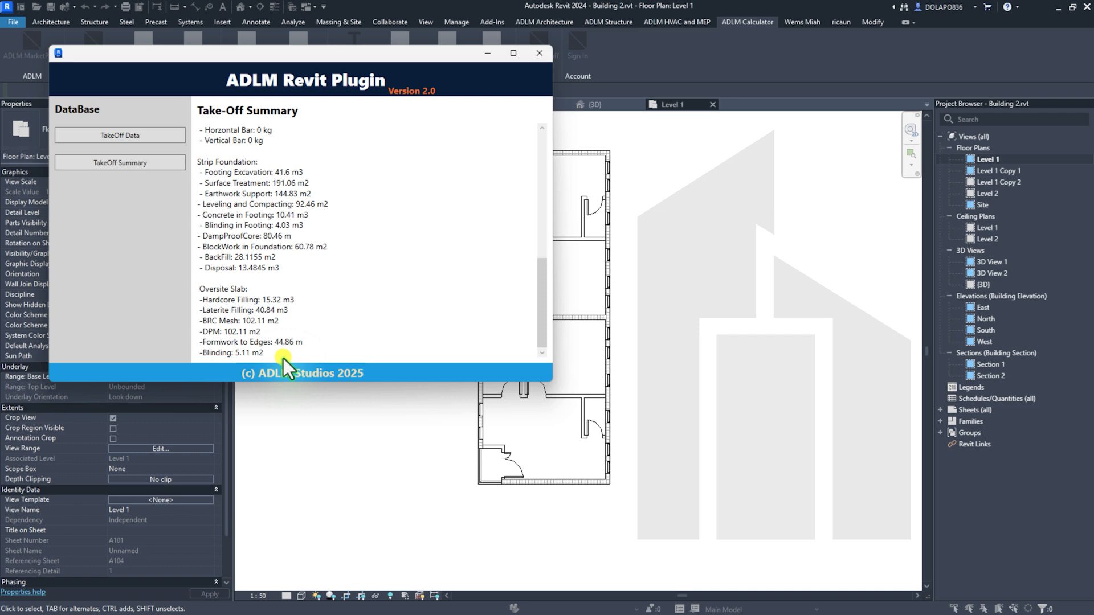
Return to the detailed takeoff data and compare the individual quantities of the two footing excavation entries.
left_click(132, 135)
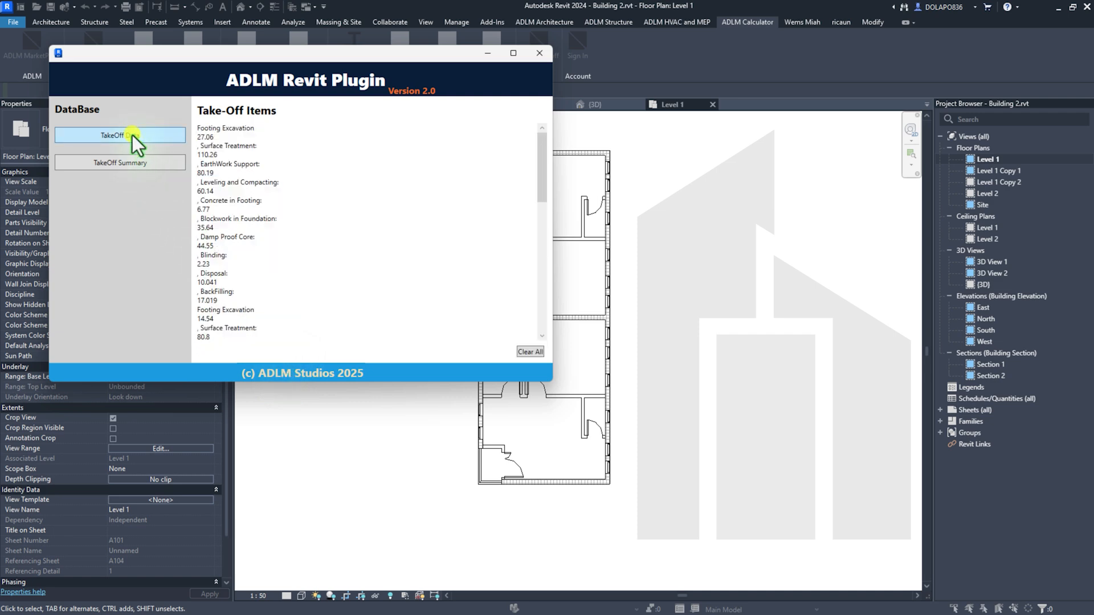
scroll(220, 176, "down", 12)
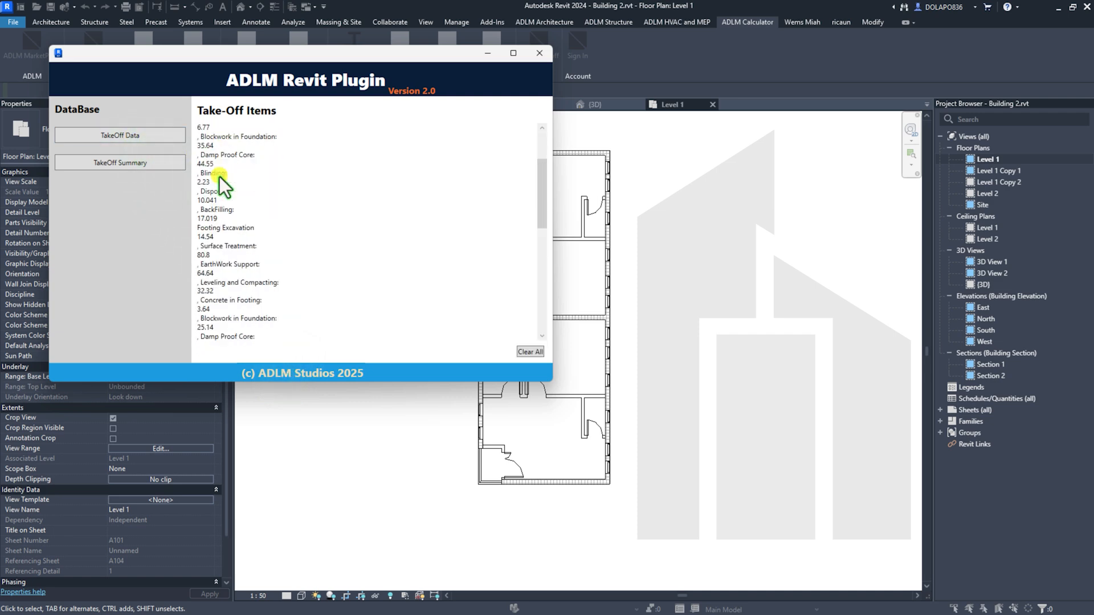
scroll(220, 176, "down", 3)
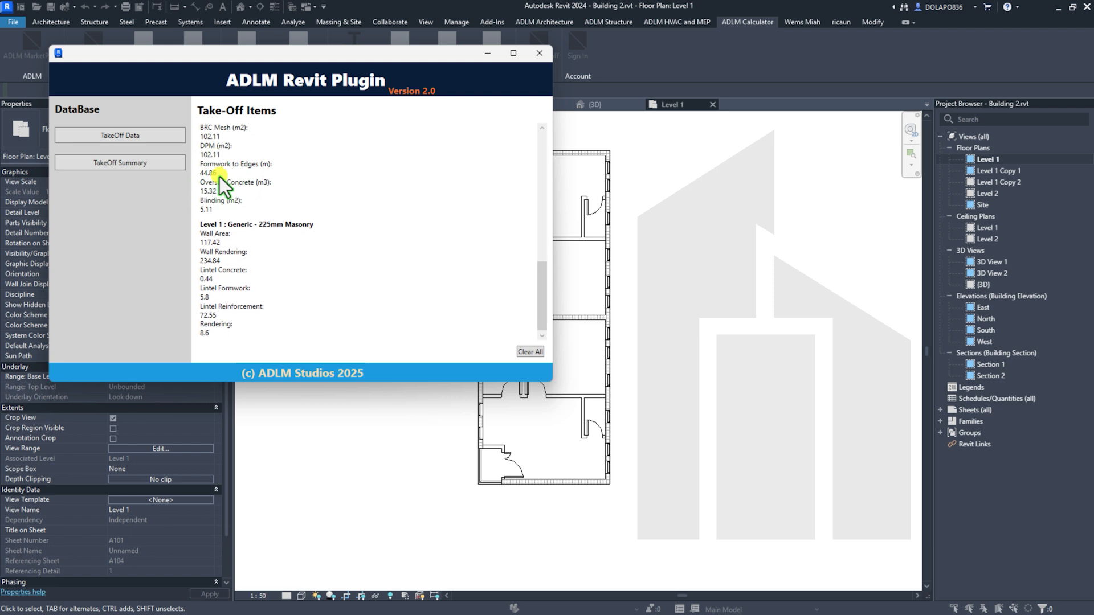
scroll(245, 190, "up", 5)
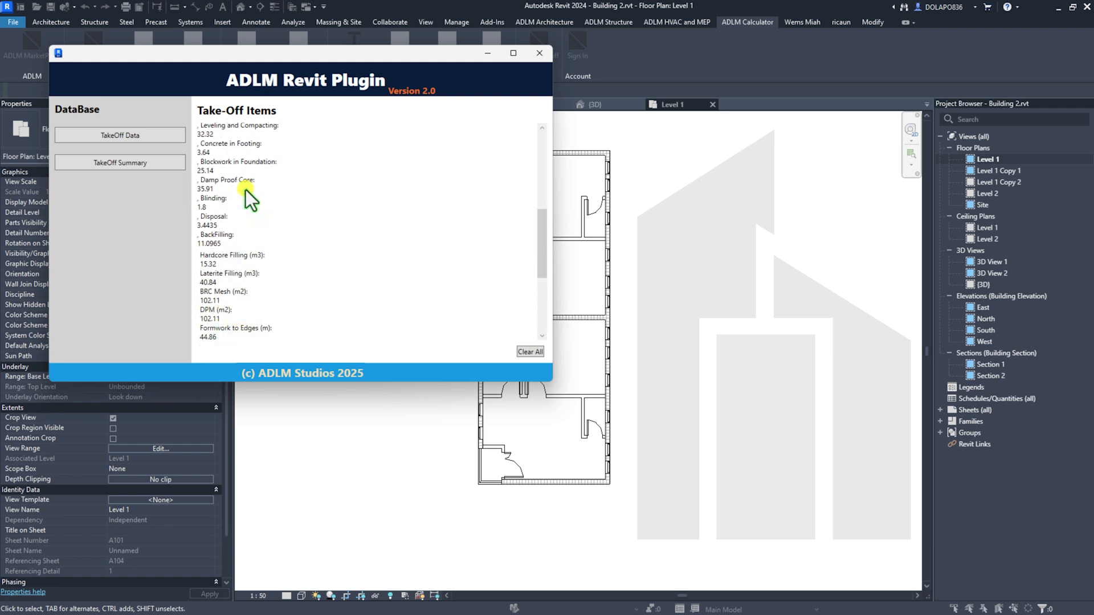
scroll(245, 190, "up", 2)
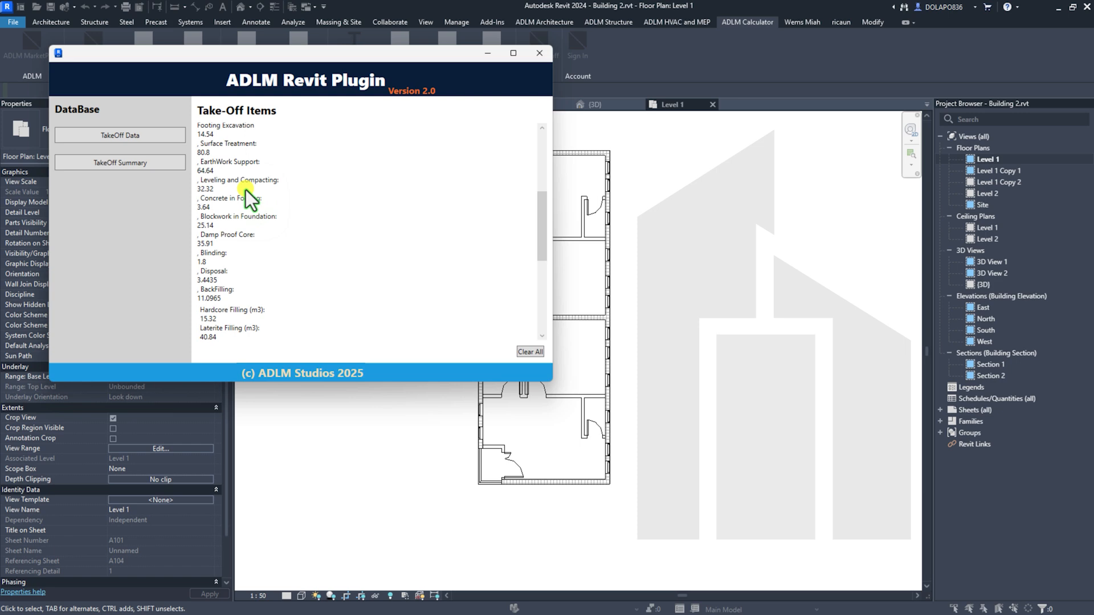
scroll(245, 190, "up", 3)
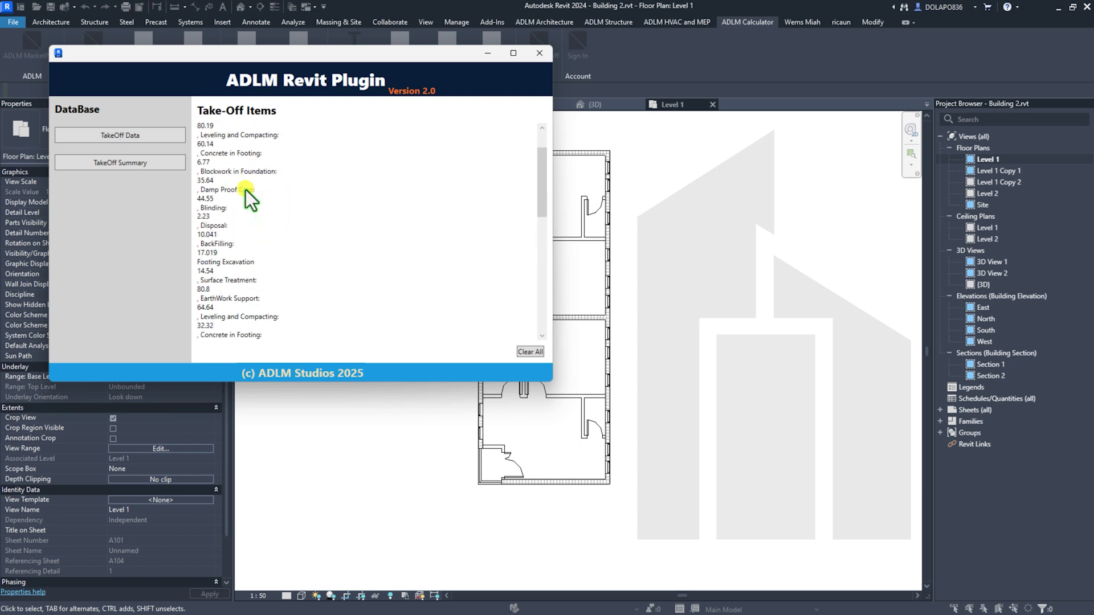
scroll(245, 190, "down", 1)
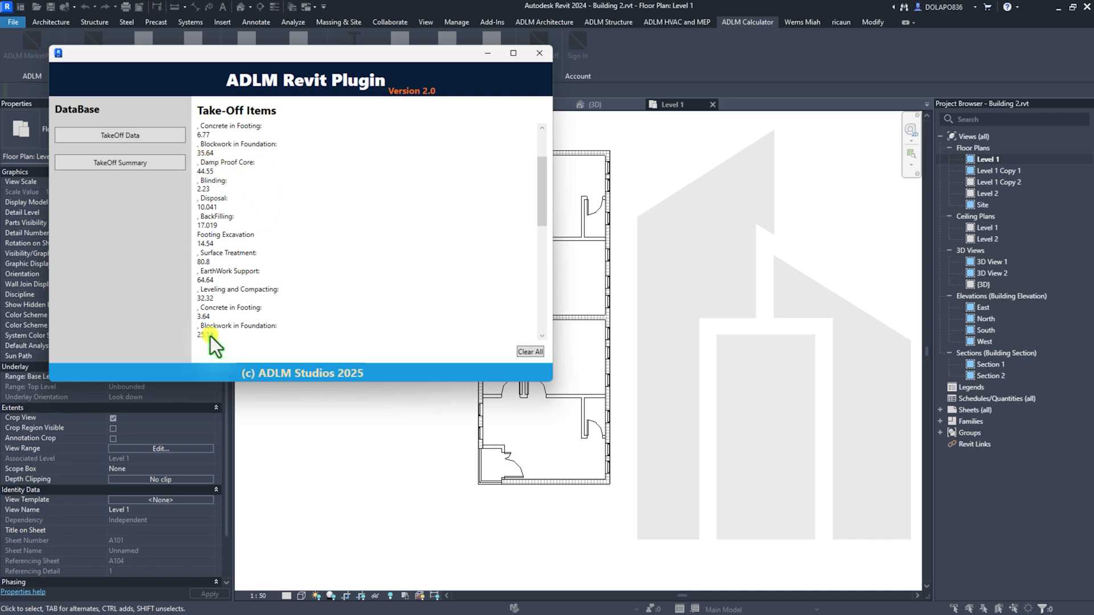
Check the combined strip foundation quantities in the Take-Off Summary again and close the takeoff database.
left_click(92, 163)
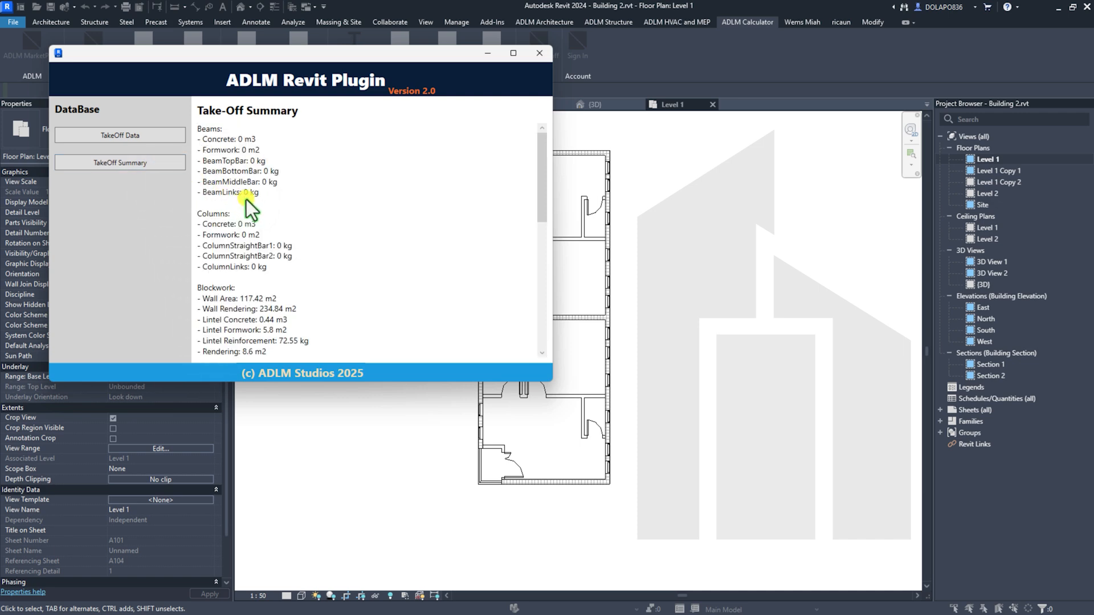
scroll(246, 199, "down", 10)
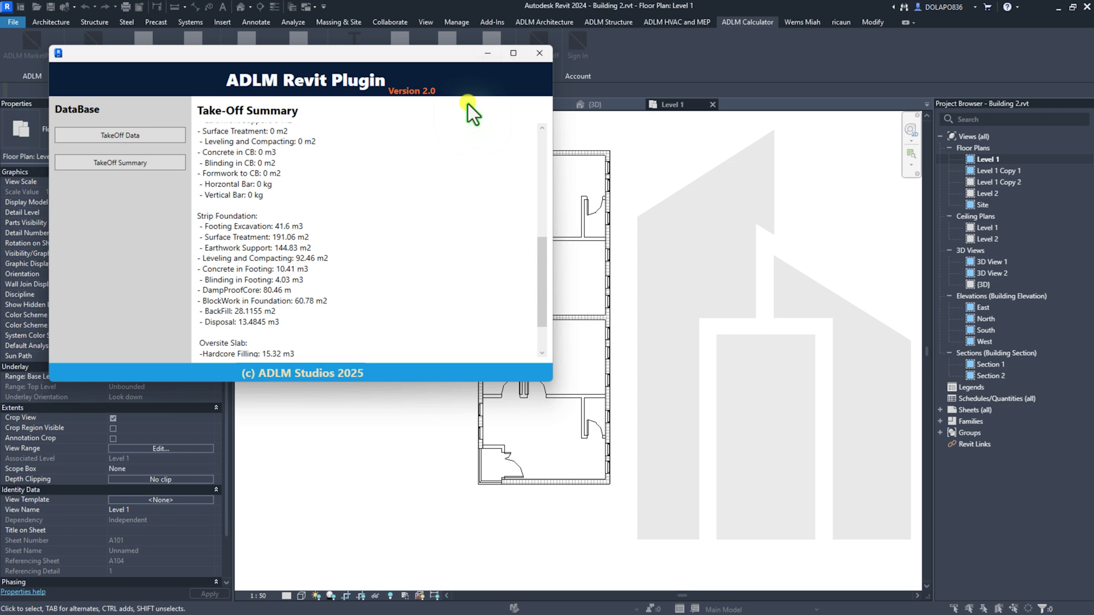
left_click(539, 53)
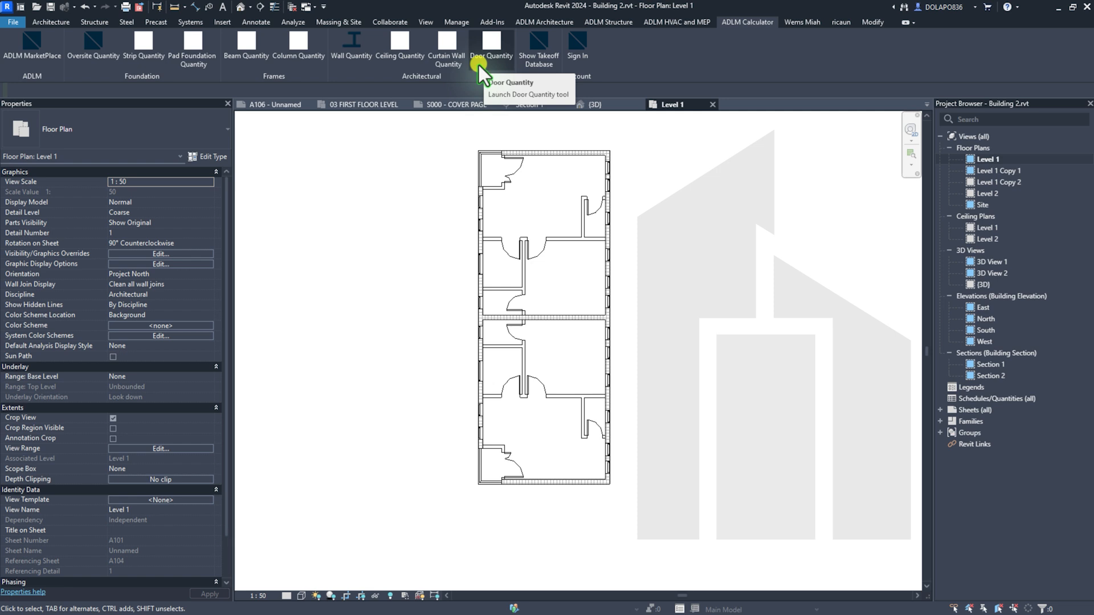
Run the Door Quantity takeoff for All Floors with the 0300 x 2100mm door type and generate the door schedule results.
left_click(500, 60)
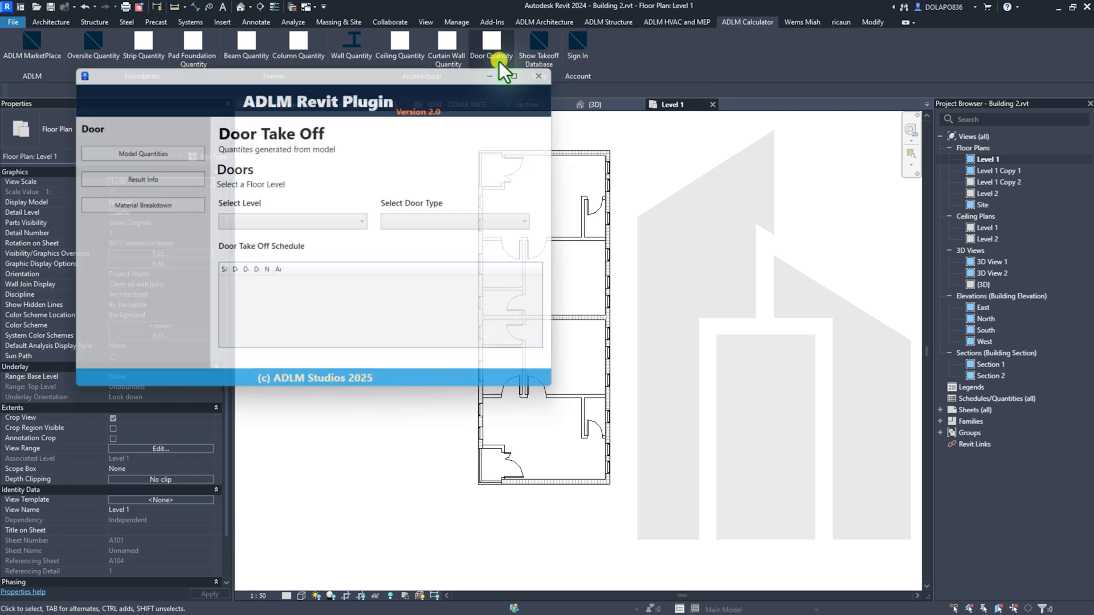
left_click(322, 221)
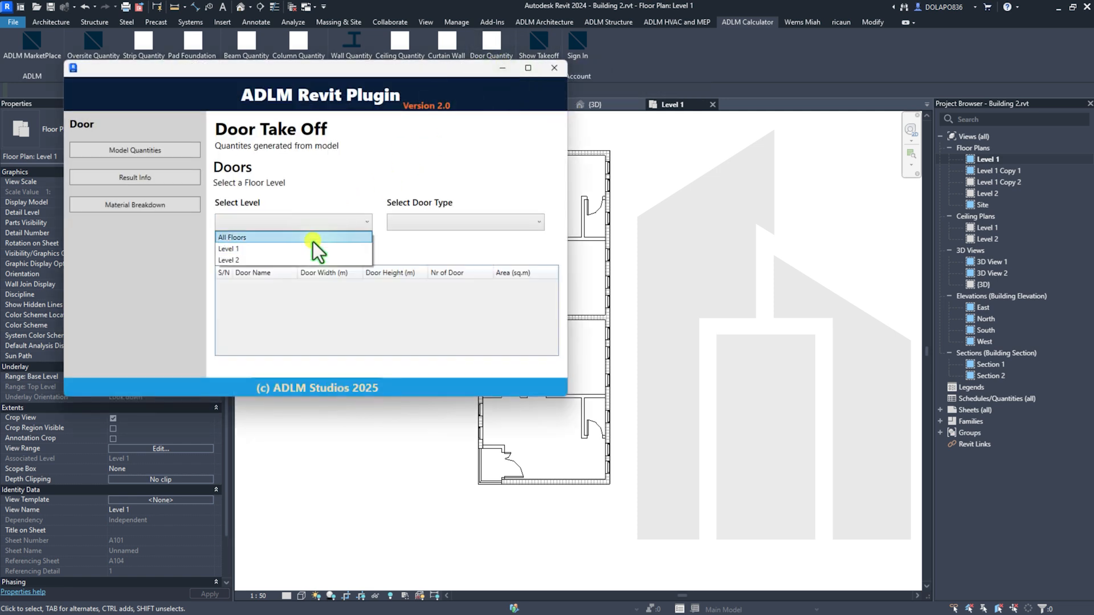
left_click(313, 238)
left_click(441, 225)
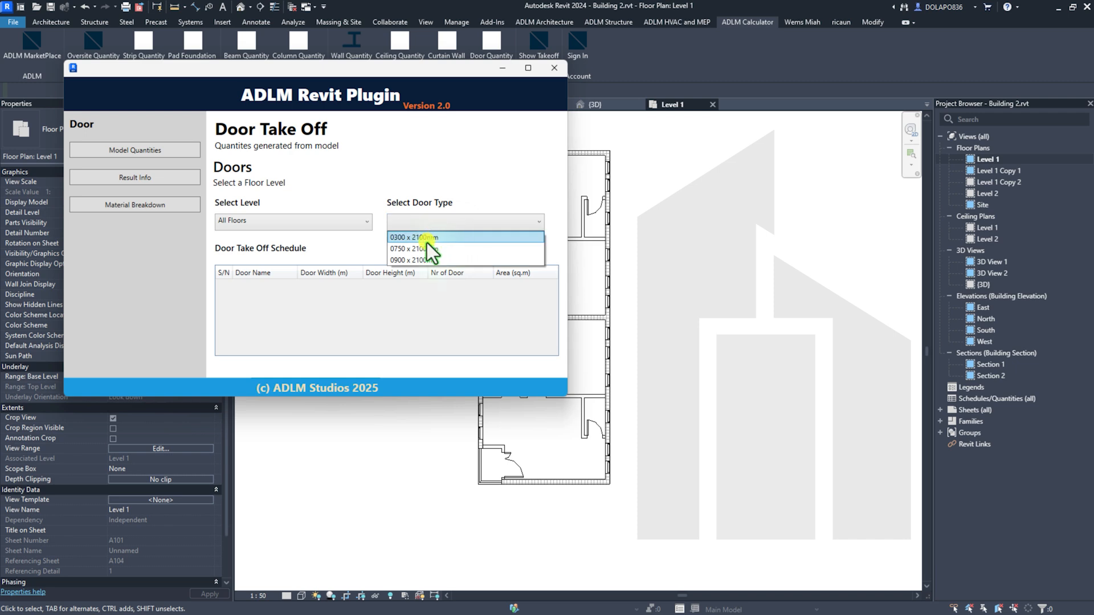
left_click(423, 232)
left_click(158, 181)
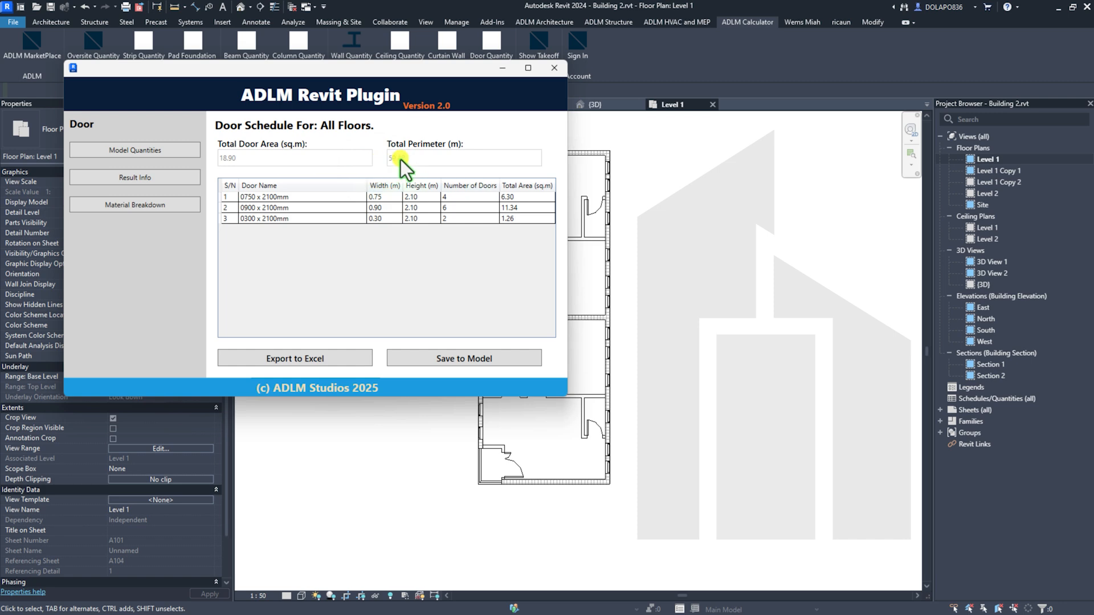
Review the 0750, 0900 and 0300 x 2100mm door entries in the schedule and close the door takeoff.
left_click(280, 198)
left_click(280, 209)
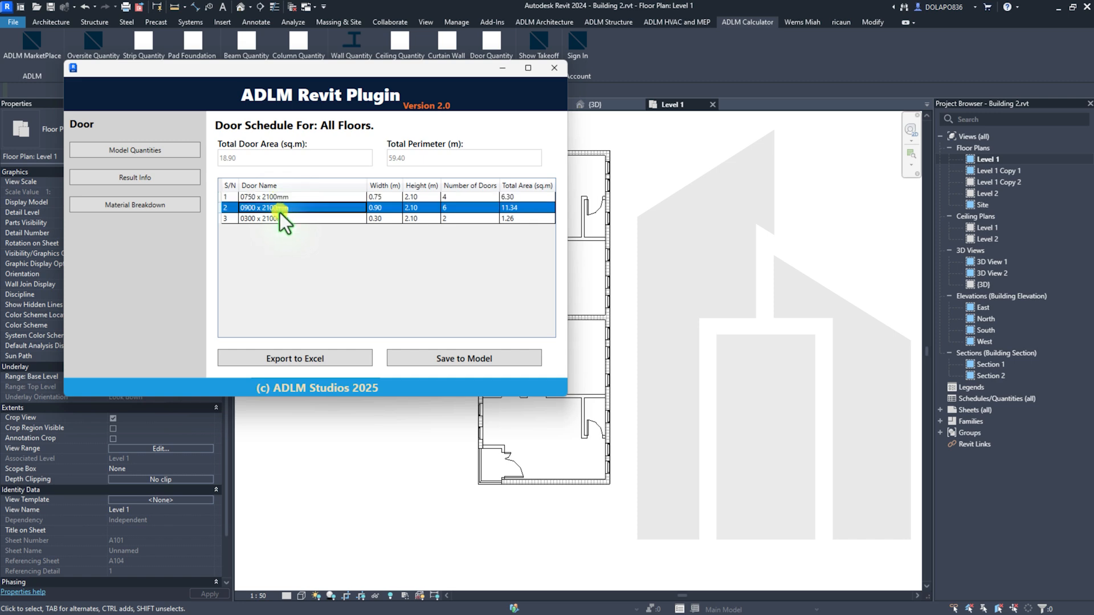
left_click(279, 220)
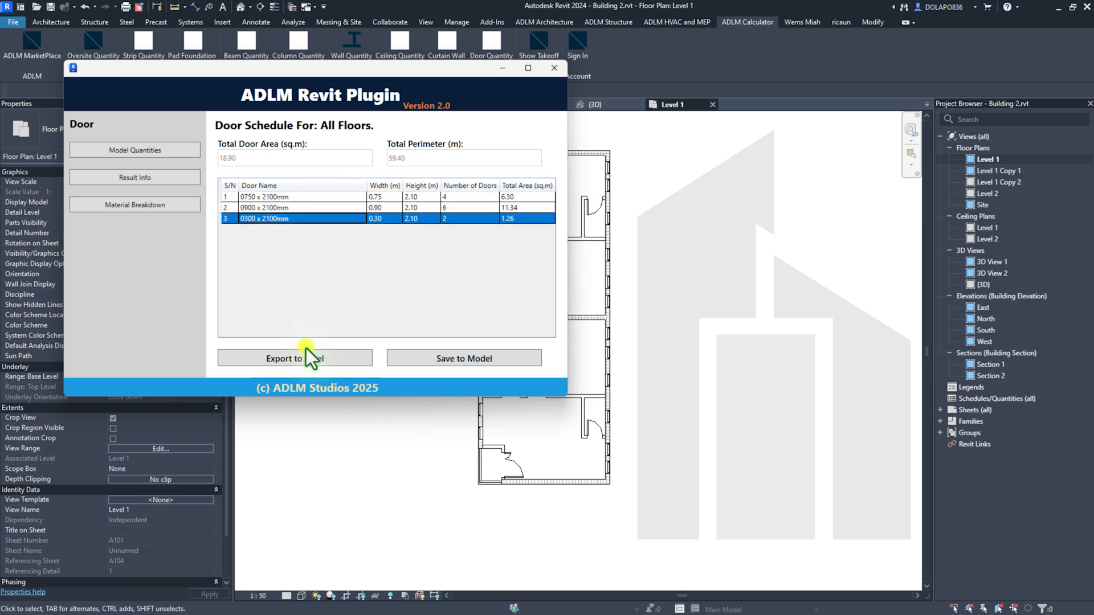
left_click(552, 67)
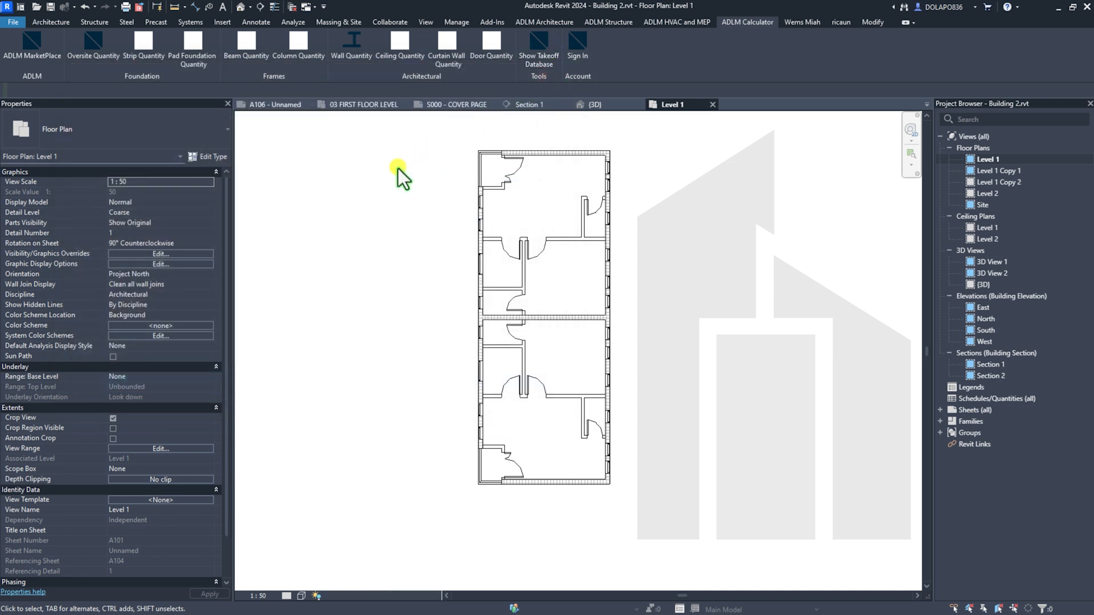
Switch to the S000 - COVER PAGE sheet of the Foreshore Towers structural model and launch the Beam Quantity takeoff.
left_click(540, 105)
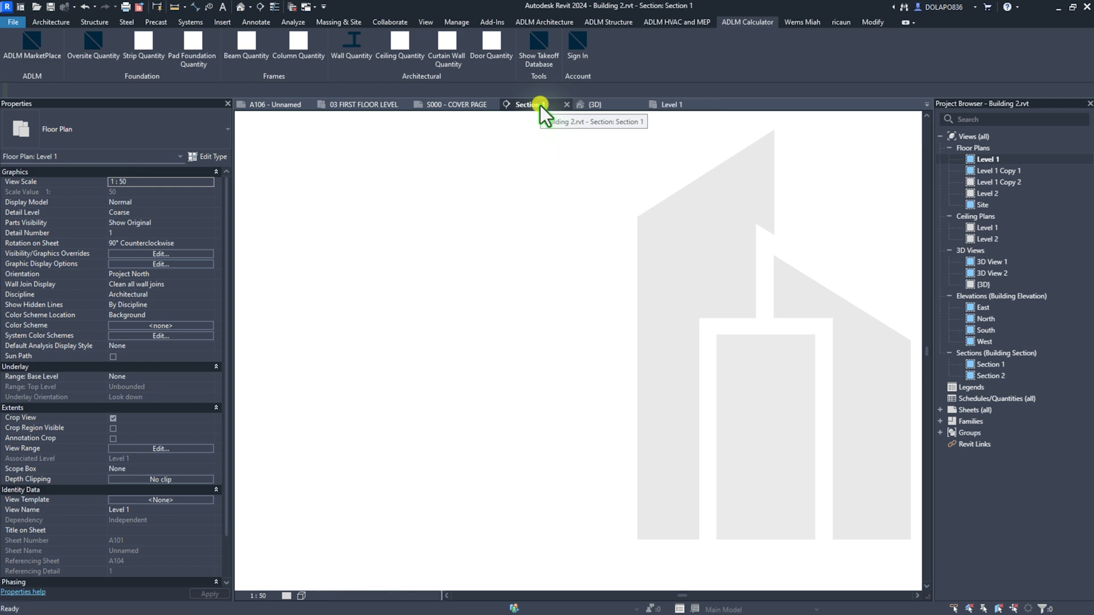
left_click(460, 106)
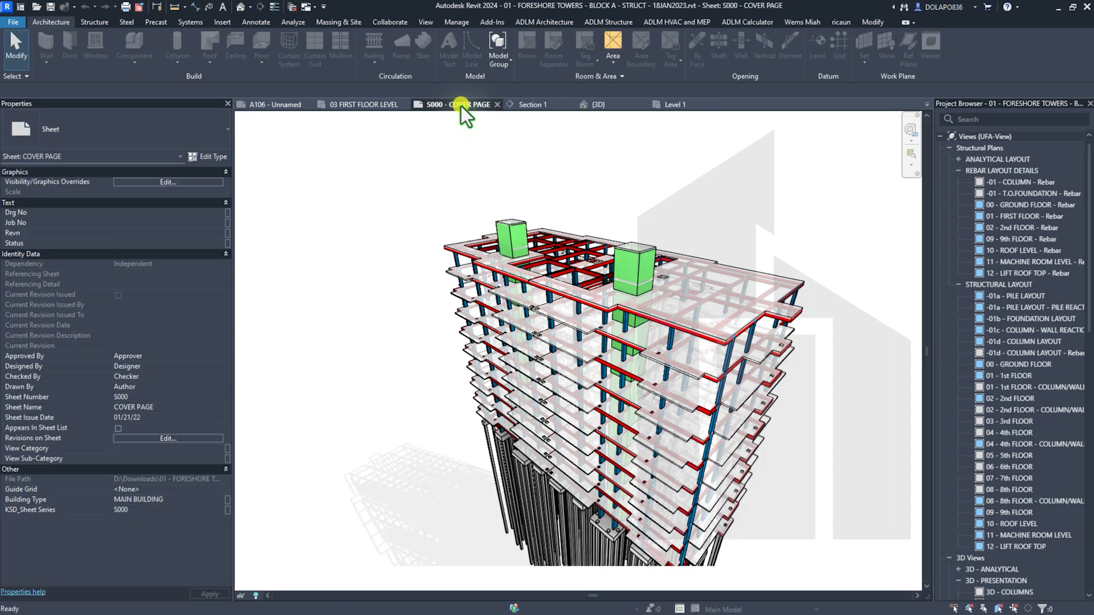
left_click(512, 138)
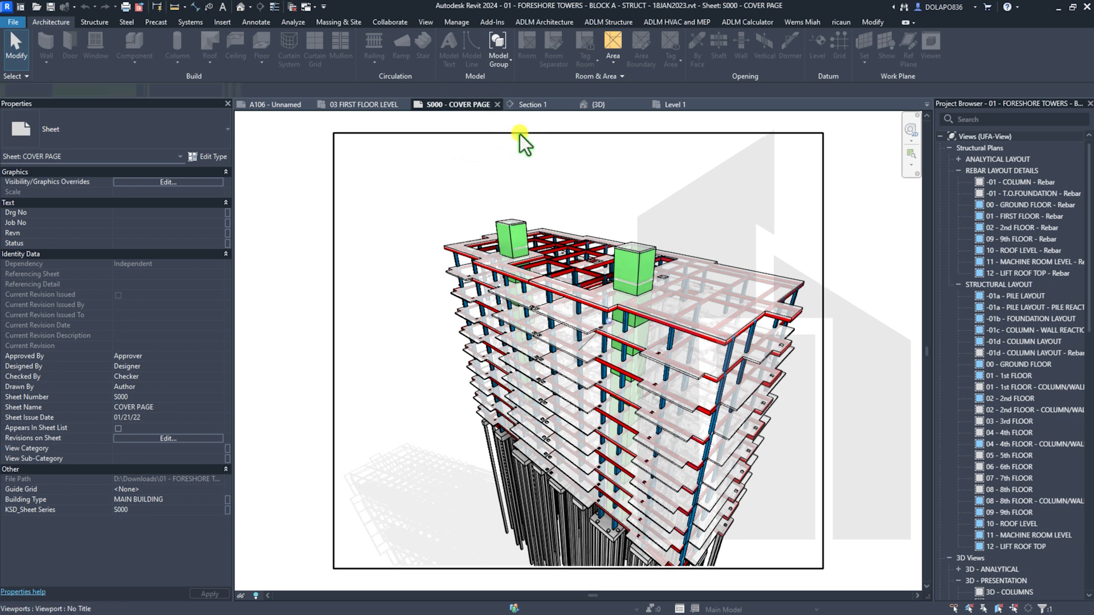
left_click(758, 23)
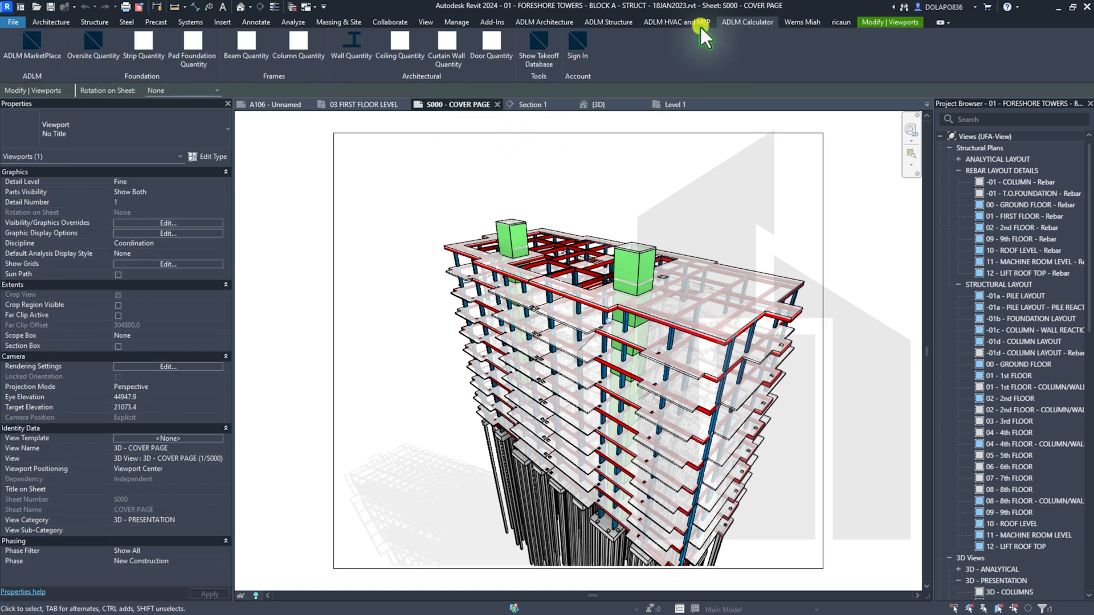
left_click(249, 49)
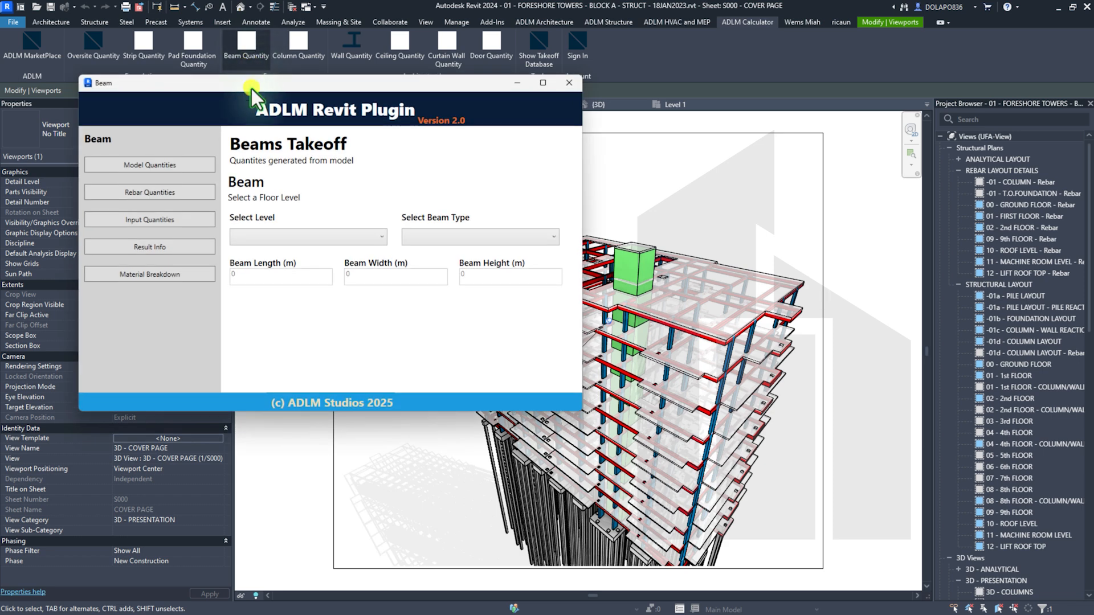
Try to choose a beam type for the 01 - 1st FLOOR level in the beam takeoff.
left_click(262, 238)
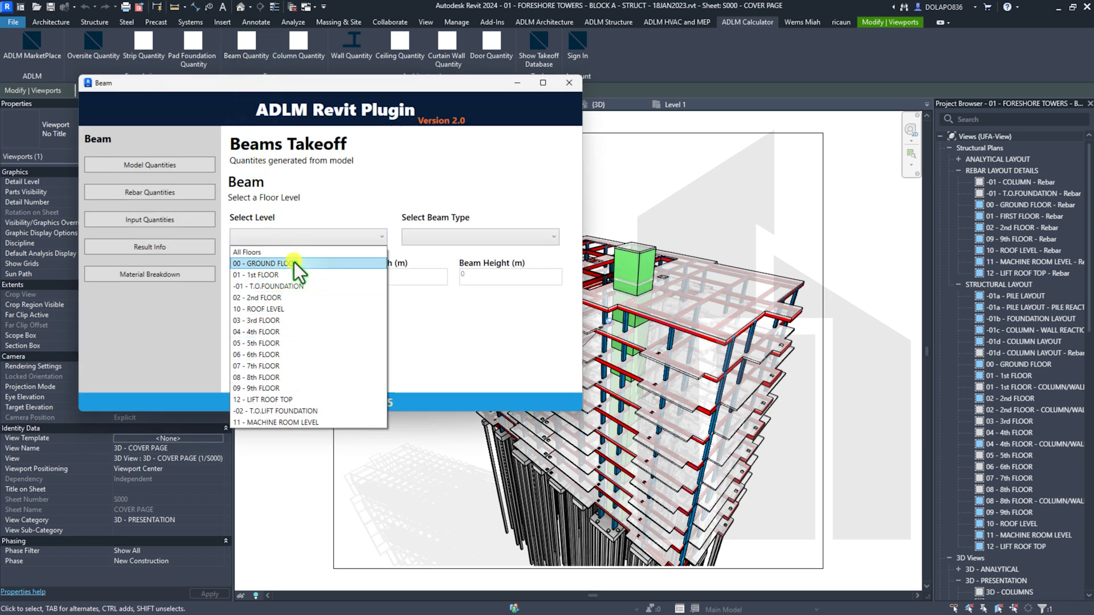
key("Down")
key("Down")
key("Down")
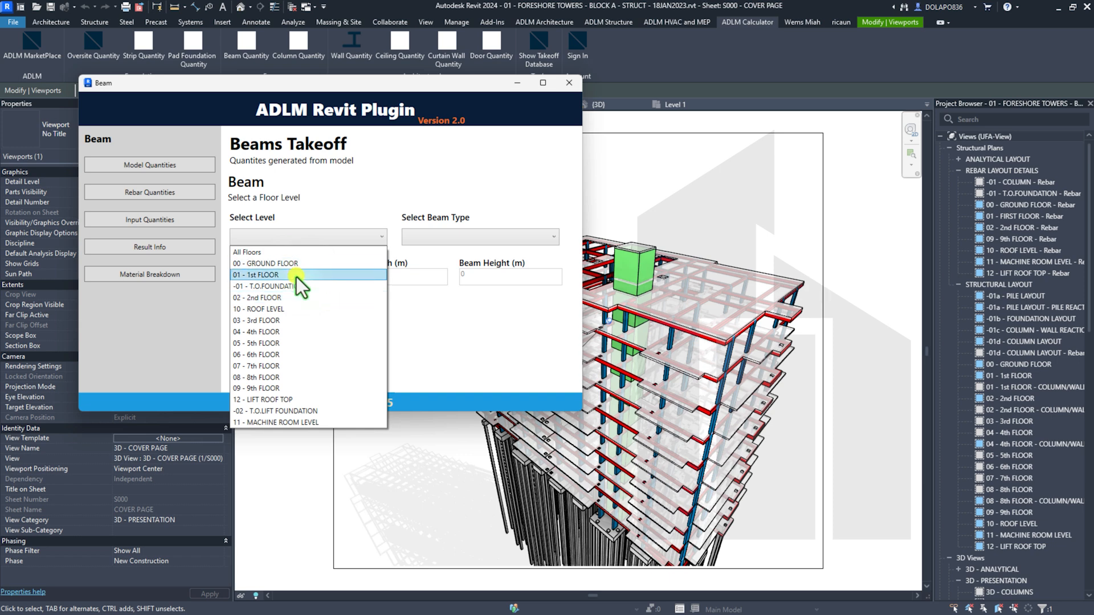
left_click(296, 276)
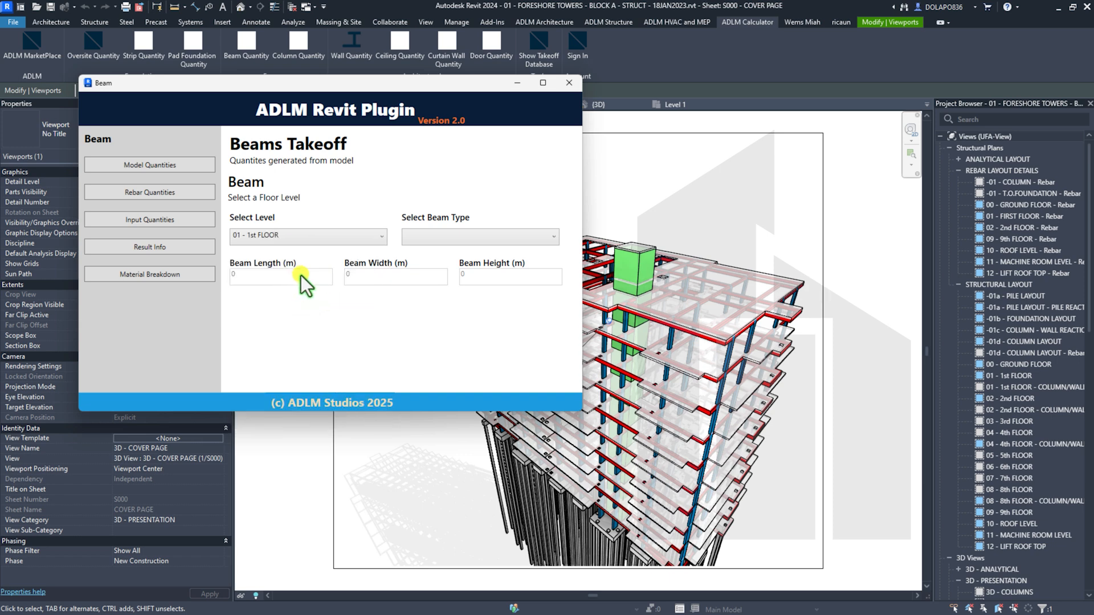
left_click(422, 234)
left_click(418, 252)
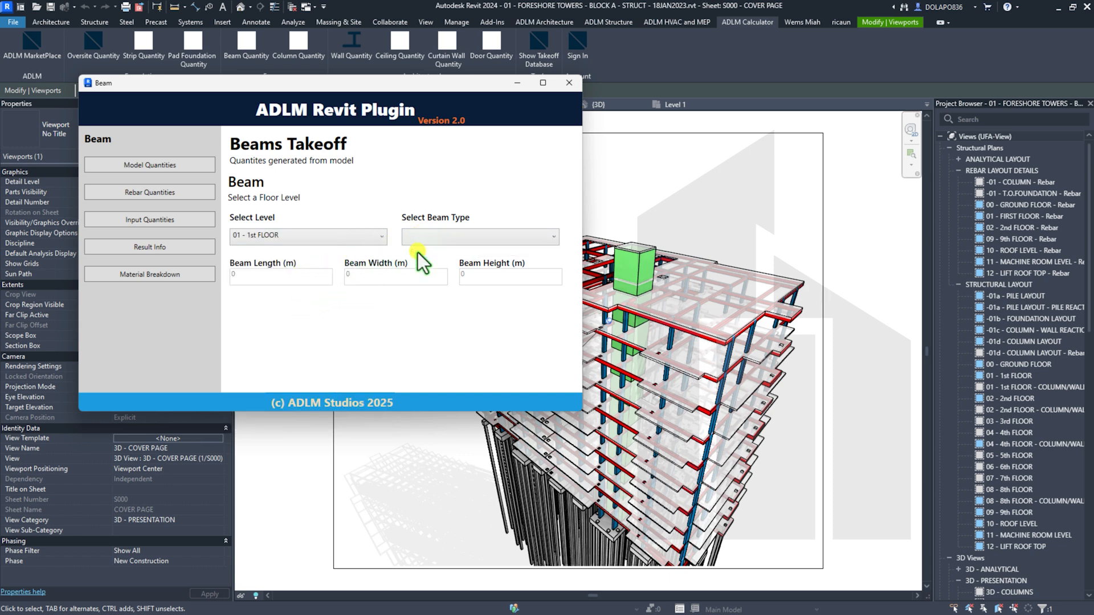
Set the beam takeoff level to All Floors and select the 230 x 450 beam type.
left_click(296, 233)
scroll(297, 237, "up", 1)
left_click(287, 257)
left_click(442, 240)
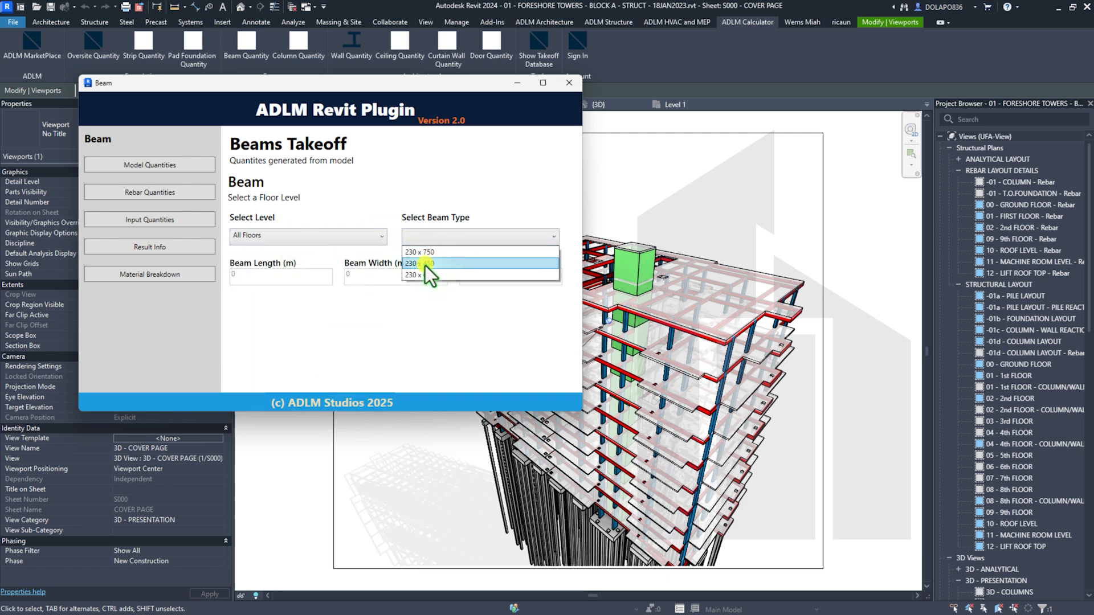
left_click(425, 263)
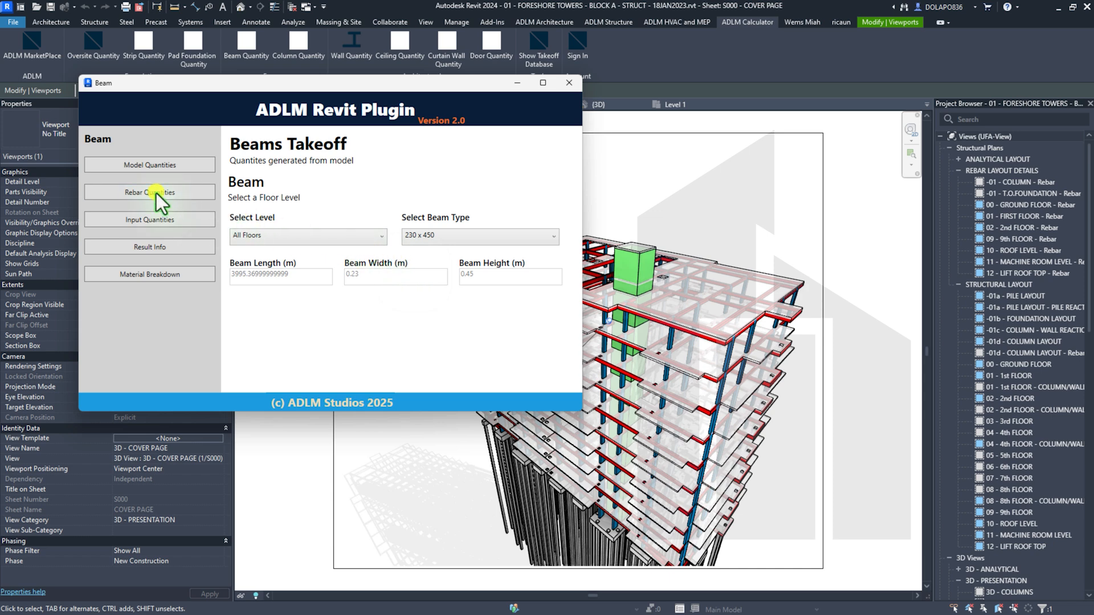
Set the beam bar diameters to 16 mm top, 12 mm middle, 16 mm bottom and 10 mm links.
left_click(182, 221)
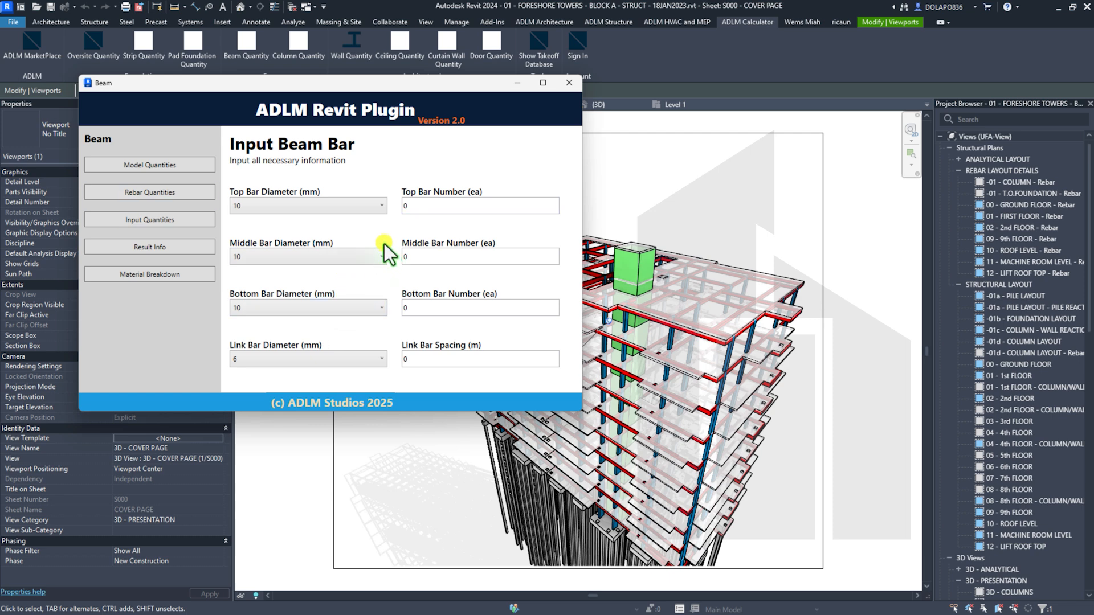
left_click(340, 206)
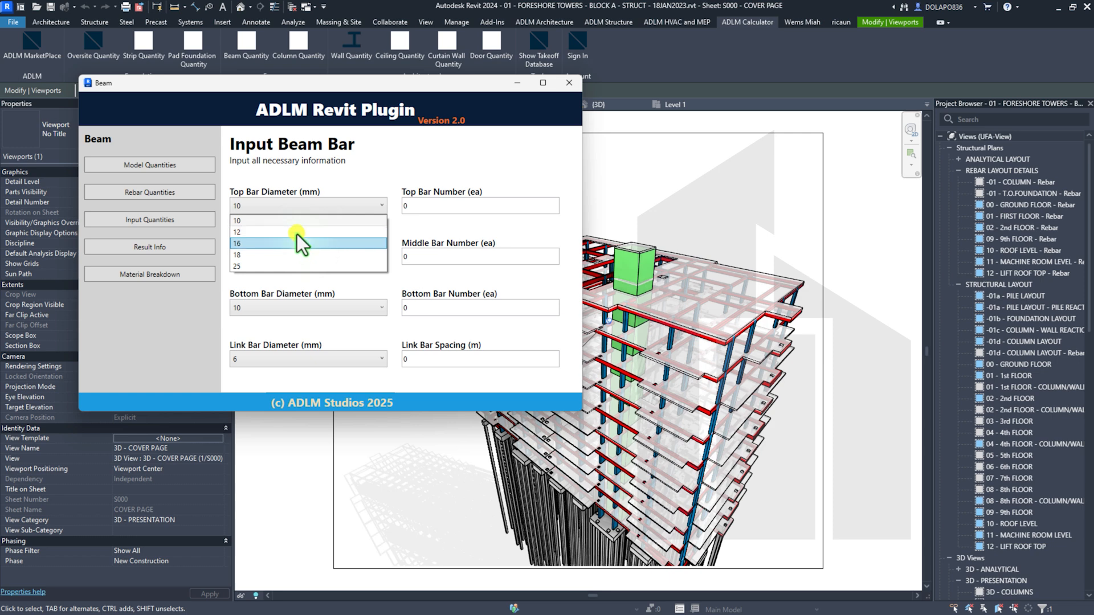
left_click(296, 235)
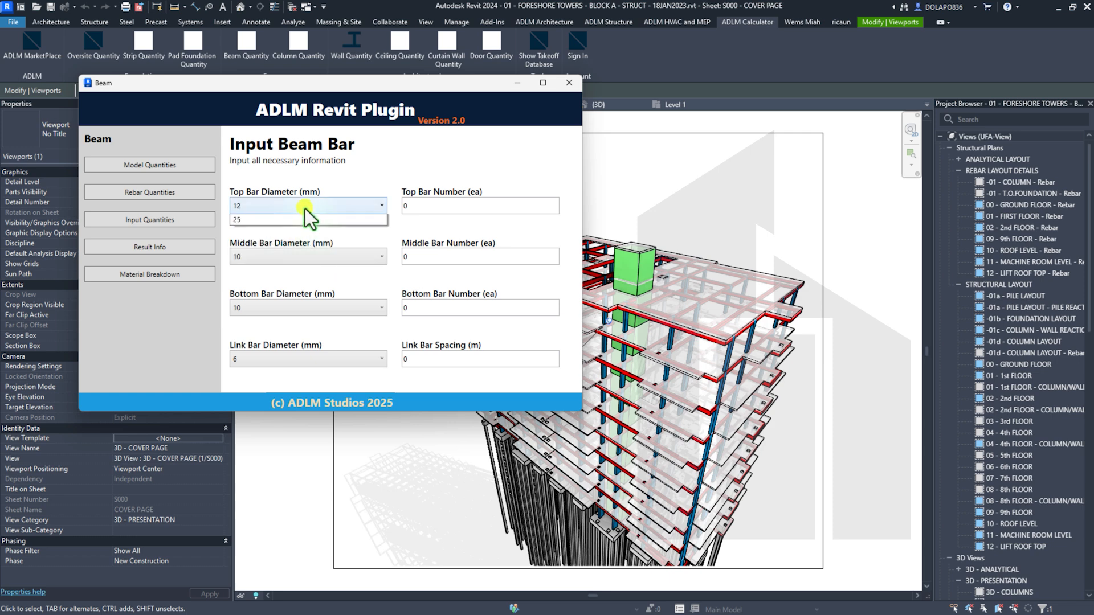
left_click(306, 208)
left_click(289, 243)
left_click(292, 257)
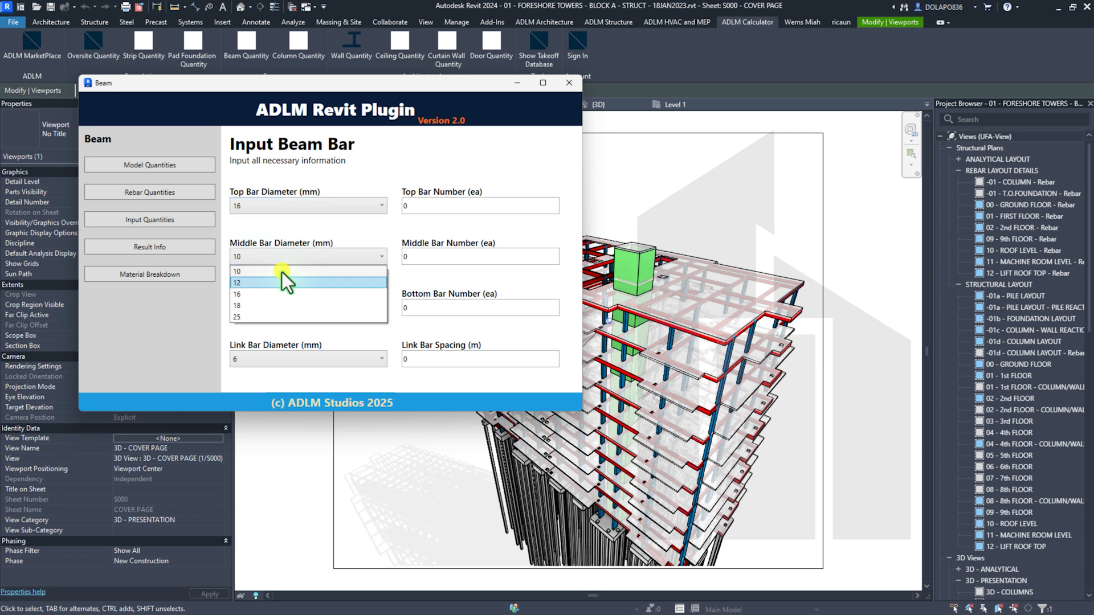
left_click(272, 288)
left_click(267, 309)
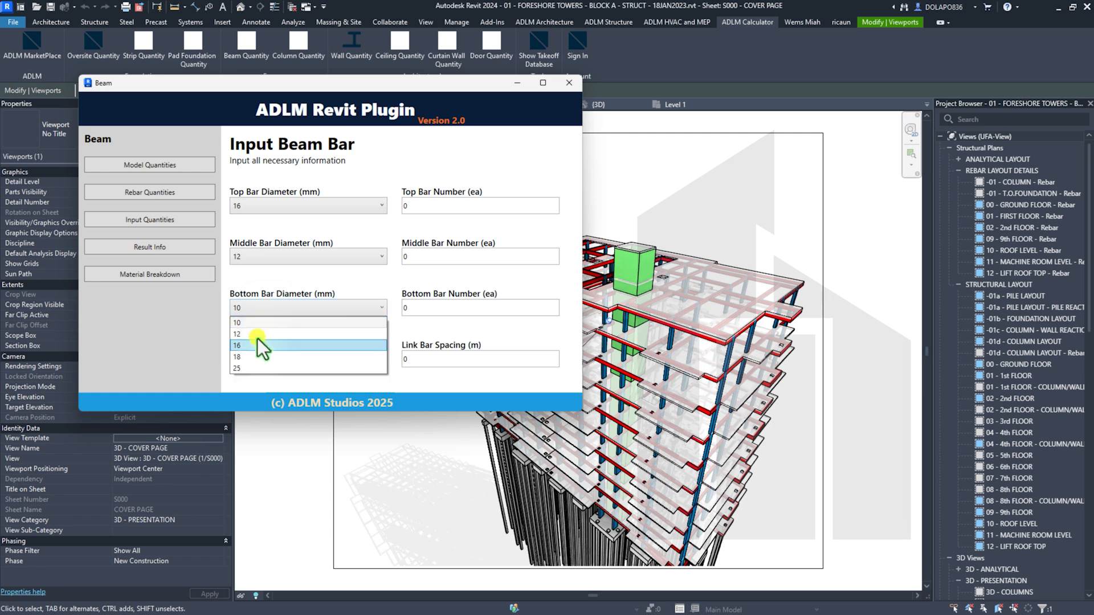
left_click(255, 345)
left_click(275, 361)
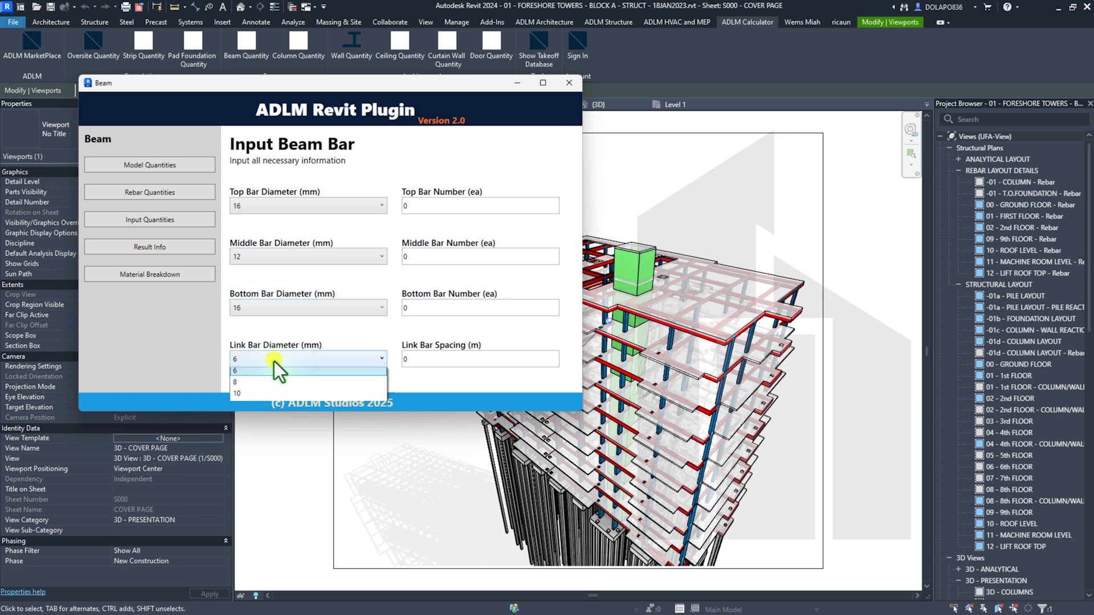
left_click(272, 394)
Enter 3 top, 2 middle and 3 bottom bars for the beams, with a link bar spacing of 0.175 m.
left_click(425, 205)
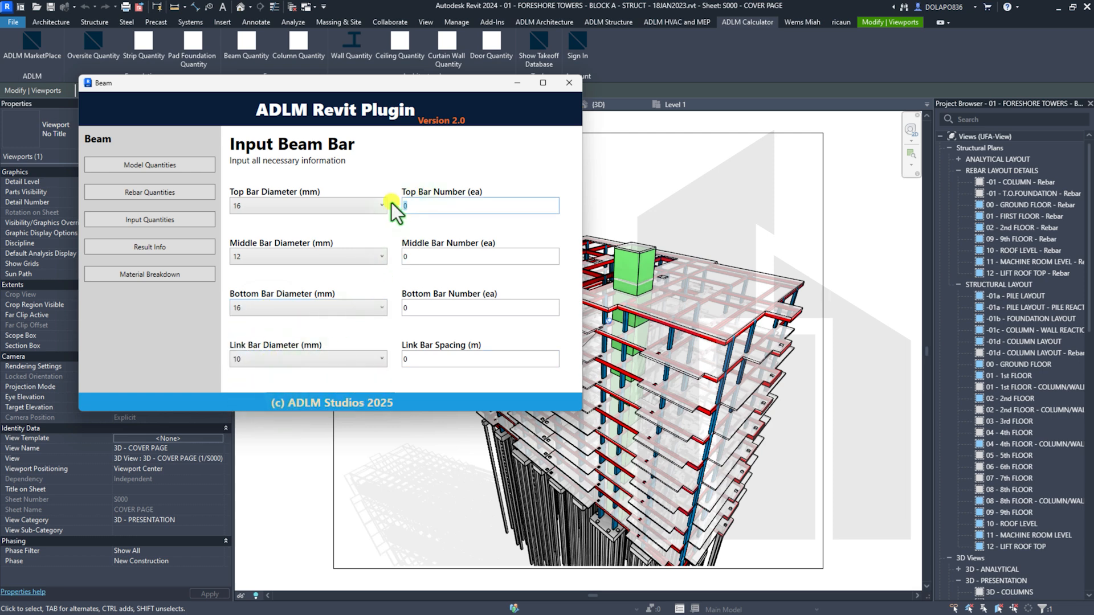
left_click(432, 259)
type("2")
type("3")
key("Tab")
left_click(408, 361)
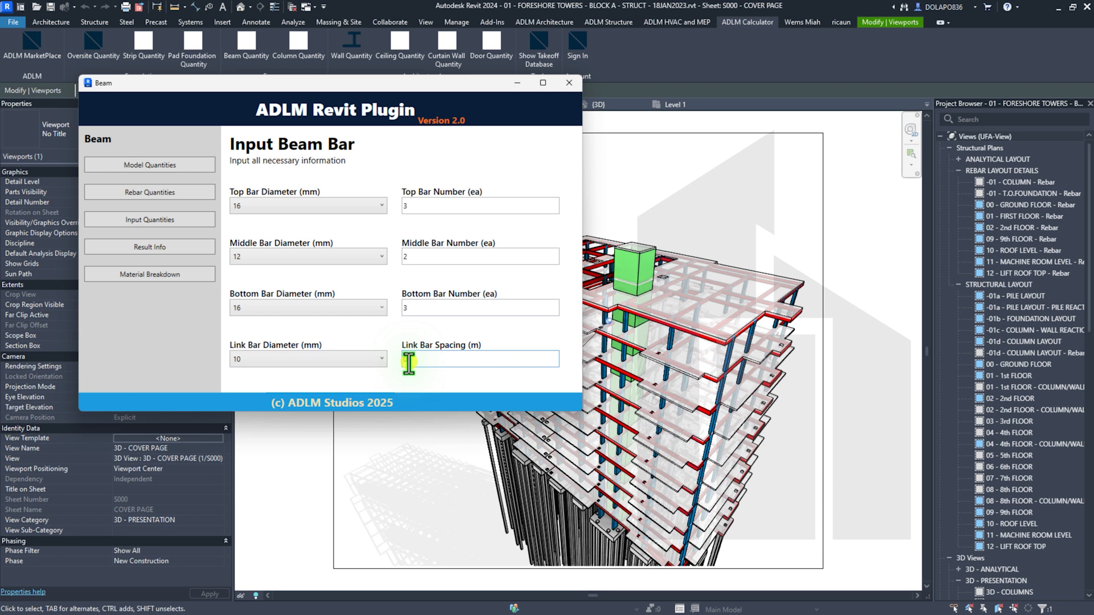
type("0.175")
Generate the beam quantity results and save the calculation to the takeoff database.
left_click(170, 246)
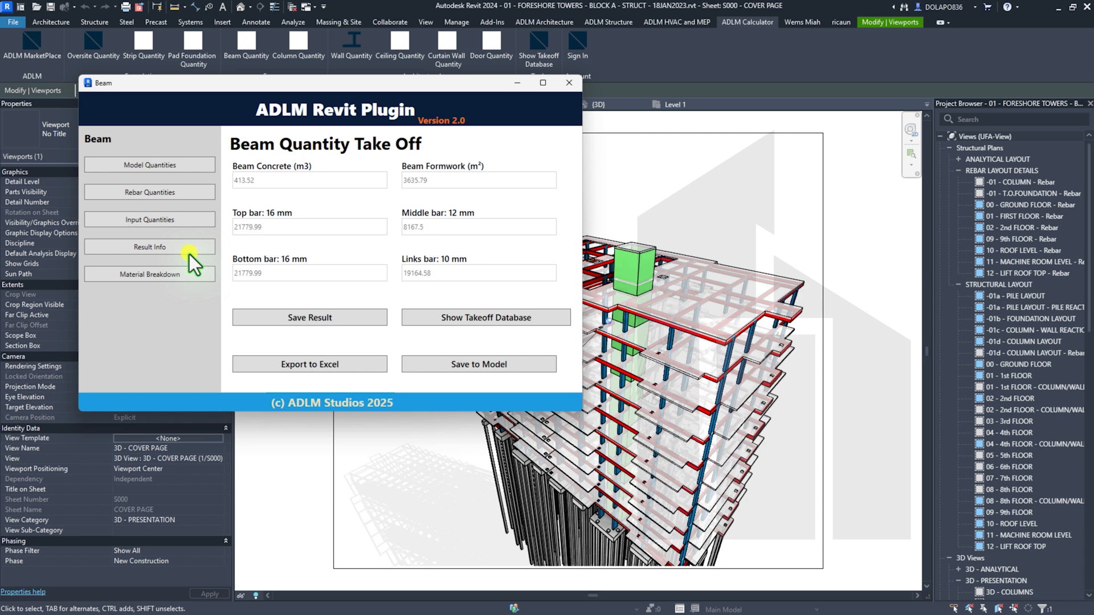
left_click(330, 323)
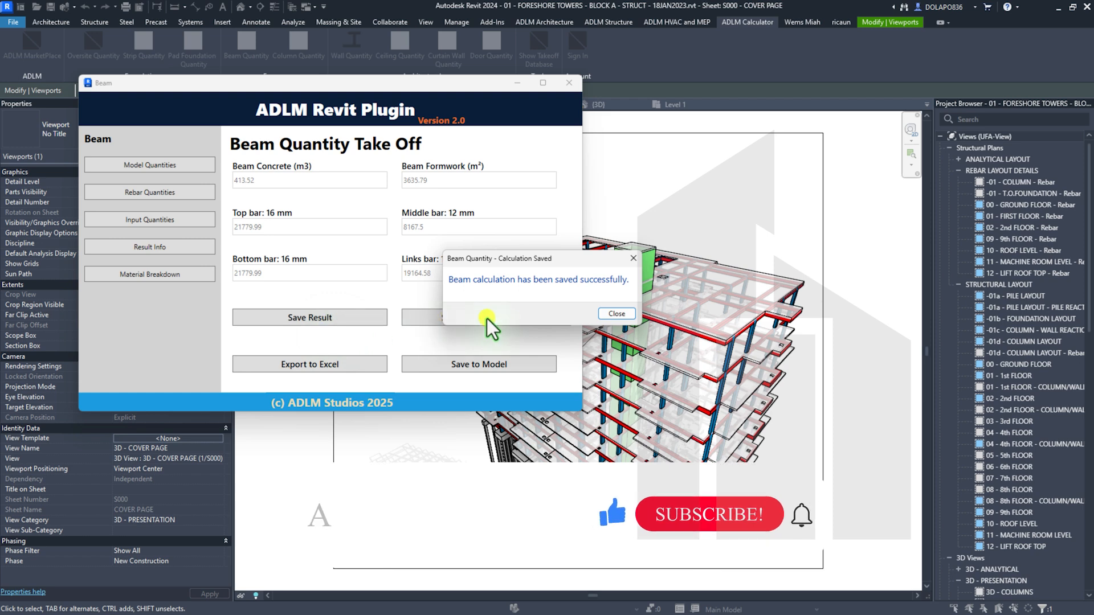
left_click(626, 316)
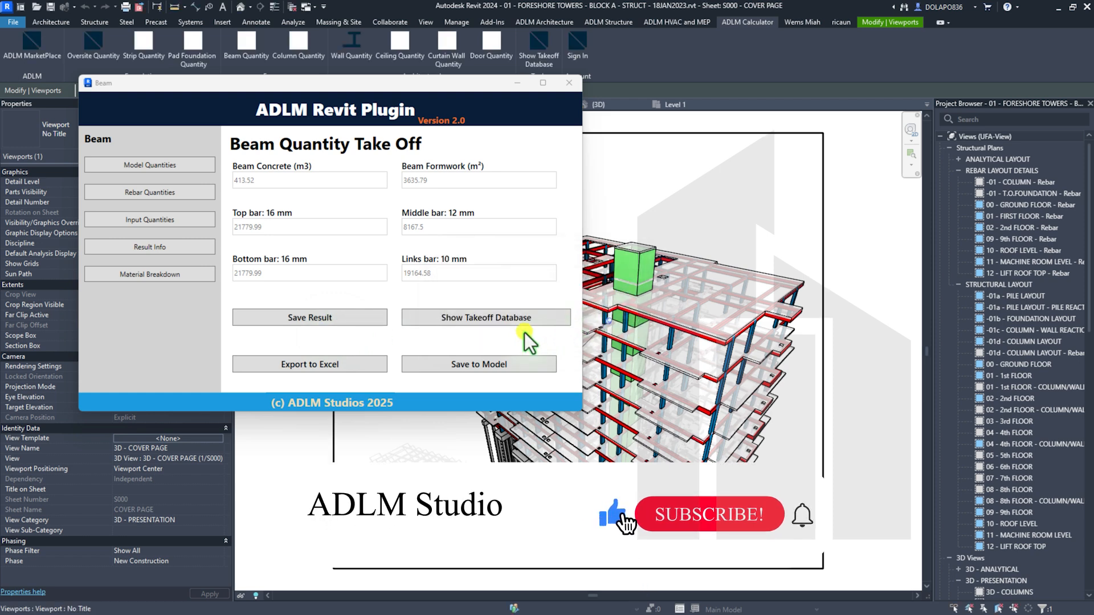
Export the beam quantities as Beam TakeOff.csv to the Youtube Test folder and close the beam takeoff.
left_click(326, 365)
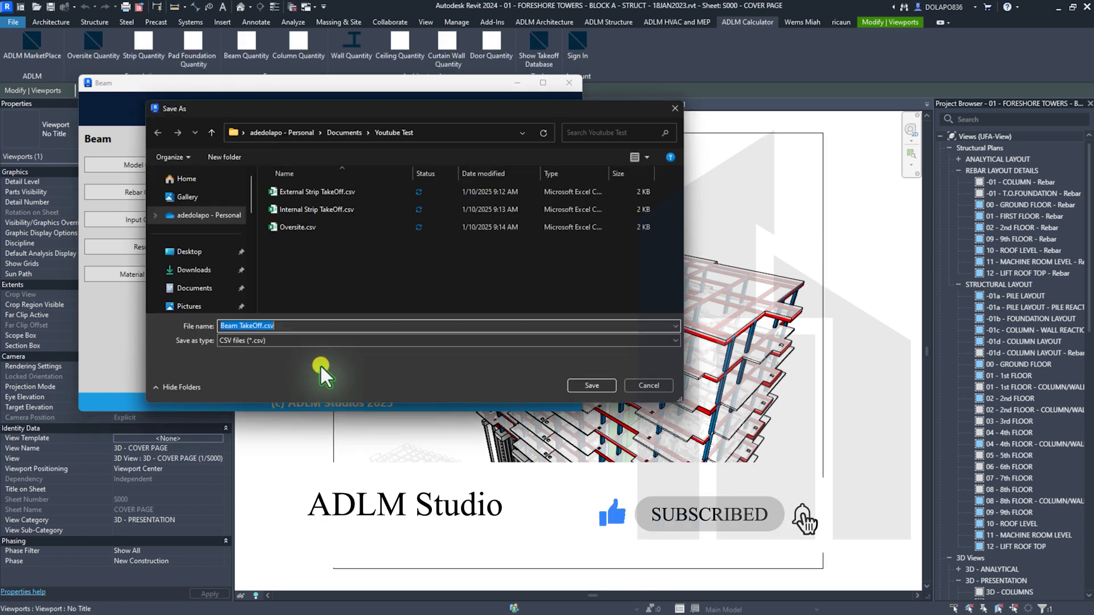
left_click(599, 381)
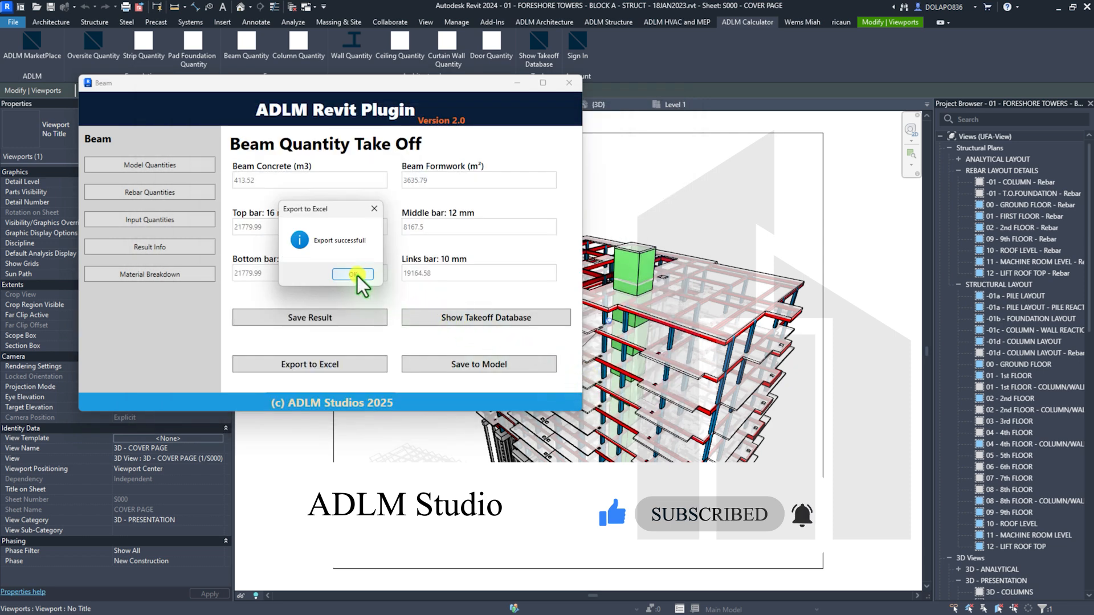
left_click(357, 275)
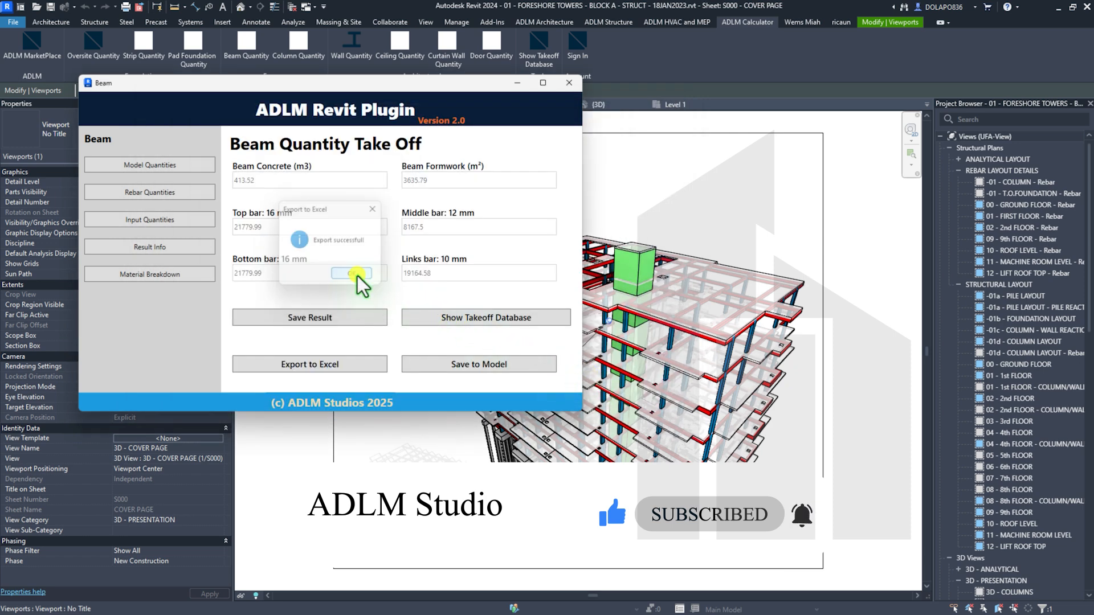
left_click(569, 84)
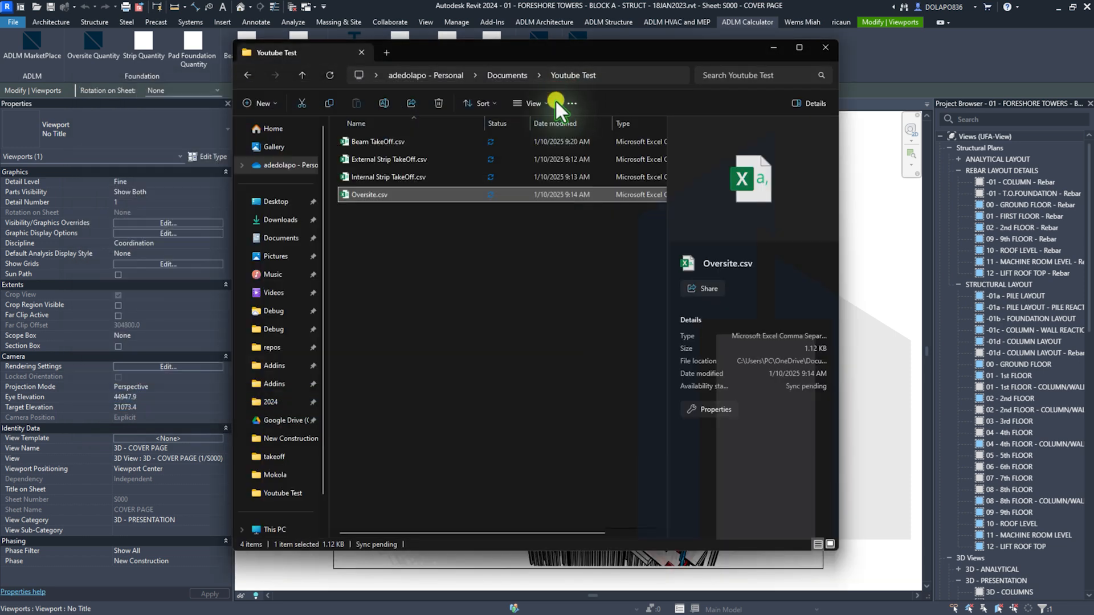
Open the exported Beam TakeOff.csv from the Youtube Test folder in Excel.
left_click(378, 221)
left_click(392, 147)
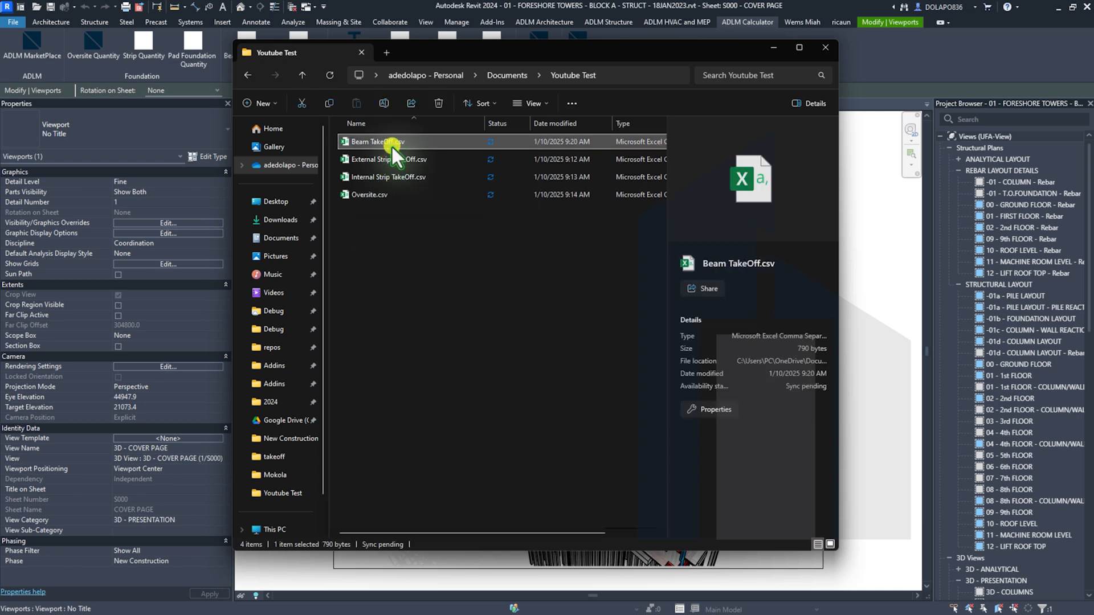
double_click(392, 147)
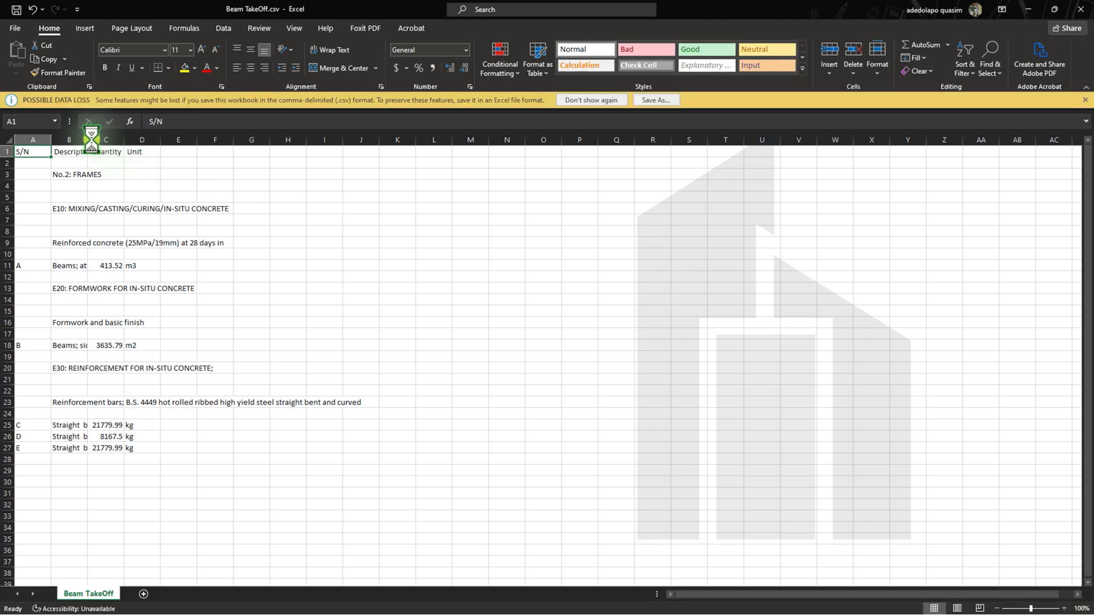
Widen the Description column of Beam TakeOff.csv and wrap its text so the full item descriptions can be read.
left_click_drag(91, 140, 152, 148)
left_click(108, 142)
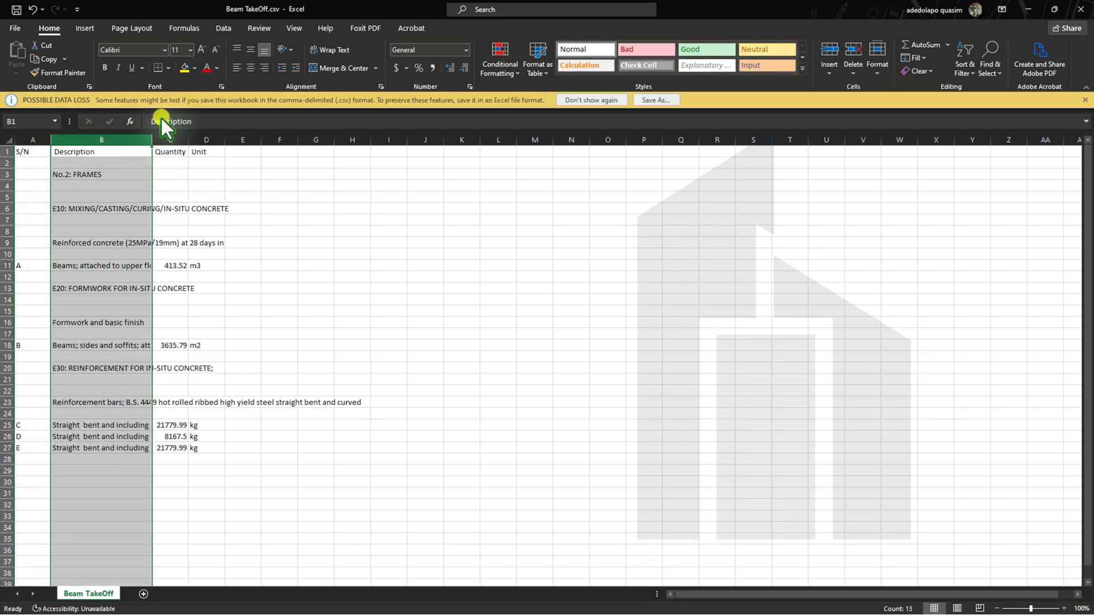
left_click(330, 50)
left_click(237, 220)
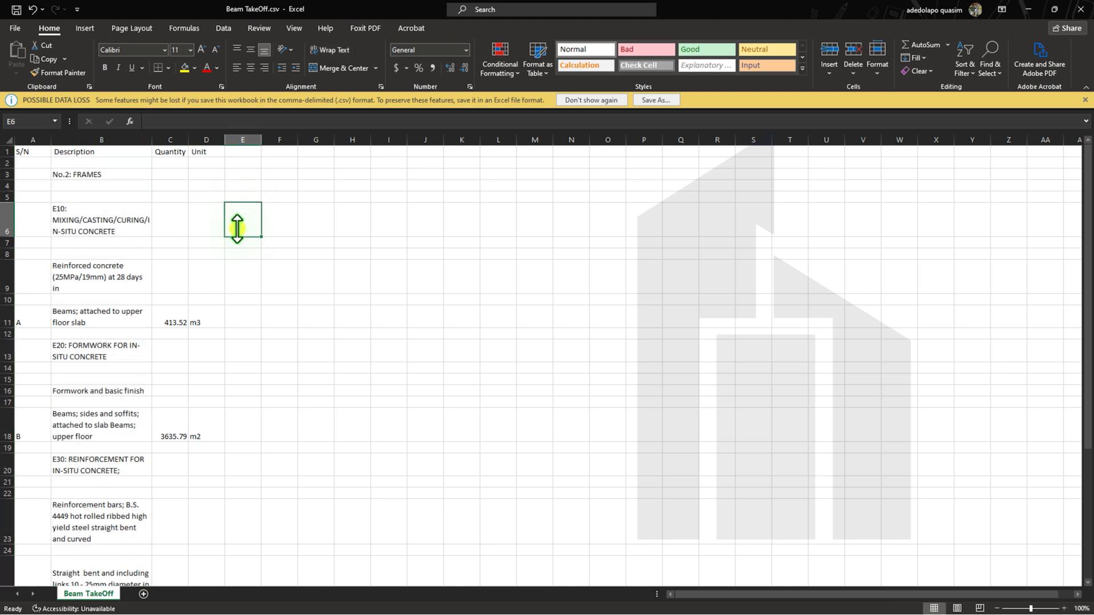
left_click_drag(154, 139, 212, 139)
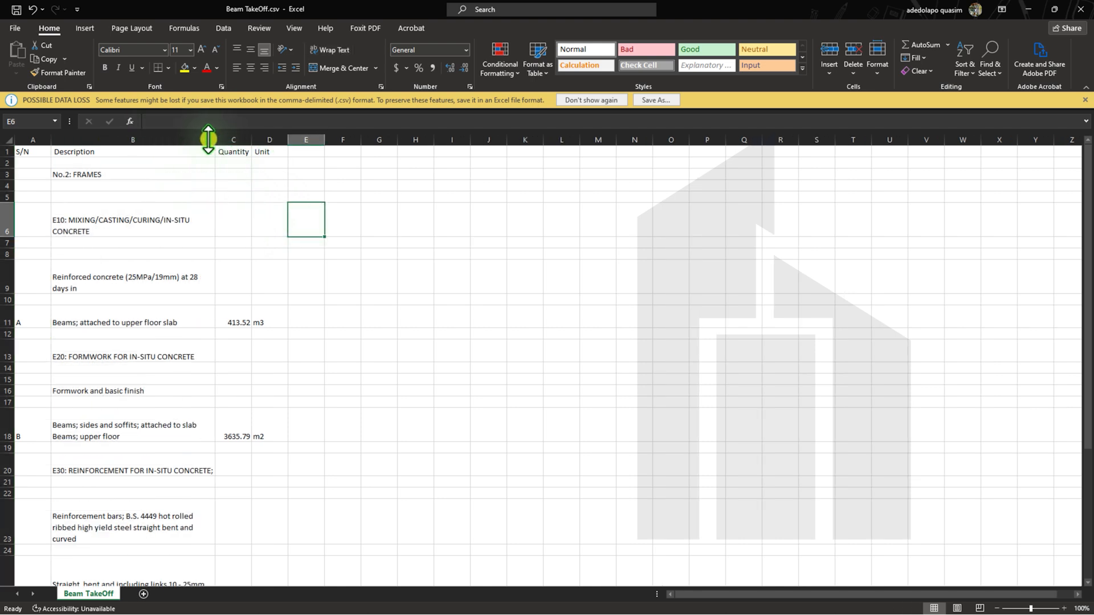
Fit the height of all rows in the sheet to their contents.
left_click(7, 139)
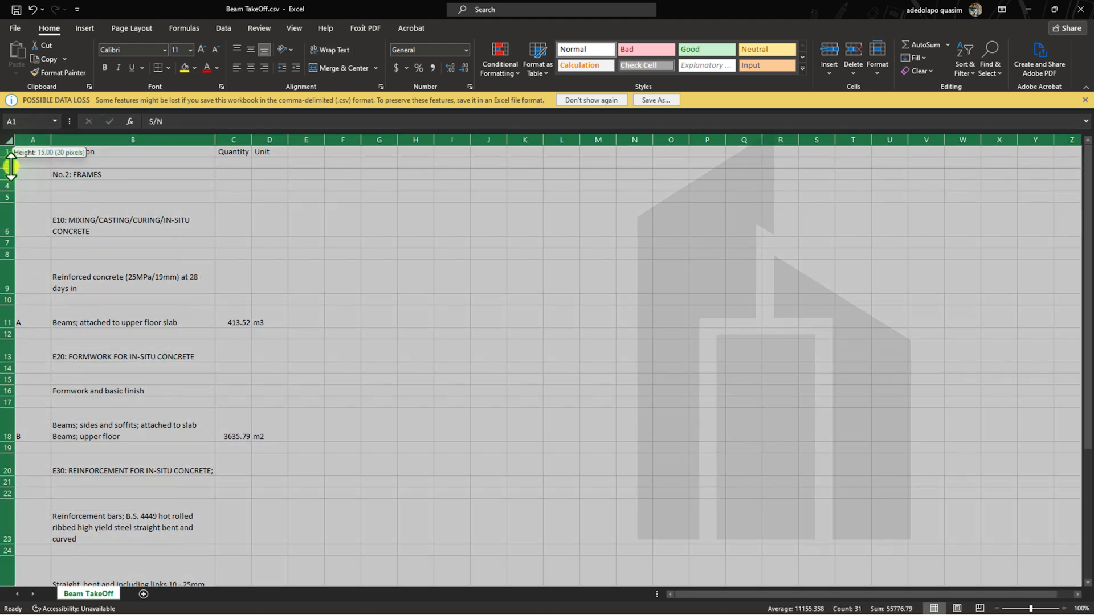
double_click(8, 157)
left_click(204, 300)
Examine the beam reinforcement descriptions and quantities in items C to E, plus the concrete and formwork quantities in items A and B.
scroll(204, 302, "down", 1)
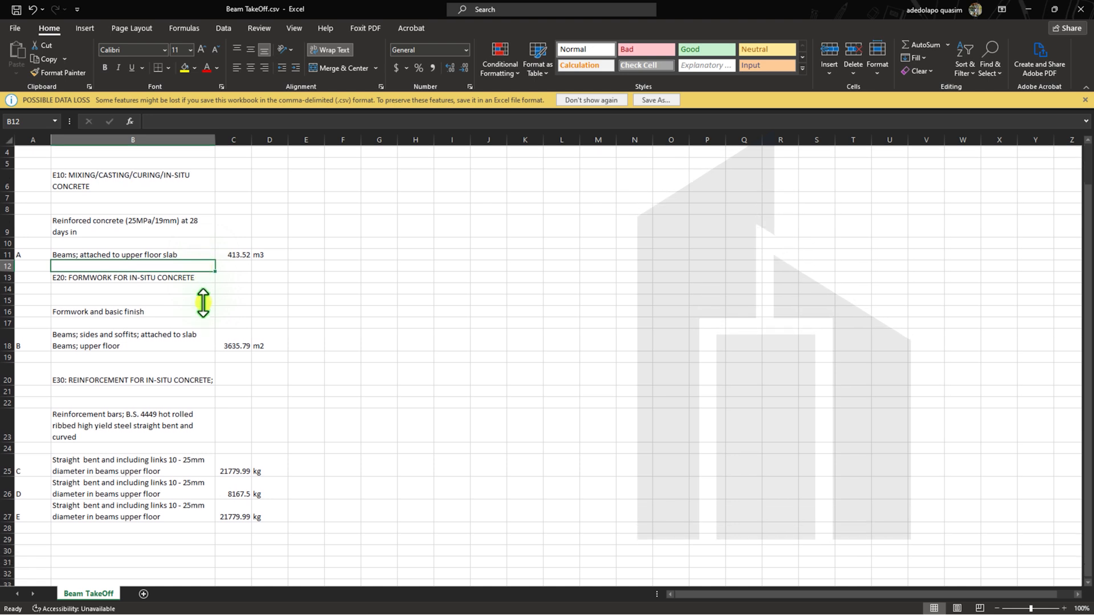
left_click(143, 471)
left_click(147, 486)
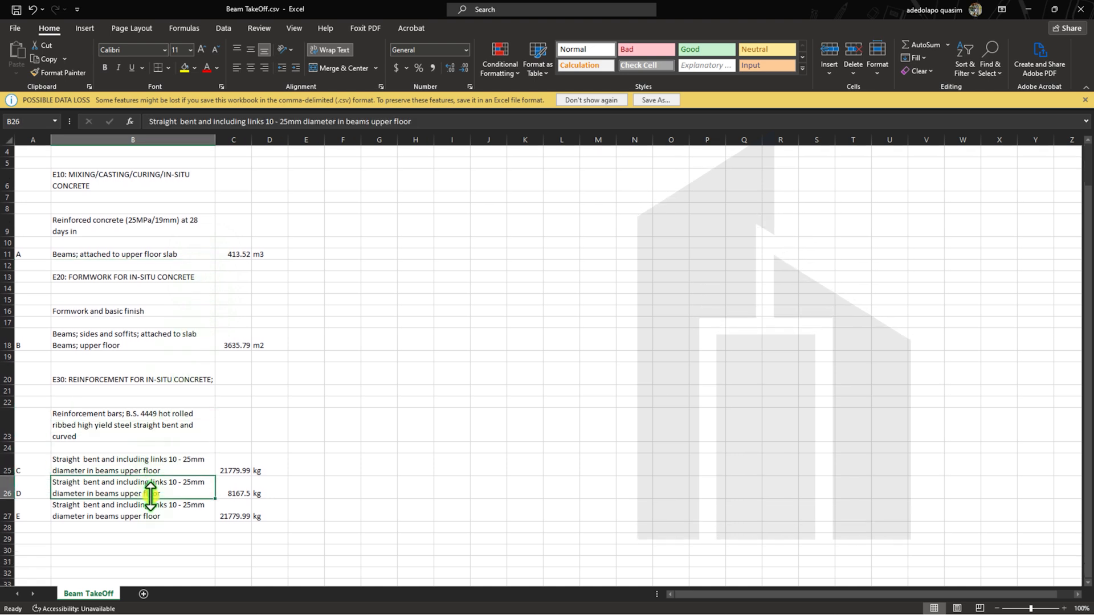
left_click(229, 466)
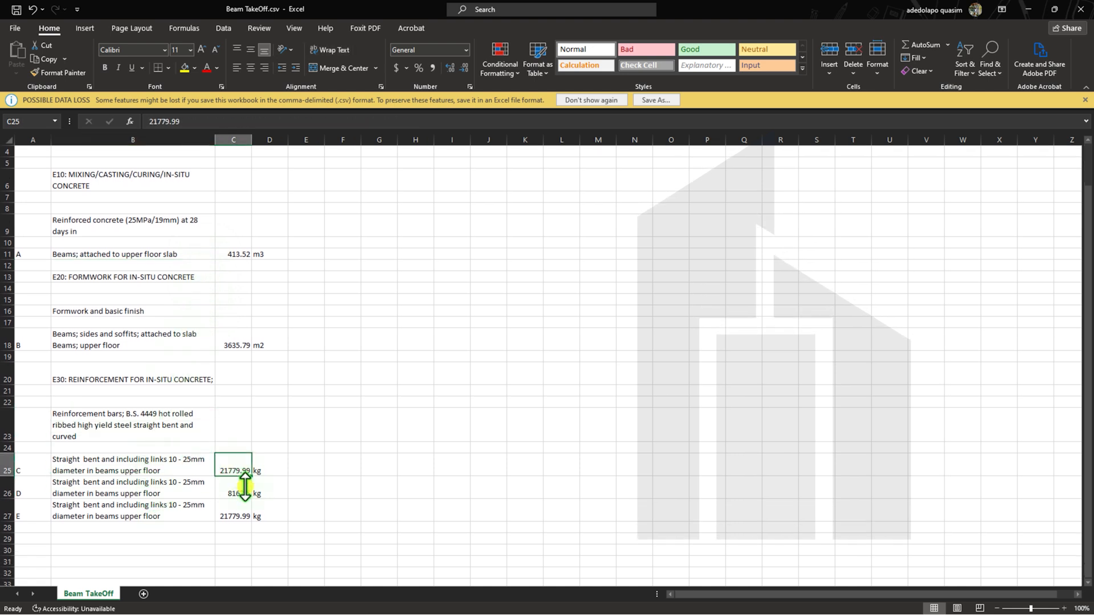
left_click(242, 492)
left_click(239, 514)
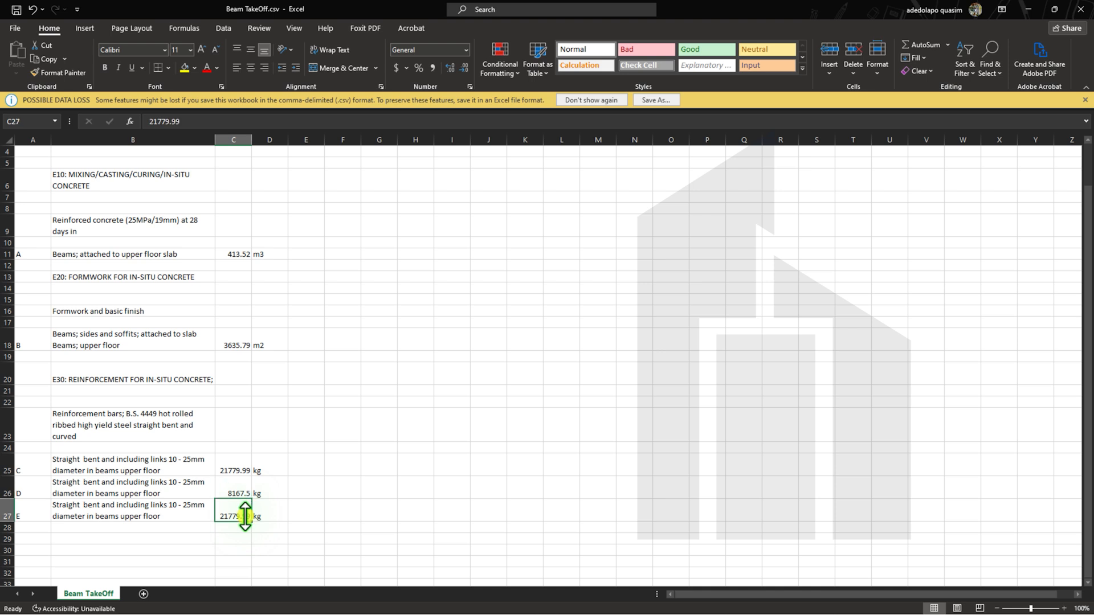
scroll(239, 512, "up", 1)
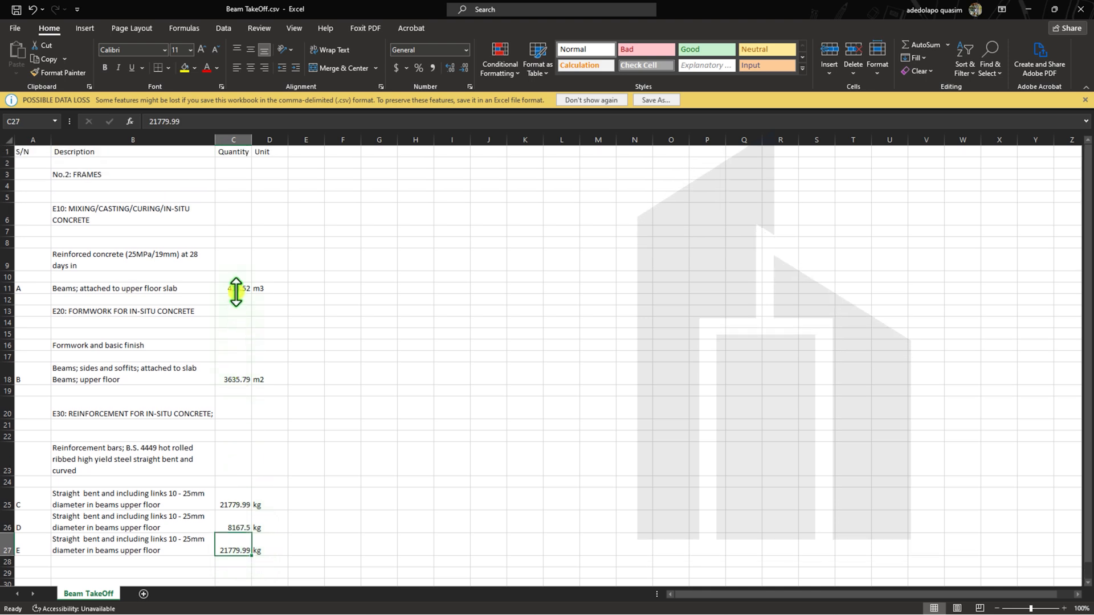
left_click(236, 289)
left_click(227, 380)
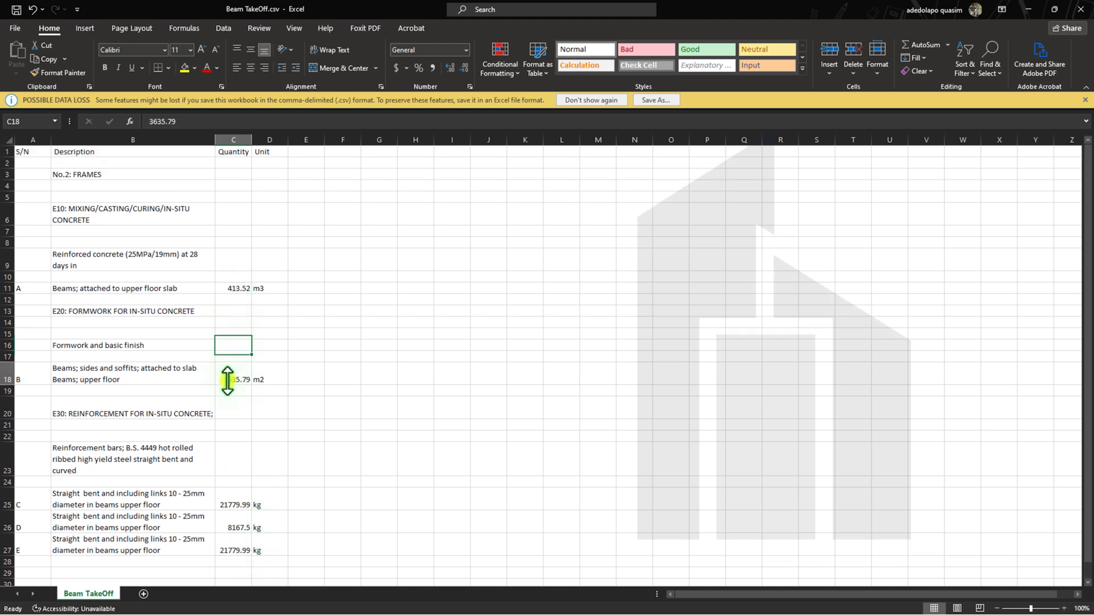
Minimize the Excel workbooks, switch to Revit and show the take-off summary from the ADLM takeoff database.
left_click(1030, 9)
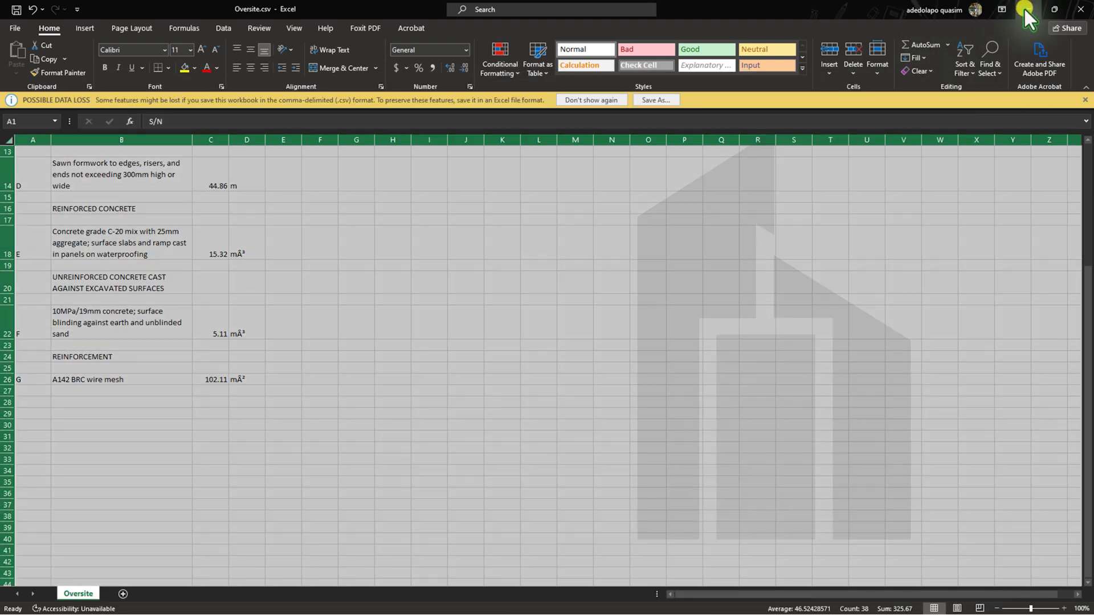
left_click(1027, 12)
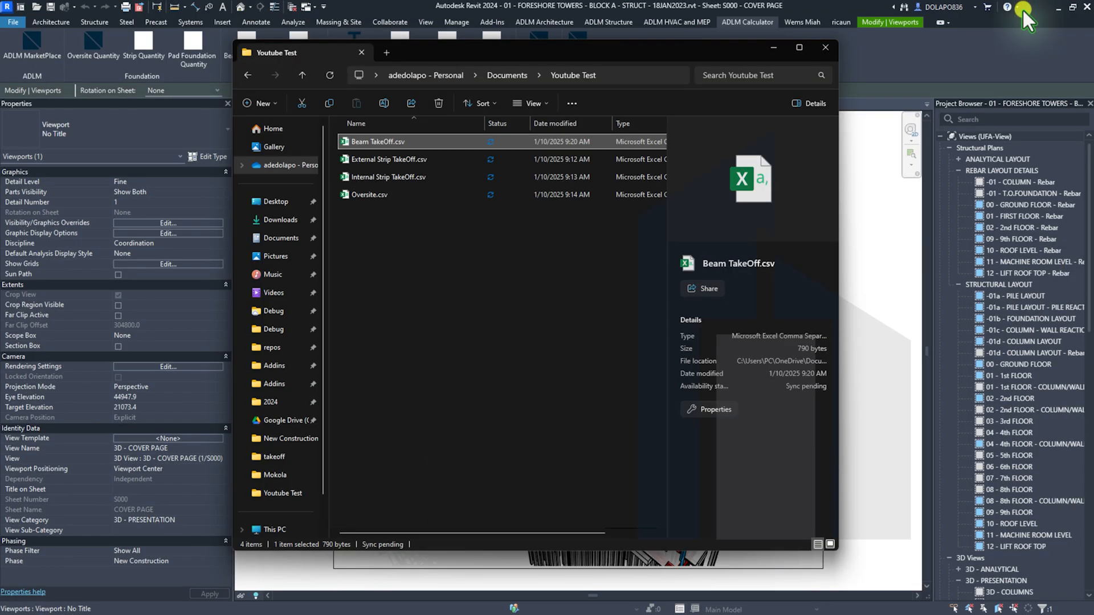
left_click(433, 576)
left_click(549, 59)
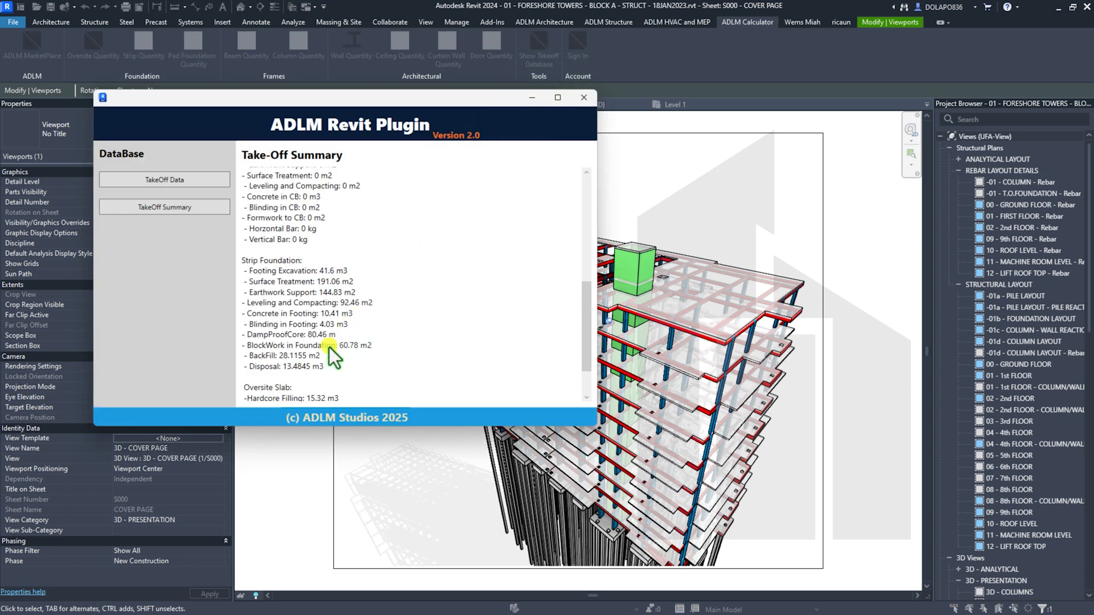
Review the stored beam, column, blockwork, pad foundation, strip foundation and oversite slab quantities in the take-off summary.
scroll(327, 350, "up", 3)
scroll(342, 244, "up", 3)
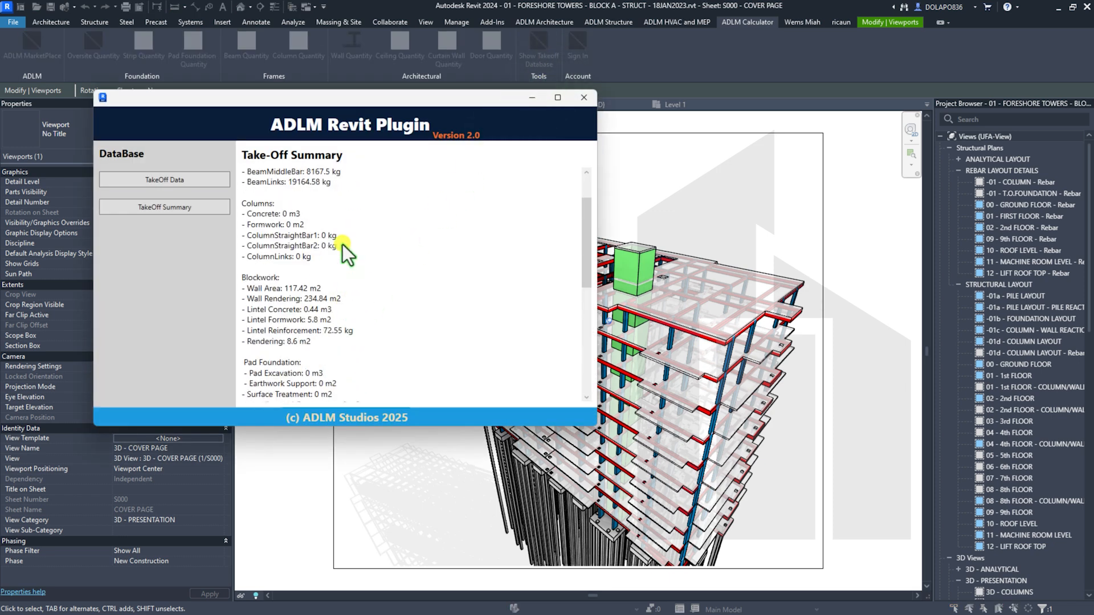
scroll(343, 244, "up", 2)
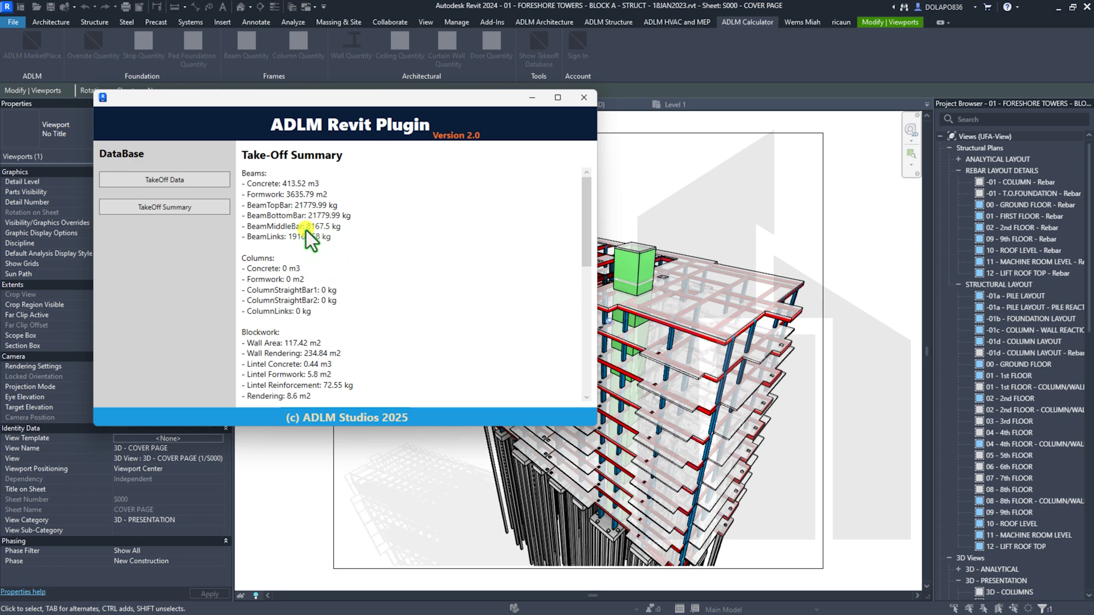
scroll(306, 230, "down", 3)
scroll(305, 230, "up", 3)
scroll(311, 239, "down", 1)
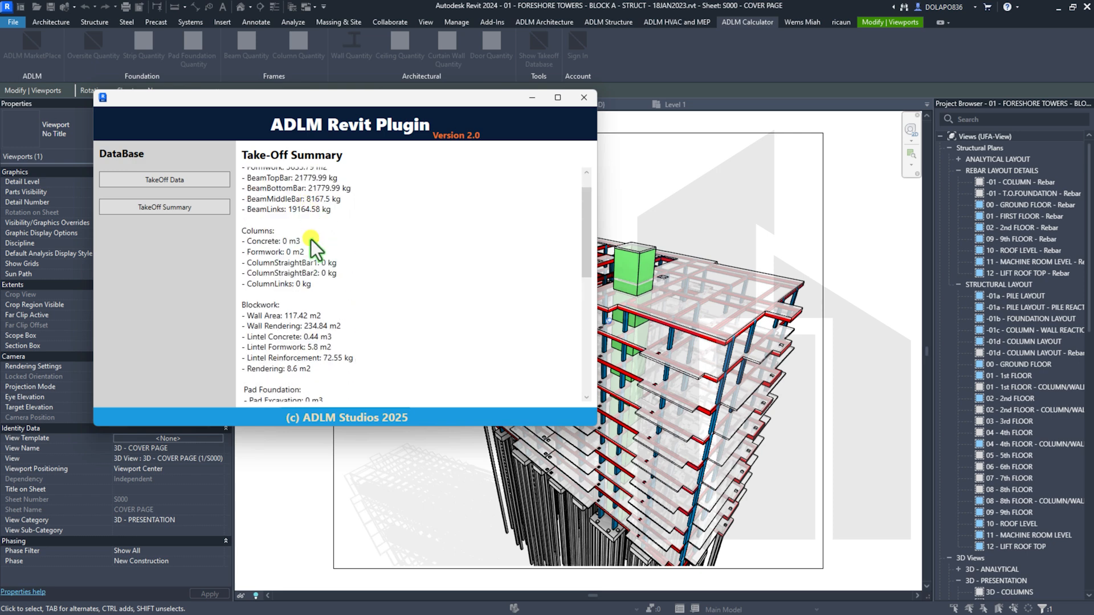
scroll(311, 239, "down", 9)
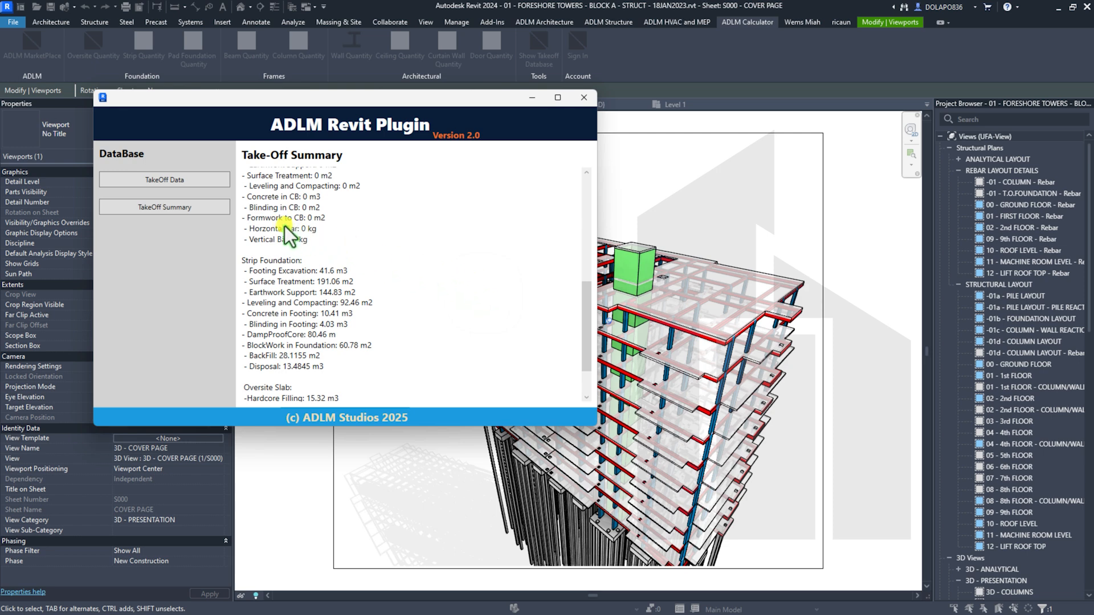
scroll(281, 224, "down", 2)
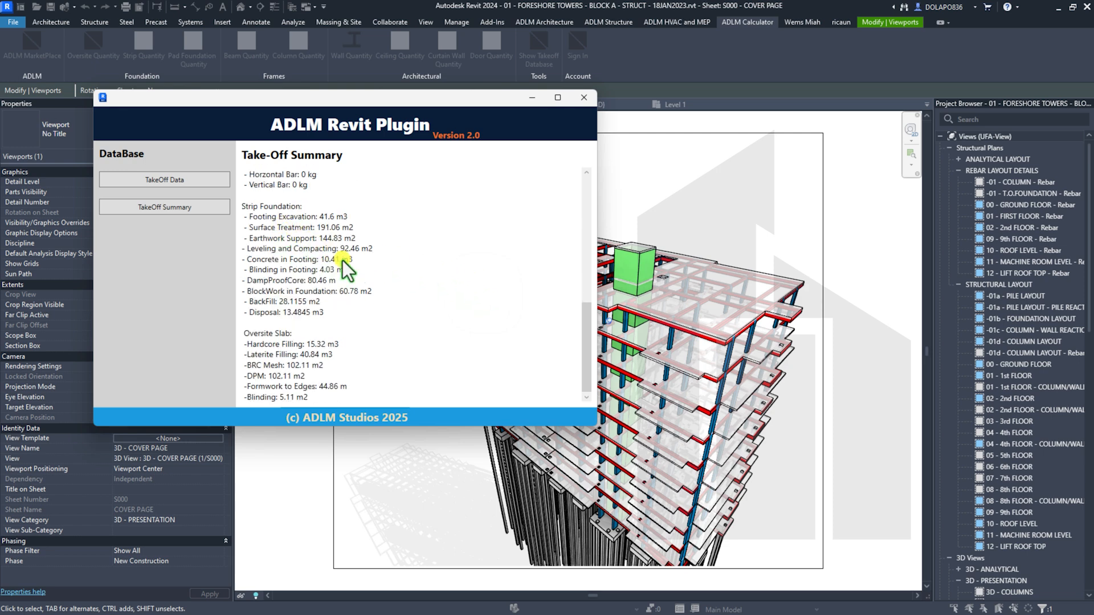
scroll(343, 261, "up", 10)
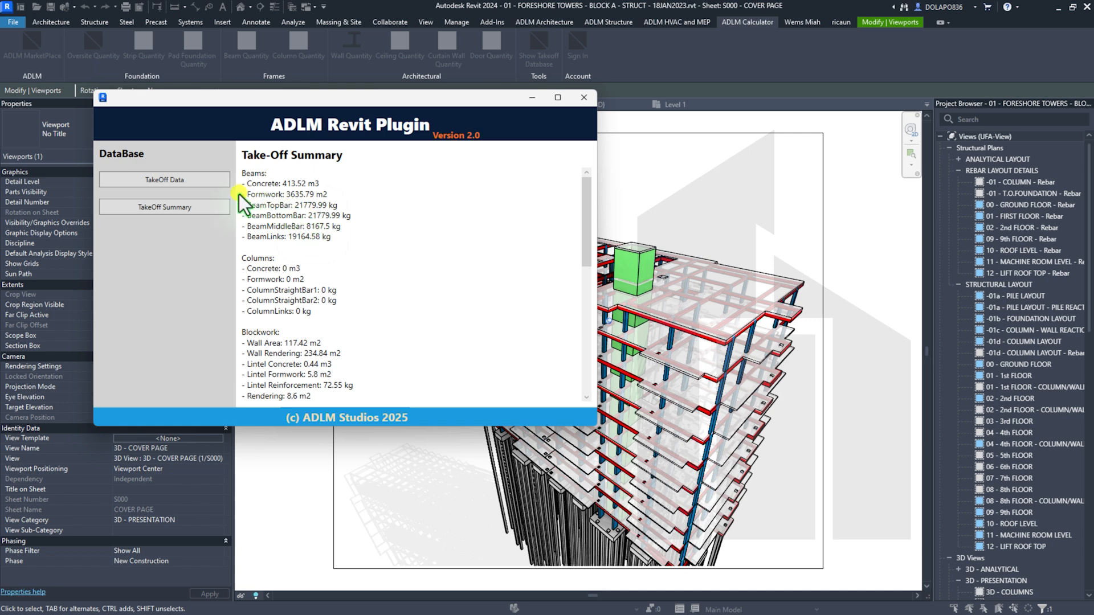
Look through the individual take-off items stored in the database and return to the take-off summary.
left_click(190, 180)
scroll(334, 186, "down", 8)
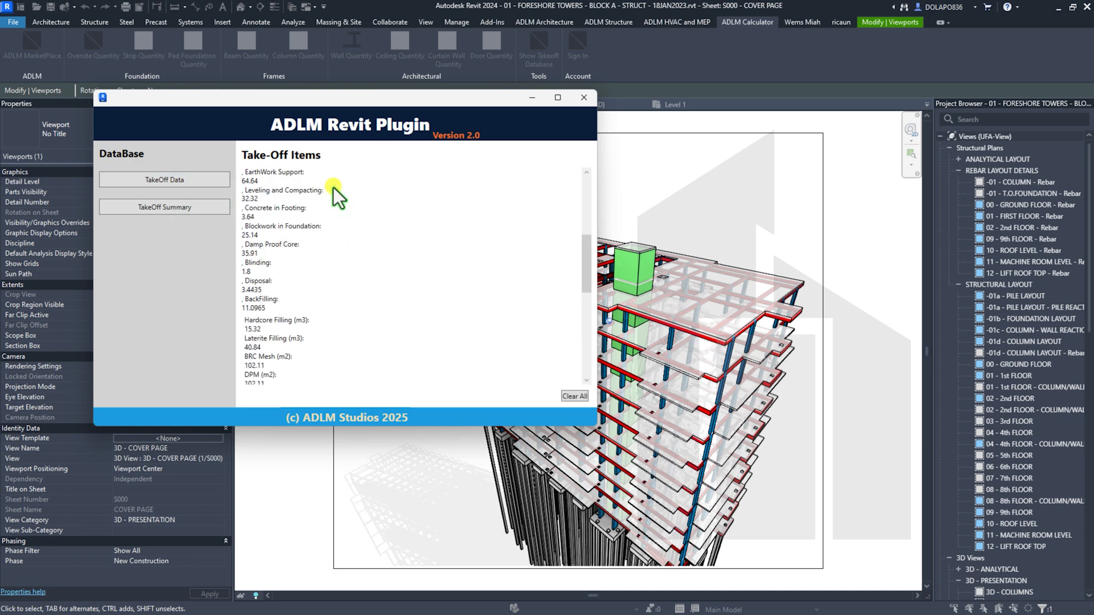
left_click(185, 207)
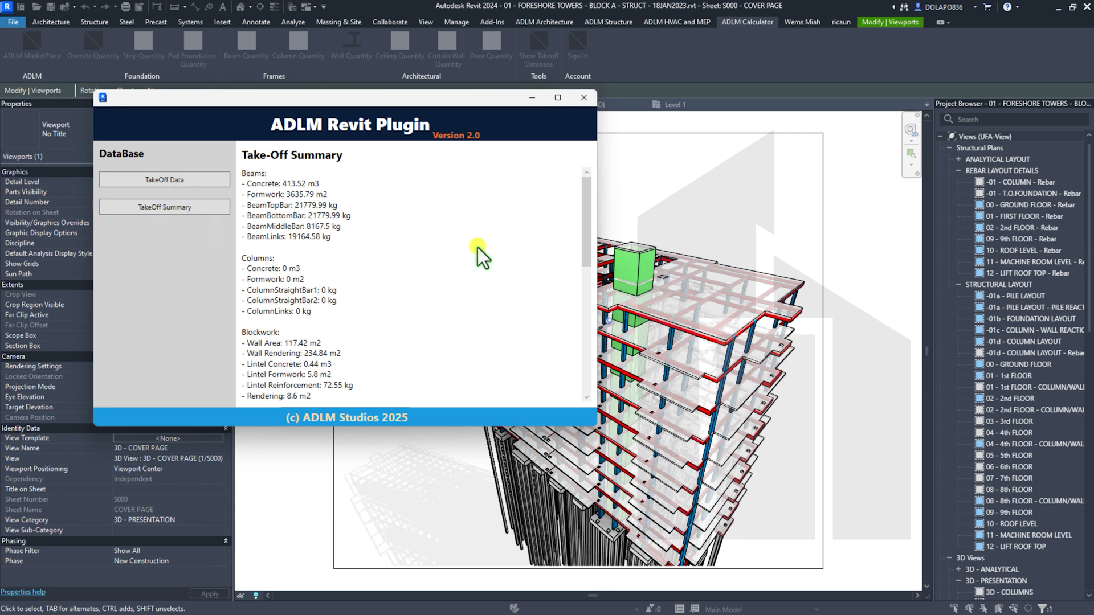